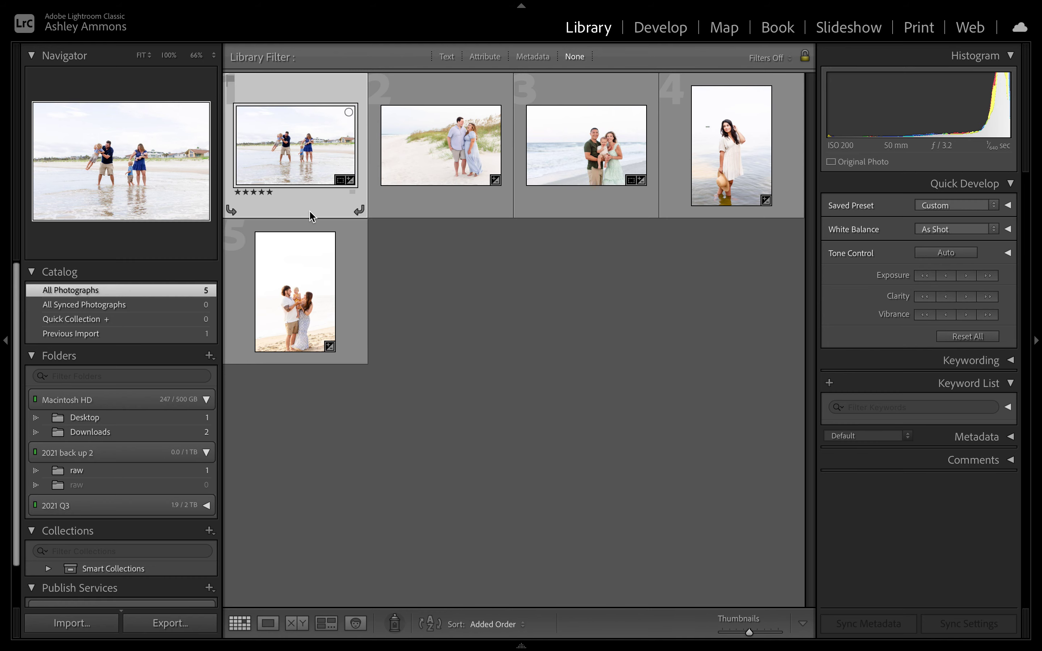
- Examine the photo of the woman with the boat behind her and the photo of the couple with a baby enlarged
click(716, 137)
double_click(715, 132)
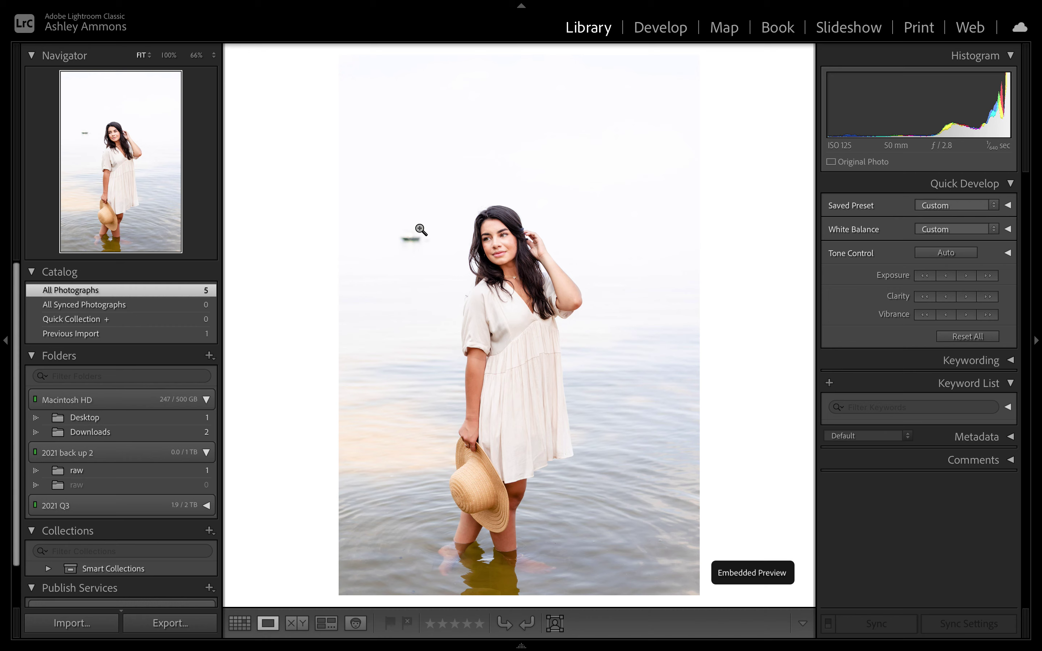
click(411, 239)
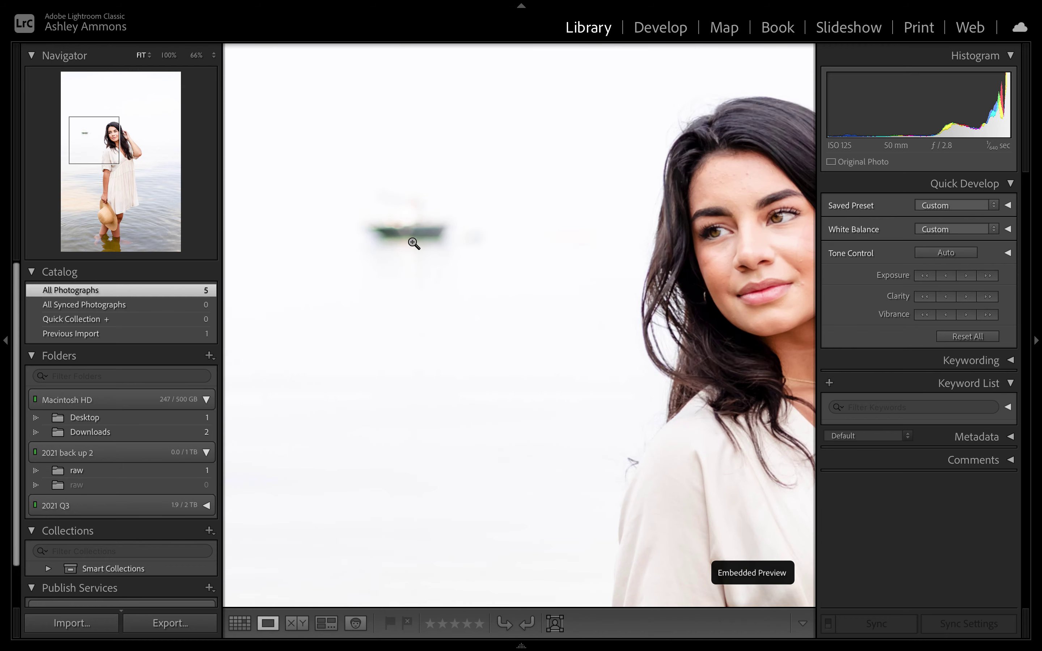
click(412, 239)
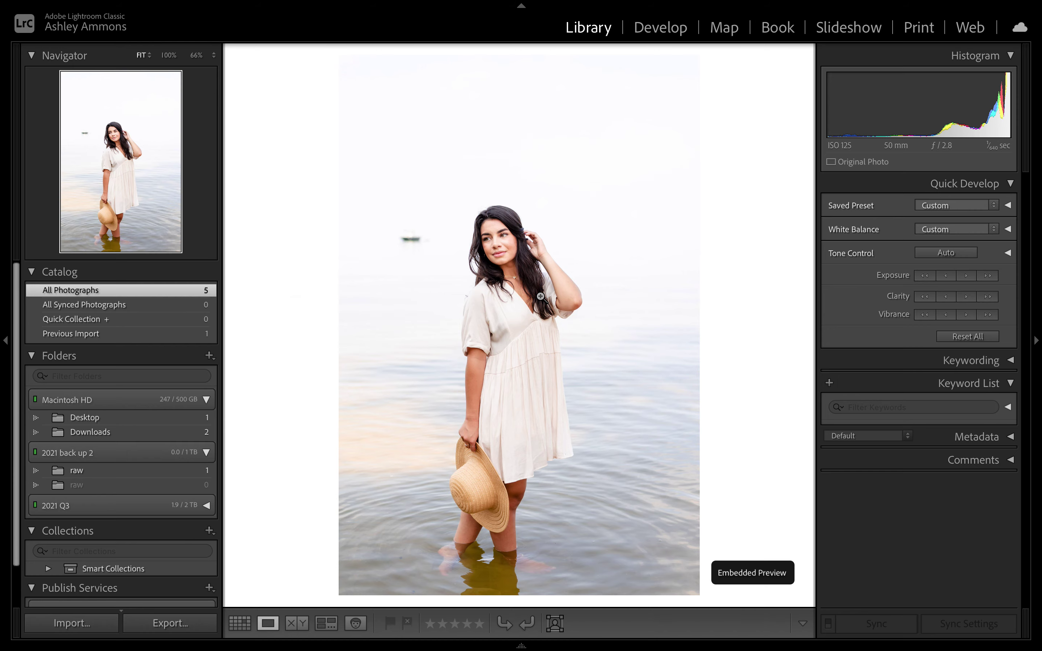
key(g)
key(Right)
key(e)
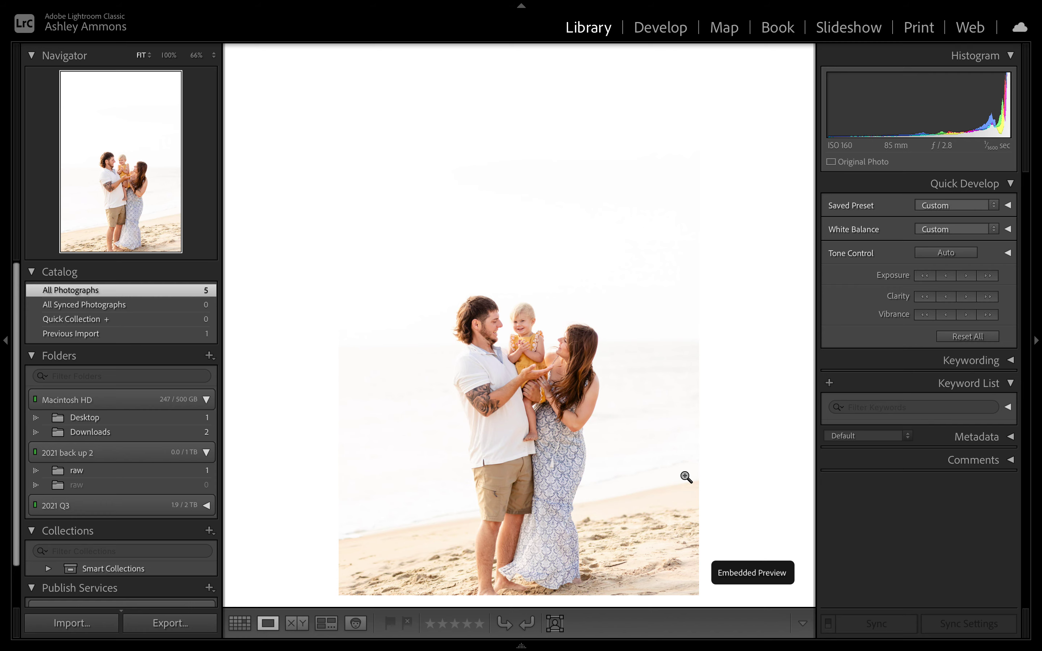
key(g)
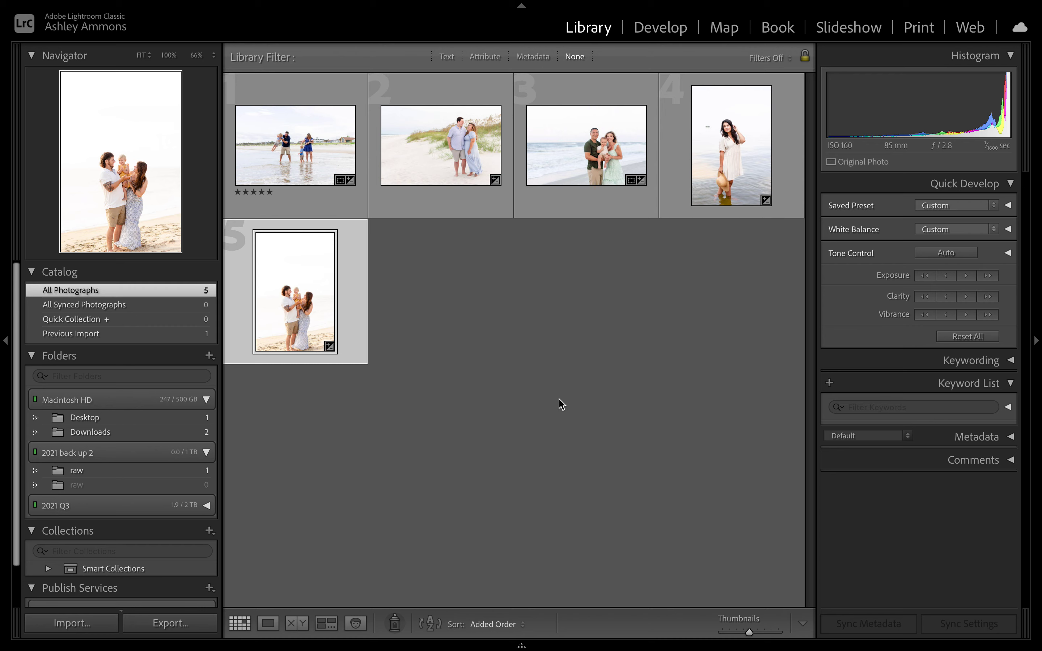
- Open the family-of-five beach photo in the Develop module and compare the whole image with its unedited version
click(668, 30)
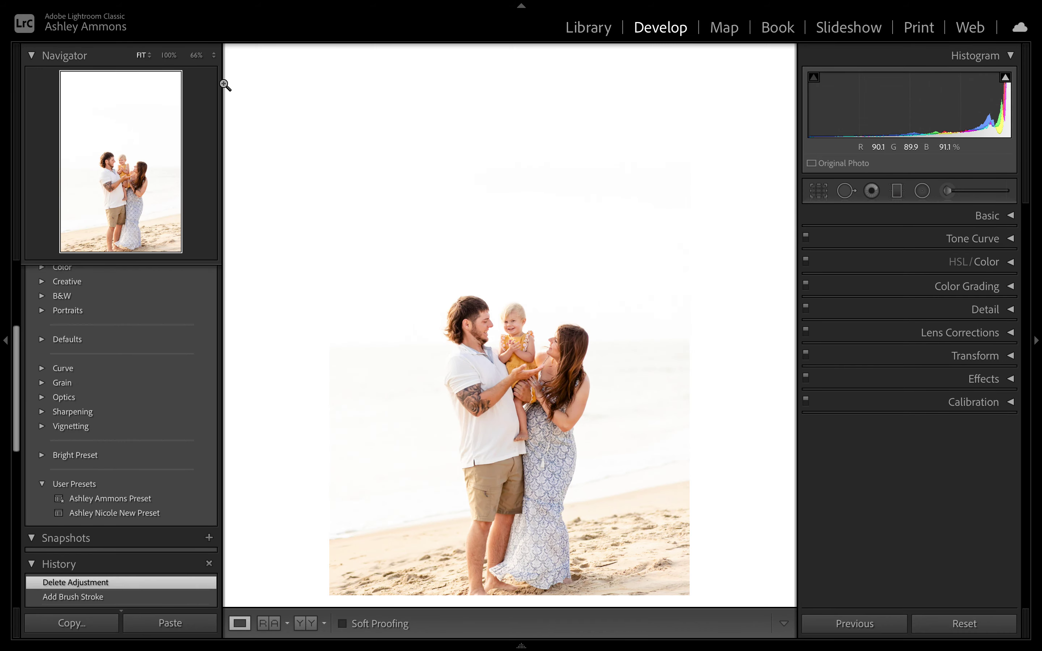
click(521, 645)
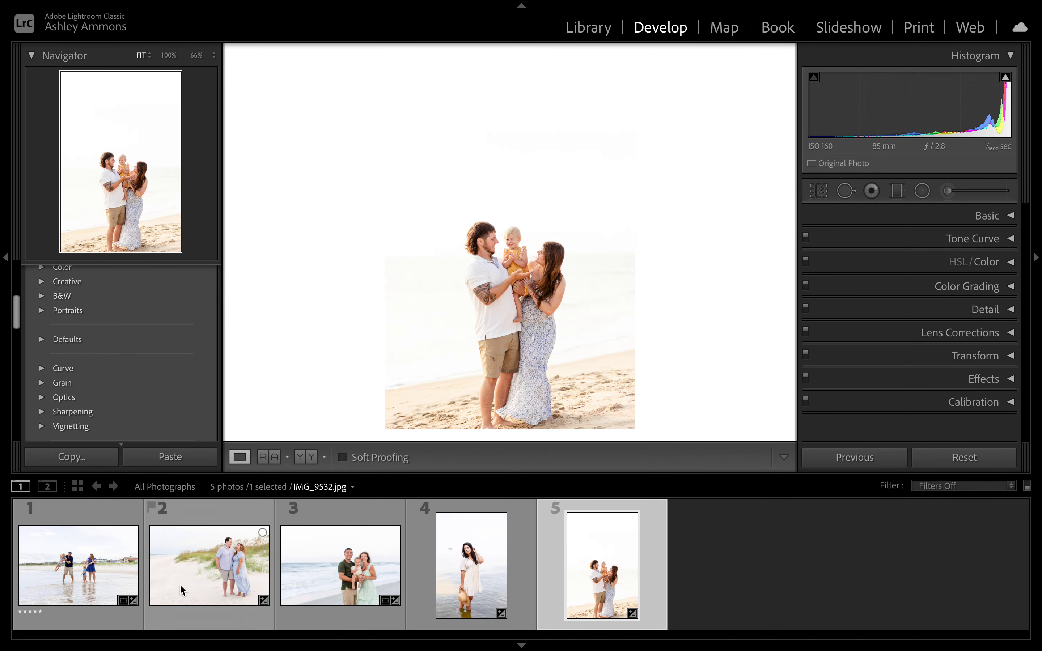
click(78, 565)
click(594, 253)
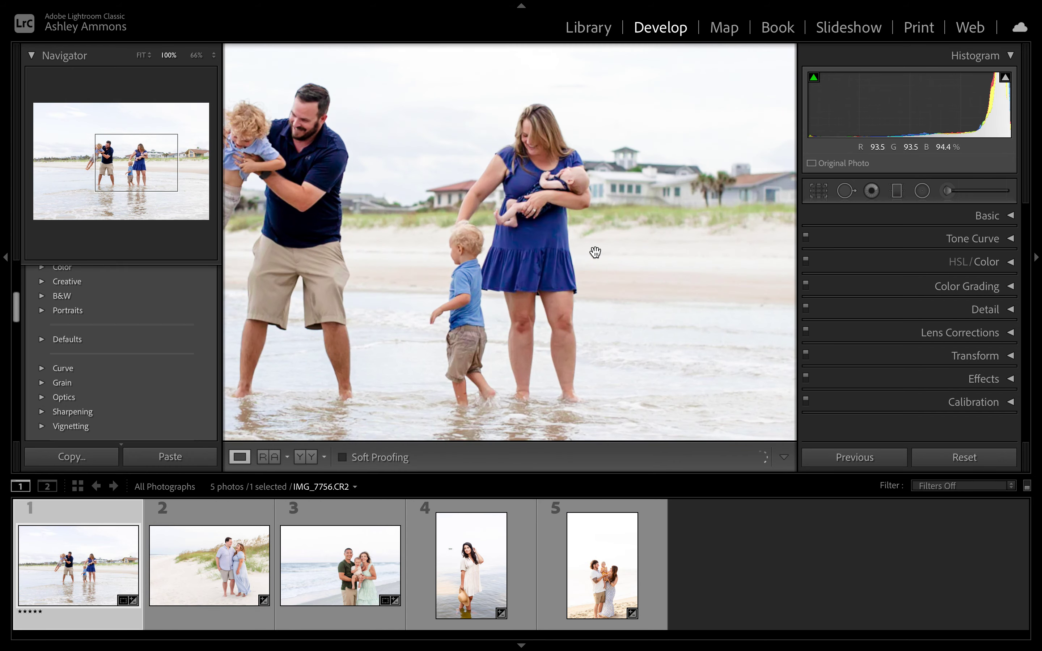
click(487, 238)
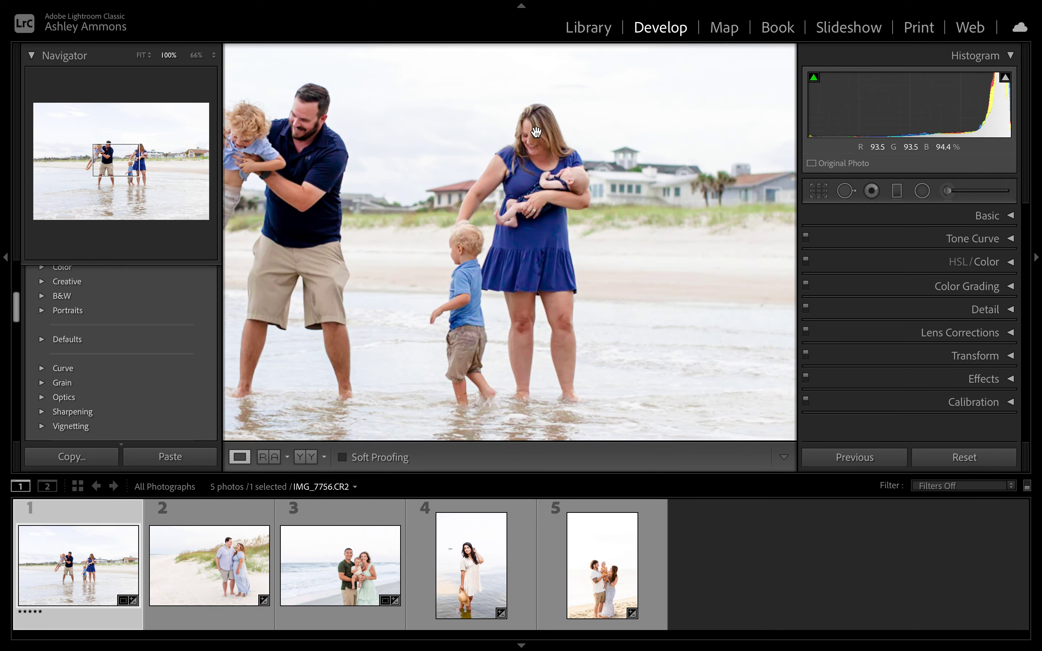
click(589, 27)
click(648, 29)
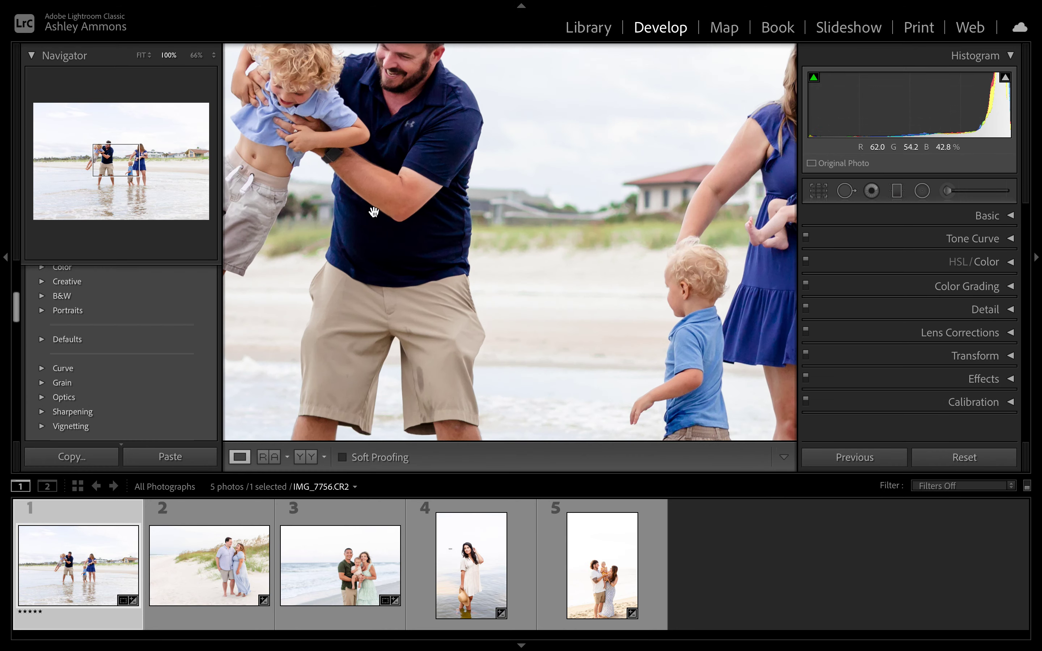
click(374, 212)
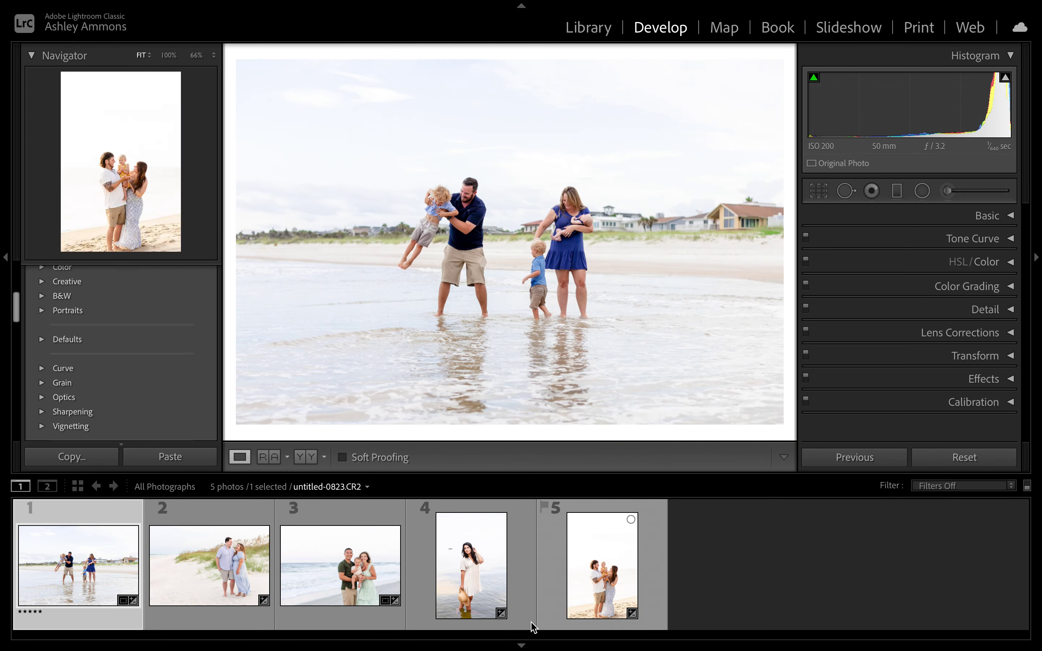
click(521, 645)
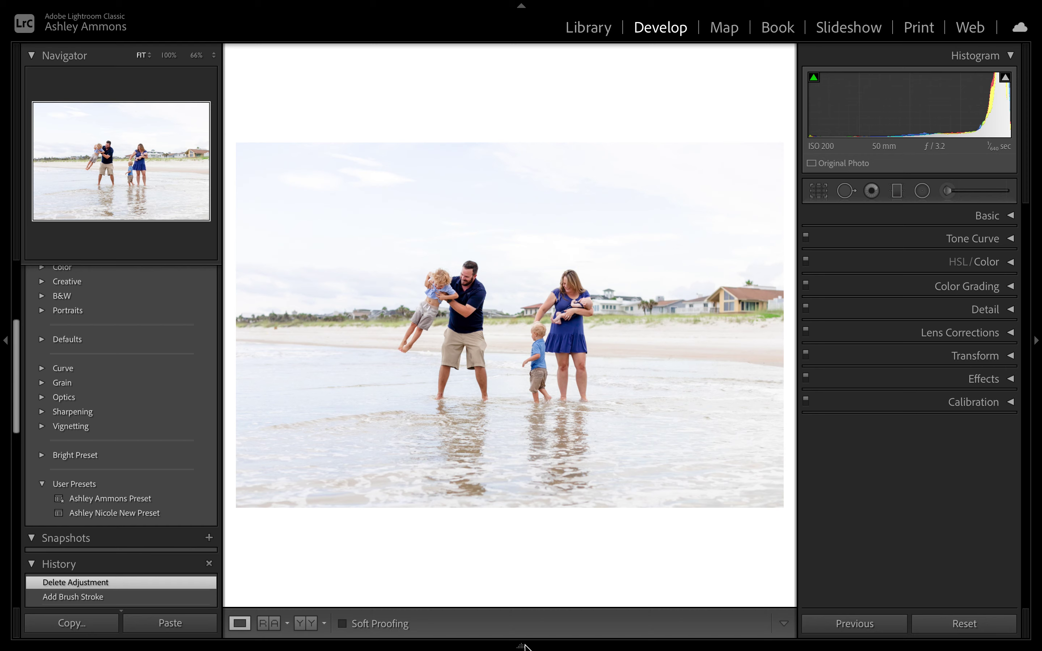
key(backslash)
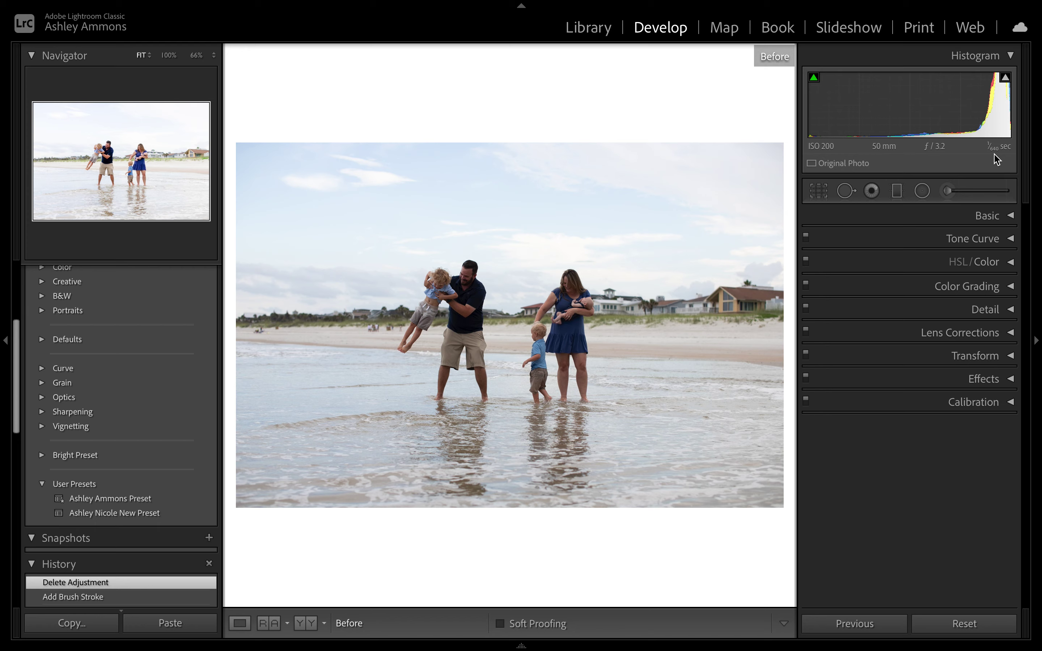
key(backslash)
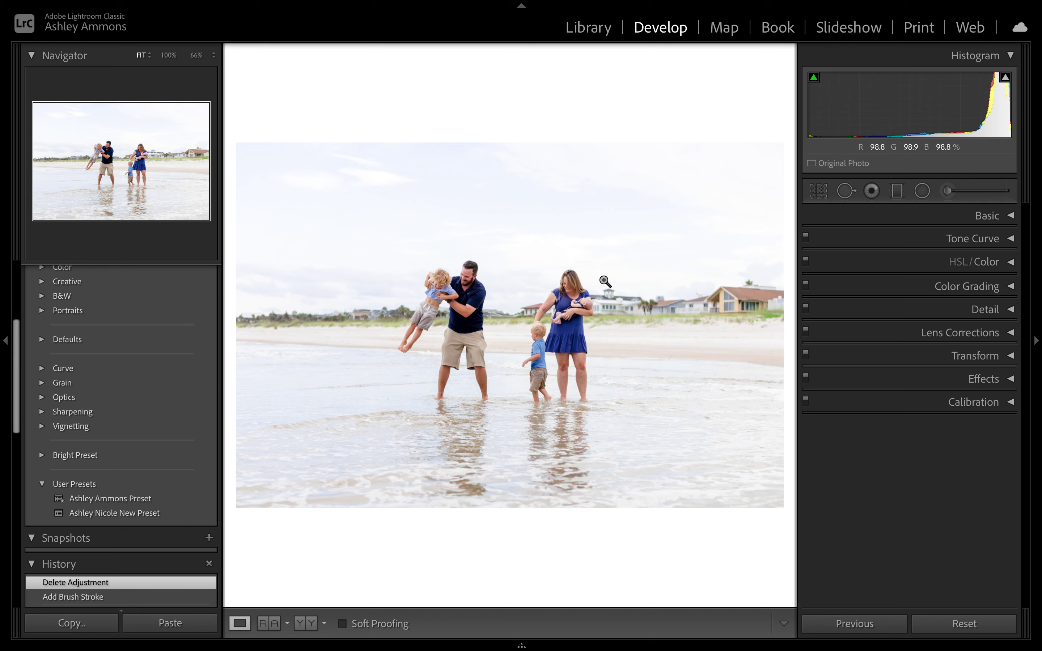
- Add a Burn (Darken) graduated filter from the top edge of the sky down to the water below the family, with the mask overlay hidden
click(897, 191)
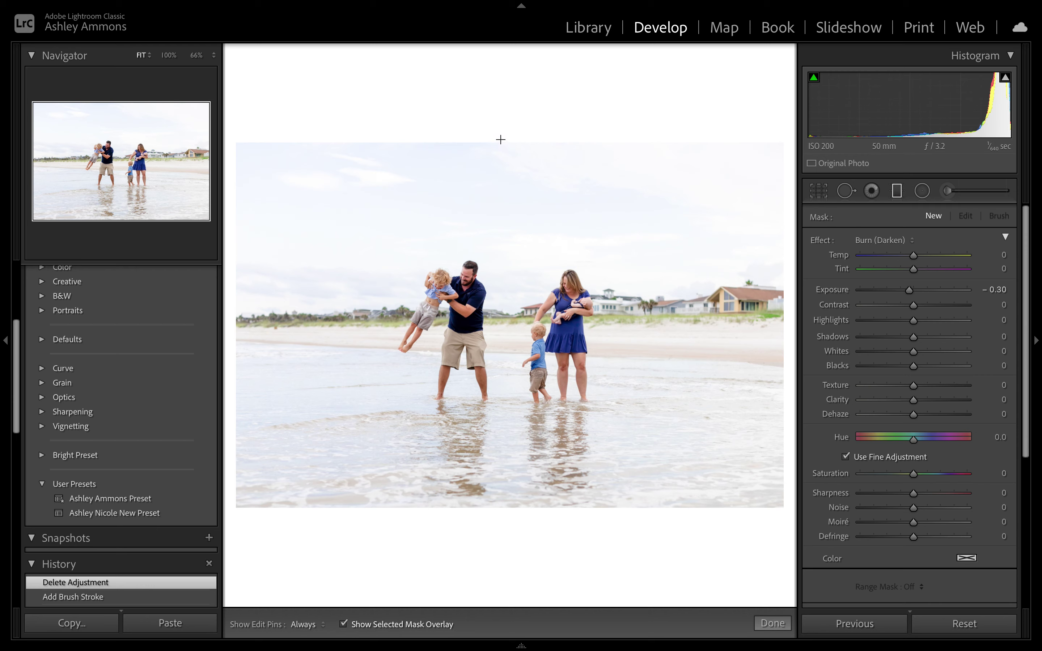
drag(508, 146, 510, 425)
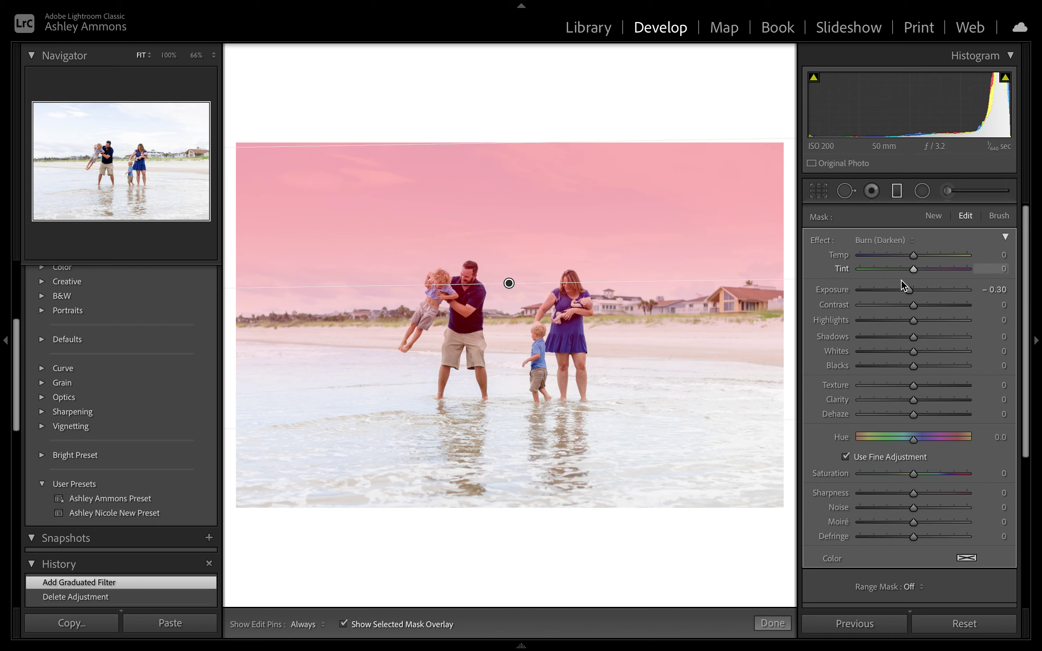
key(o)
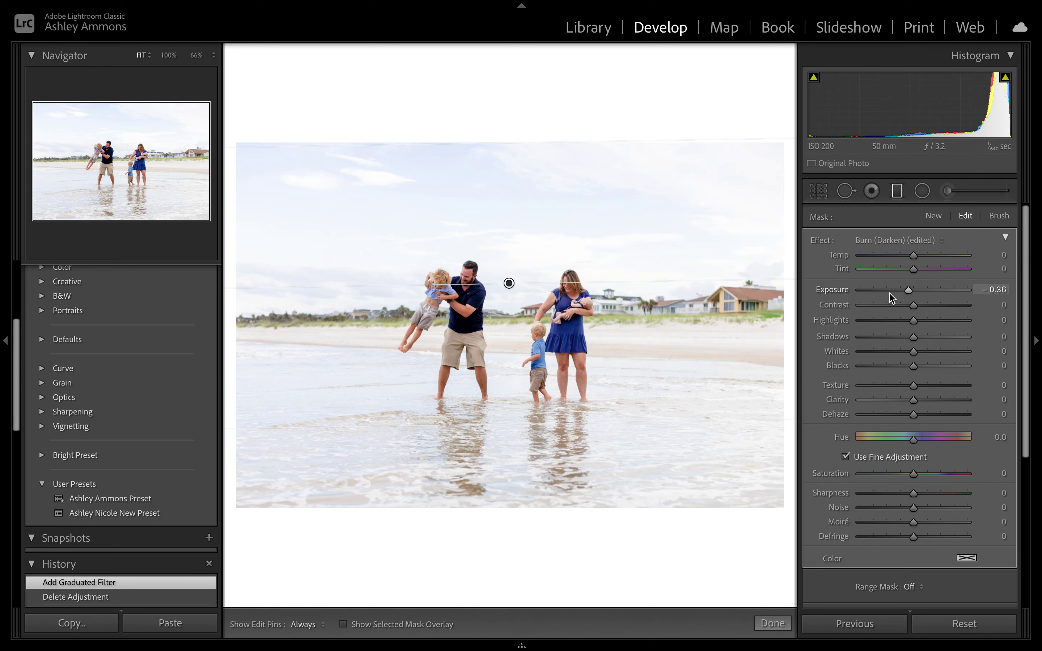
- Try the graduated filter's exposure at -4.00 and at 0, and check the area covered by its mask overlay
drag(903, 295, 828, 302)
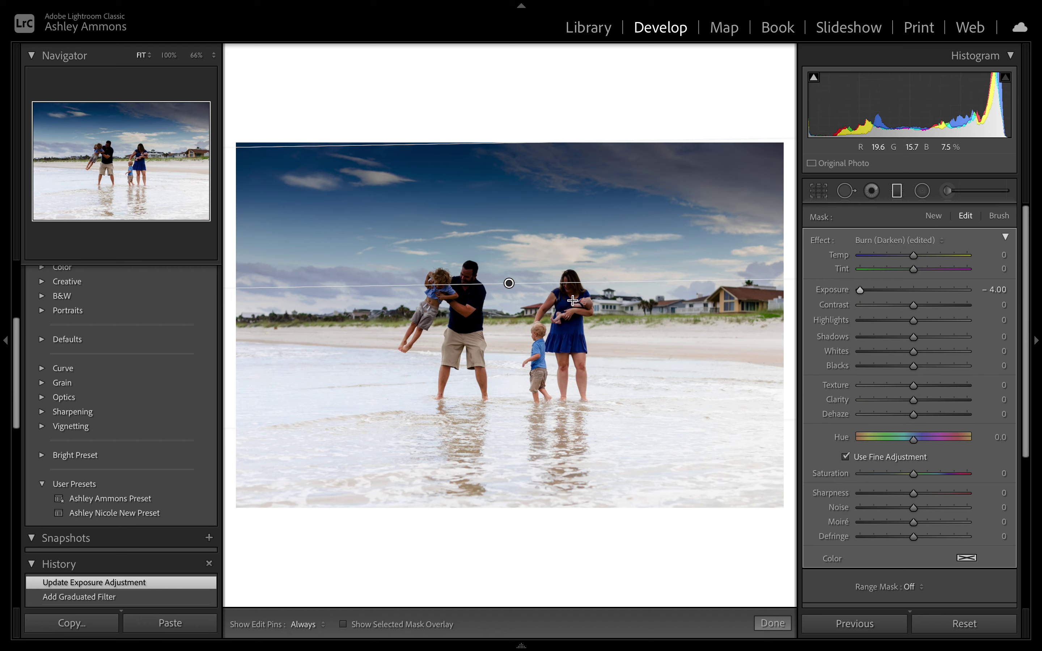
click(995, 290)
text(0)
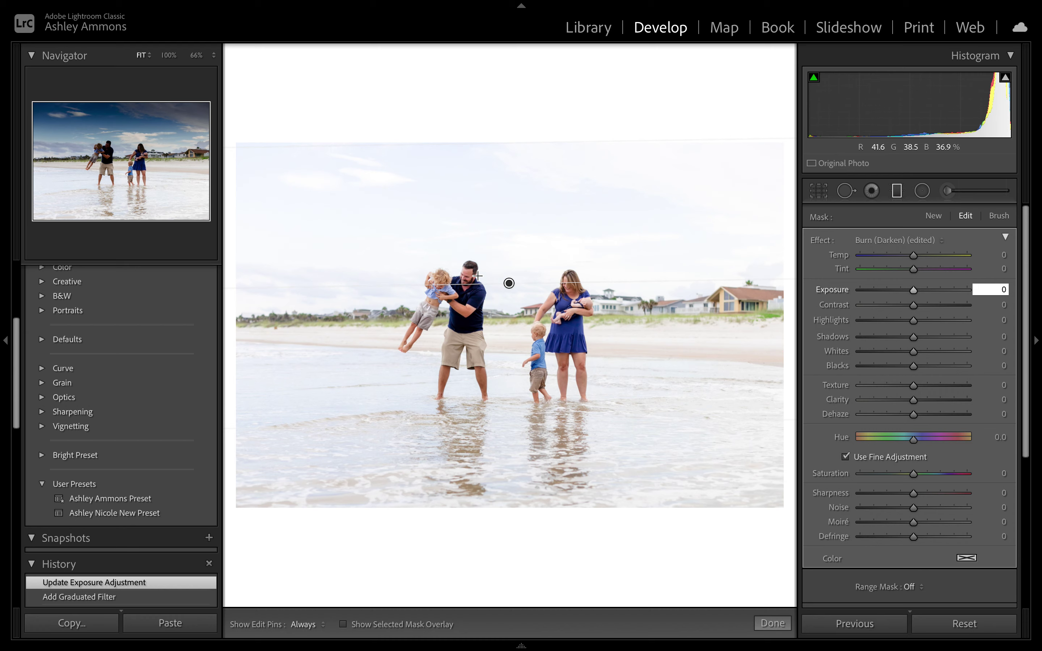
key(o)
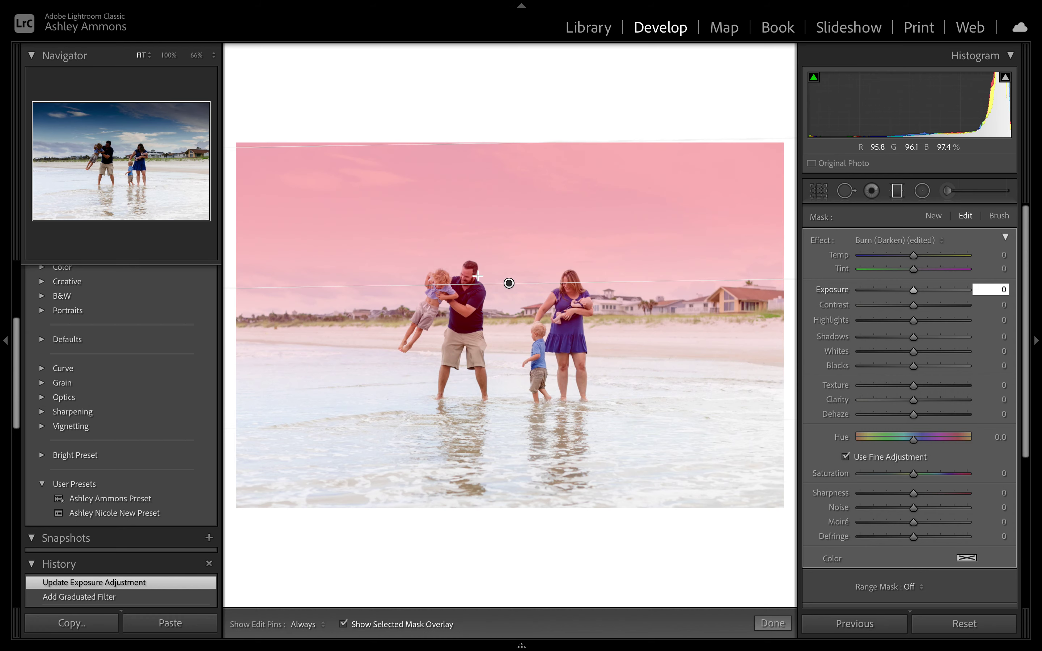
key(o)
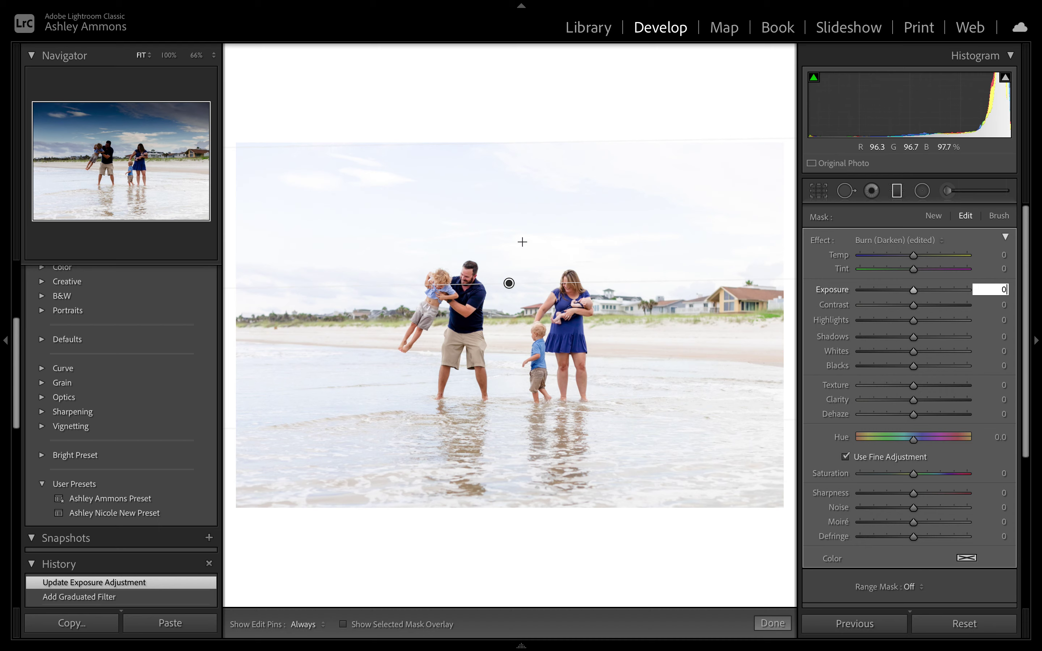
- Reapply the Burn (Darken) effect preset to the graduated filter
click(883, 248)
click(910, 240)
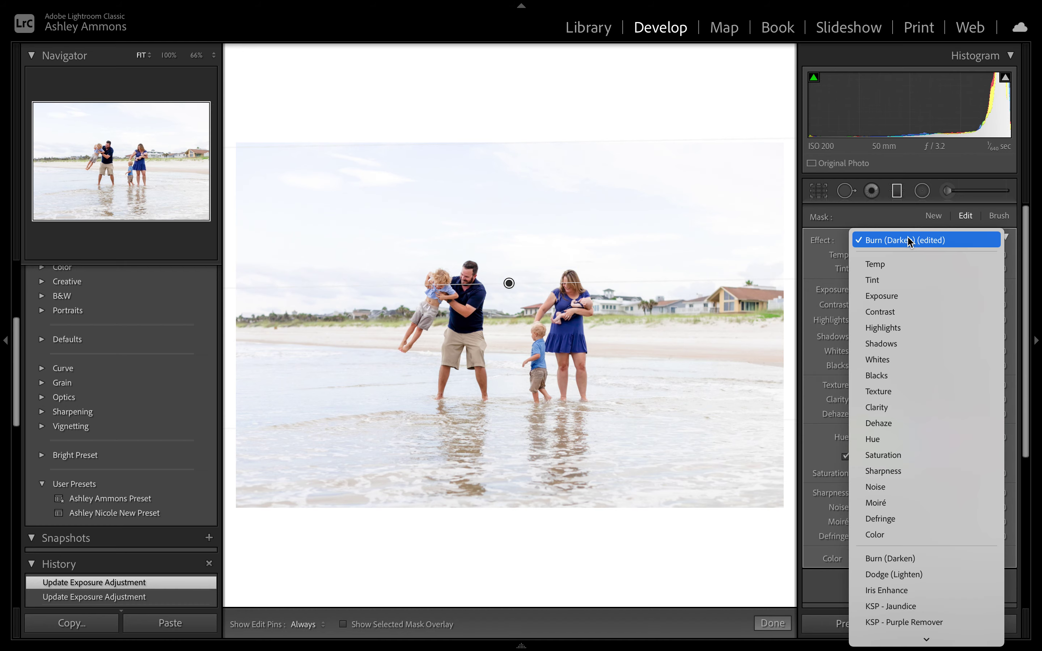
click(909, 241)
click(934, 240)
click(929, 558)
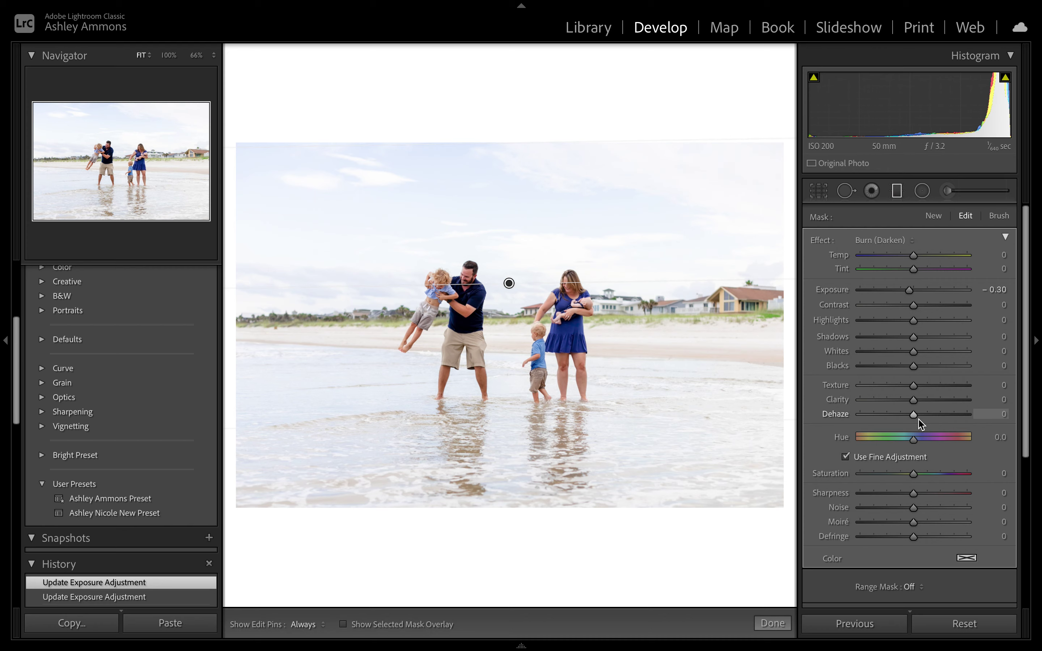
- Try the graduated filter's Dehaze at 100, reset it to 0, and set it to 10
drag(918, 417, 994, 422)
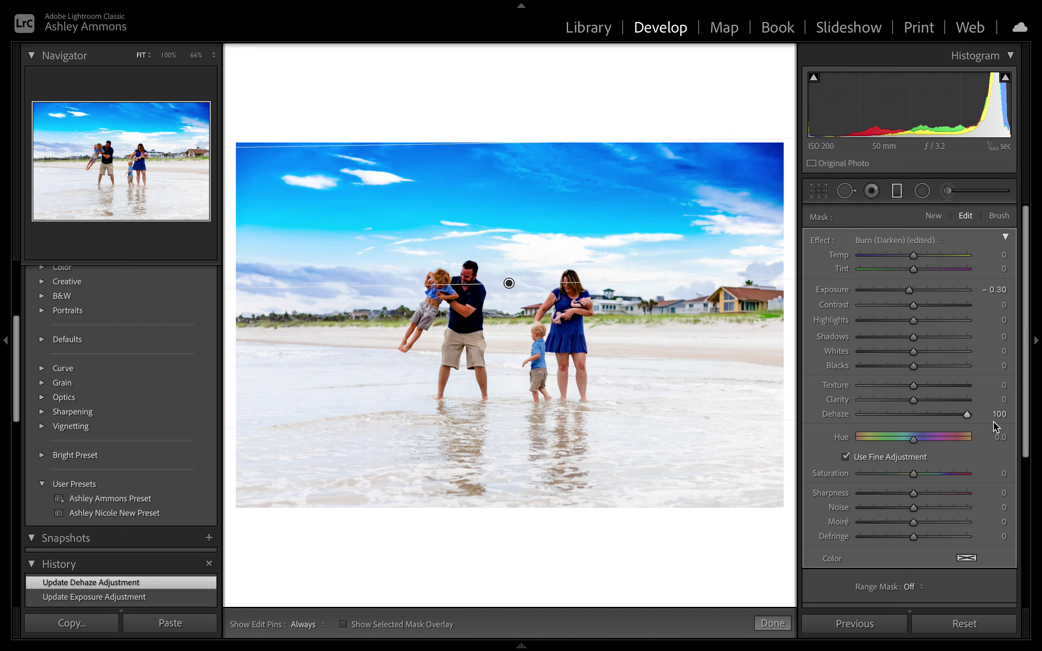
click(999, 414)
text(0)
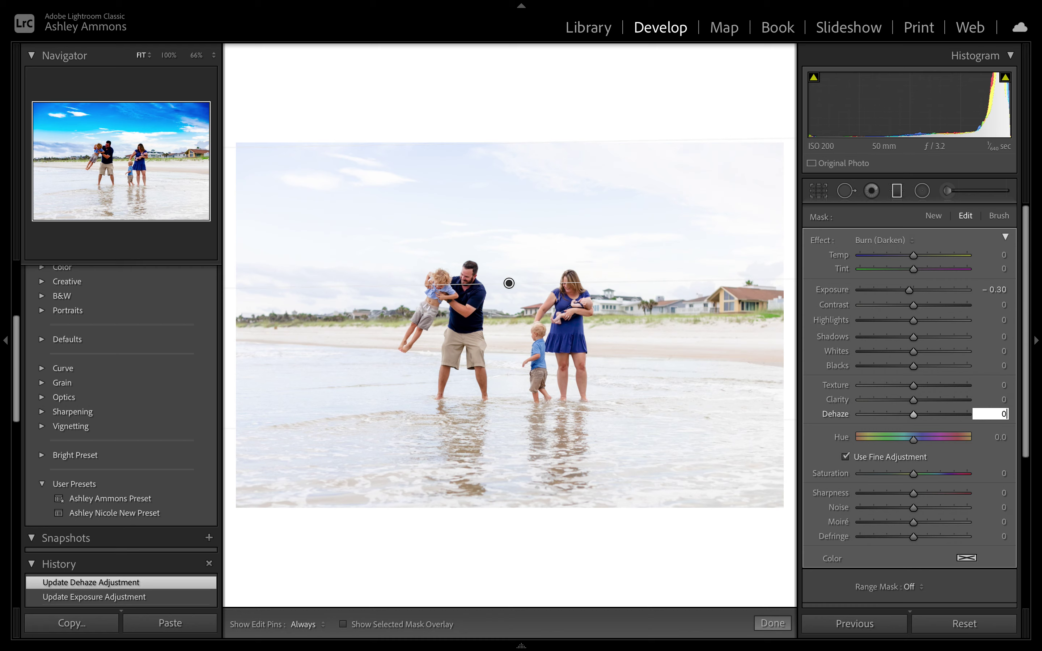
text(10)
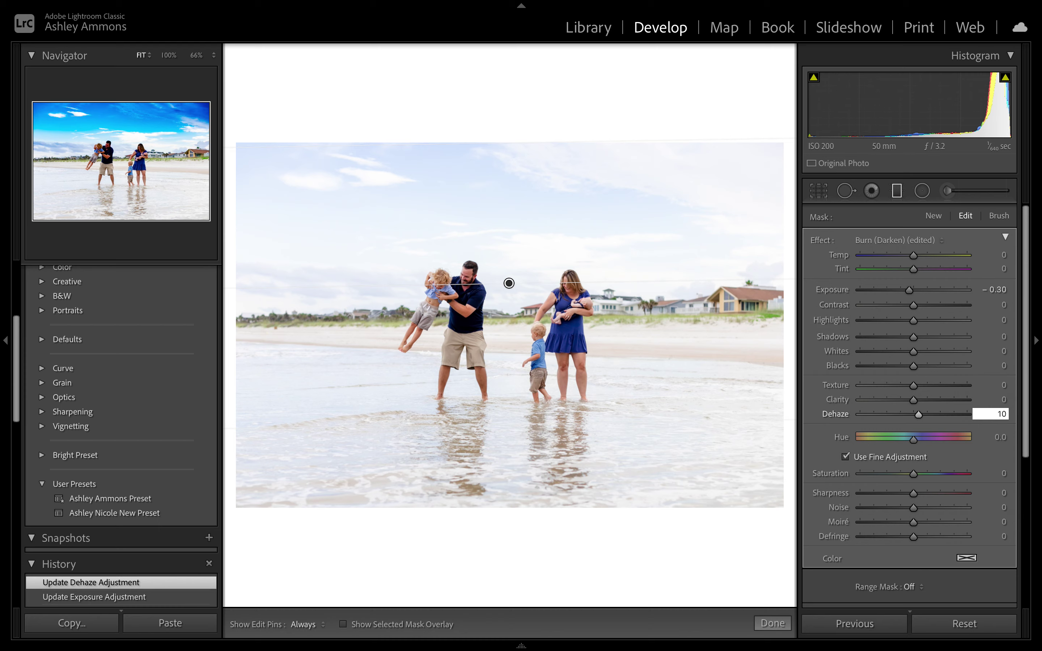
- Compare the sky before and after the Dehaze change using the edit history, returning to the latest Dehaze state
scroll(205, 470, down, 2)
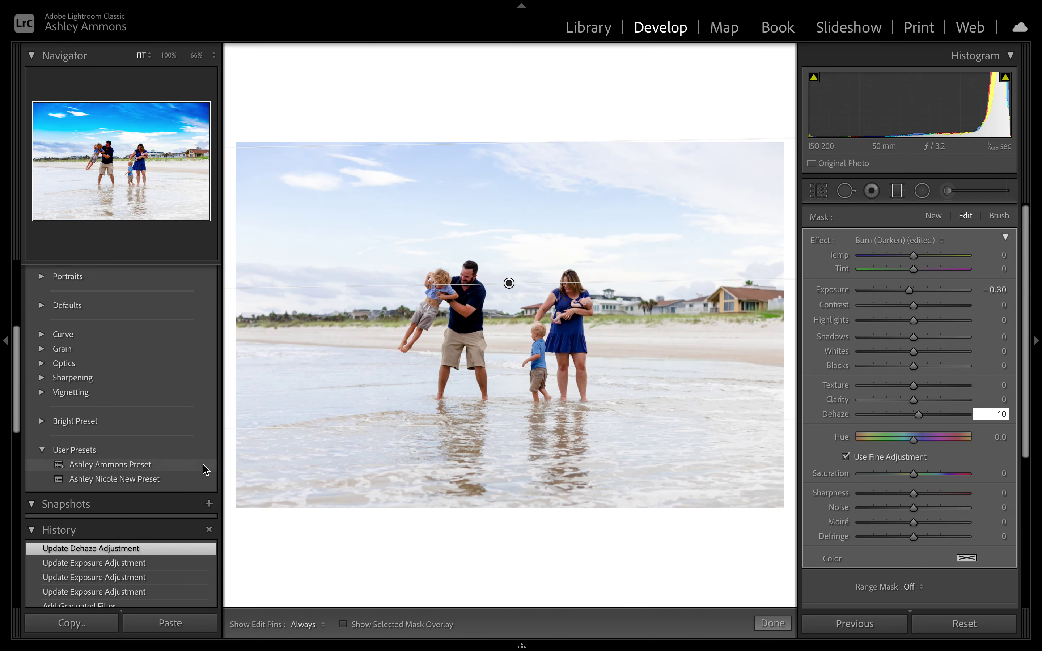
scroll(205, 470, down, 1)
click(146, 565)
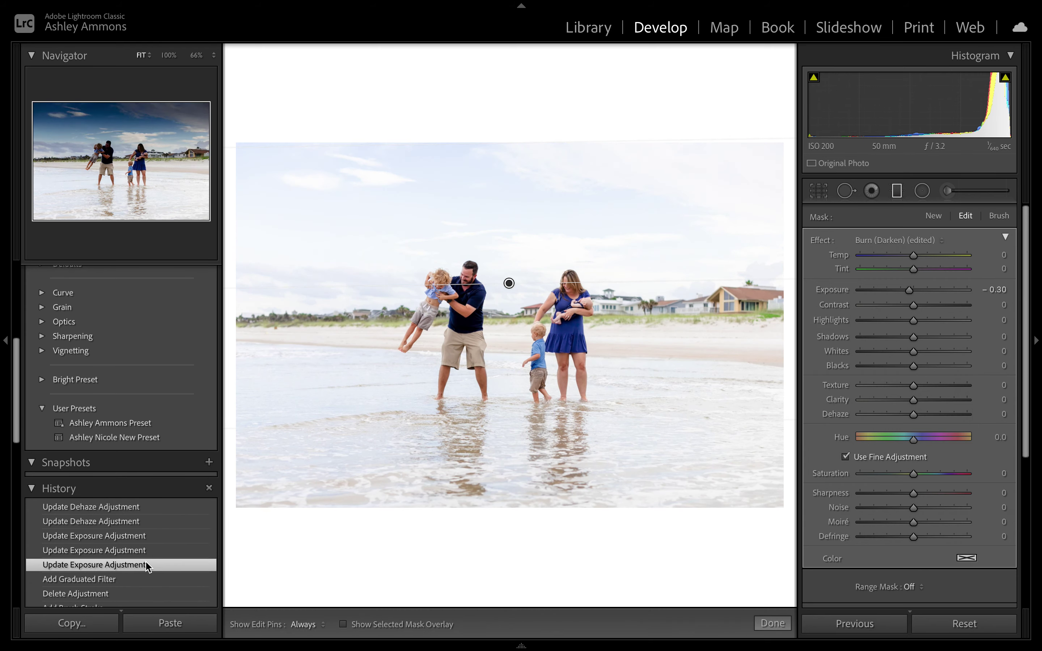
click(151, 512)
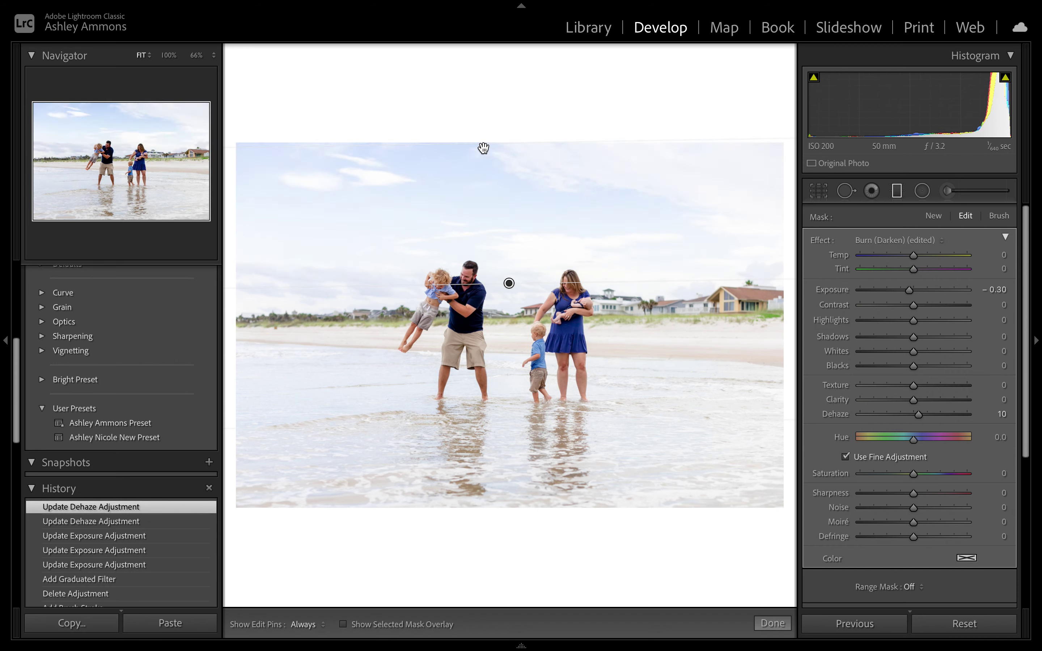
click(171, 537)
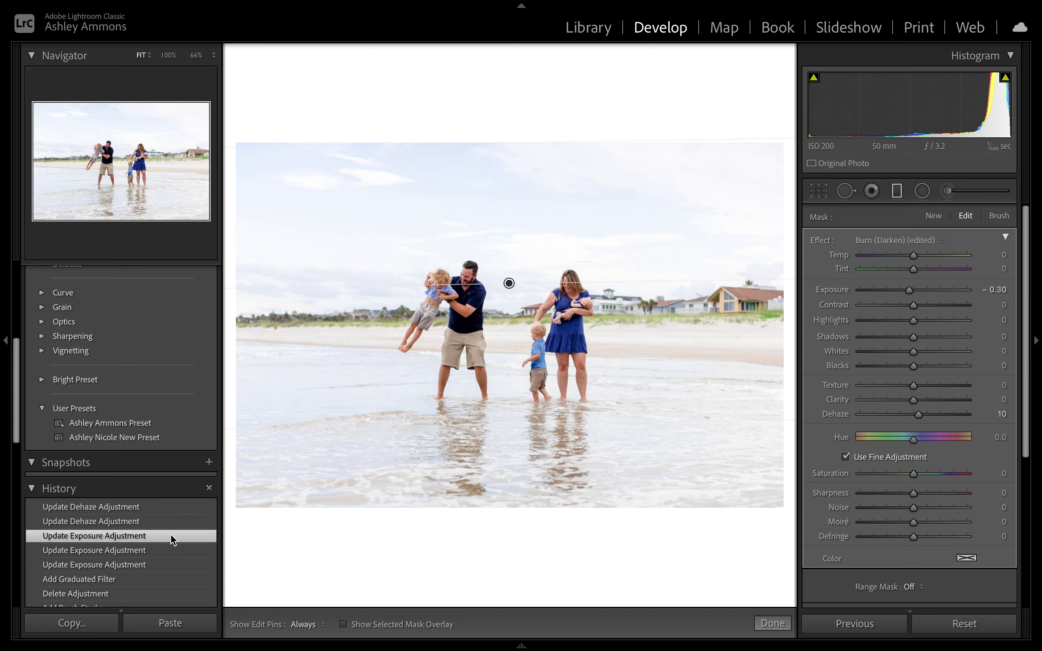
click(164, 512)
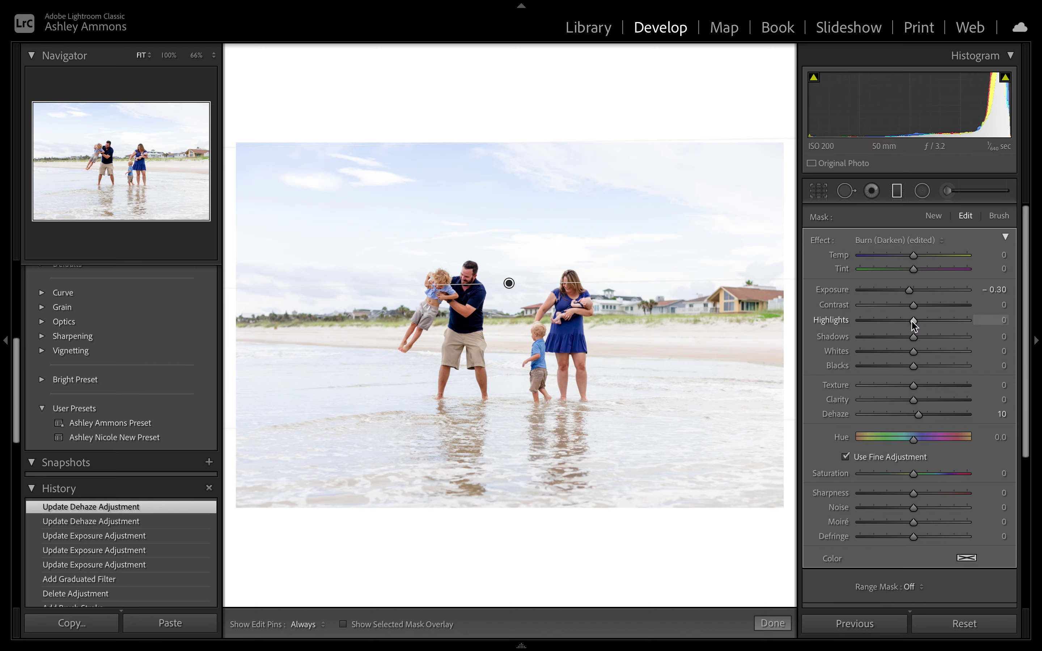
- Set the graduated filter's Highlights to -16, Shadows to 11 and Exposure to -0.20
drag(913, 322, 904, 324)
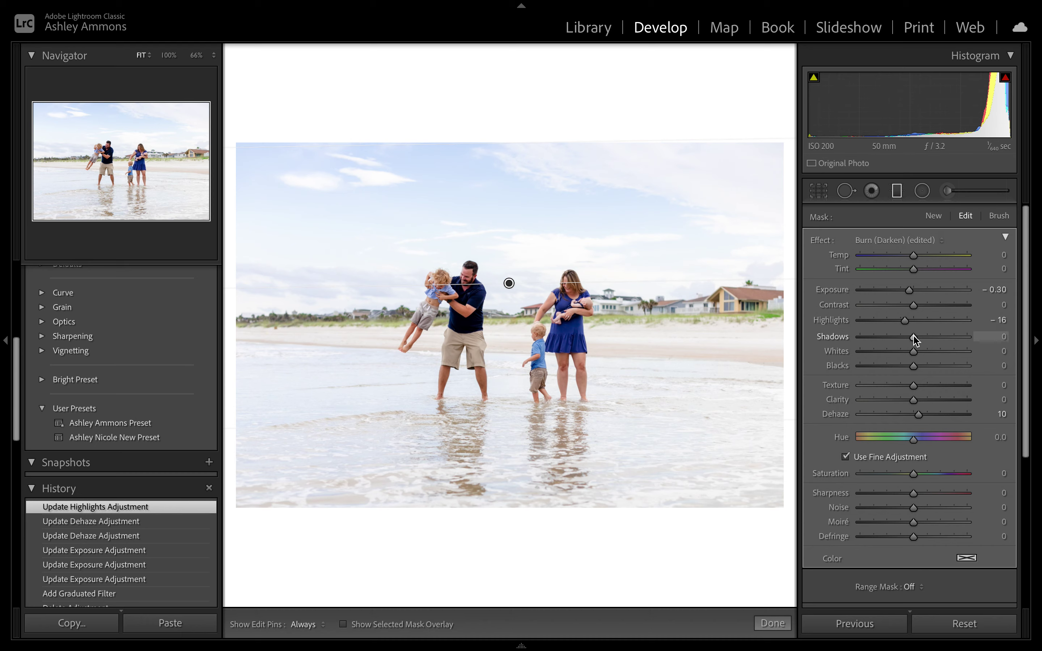
drag(914, 340, 922, 343)
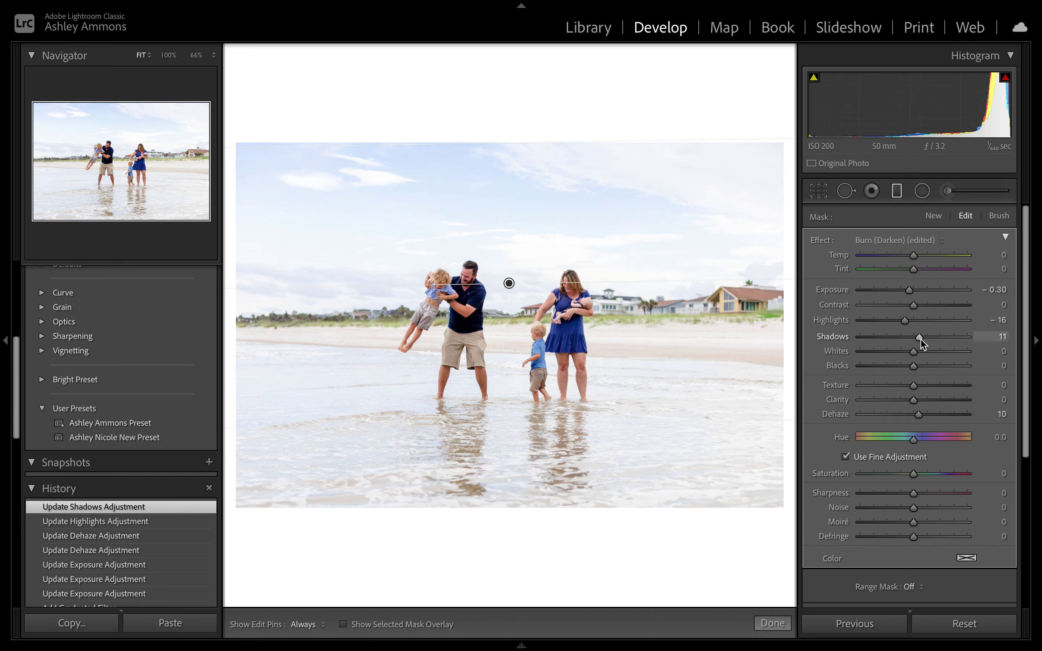
click(995, 289)
text(-0.2)
key(Return)
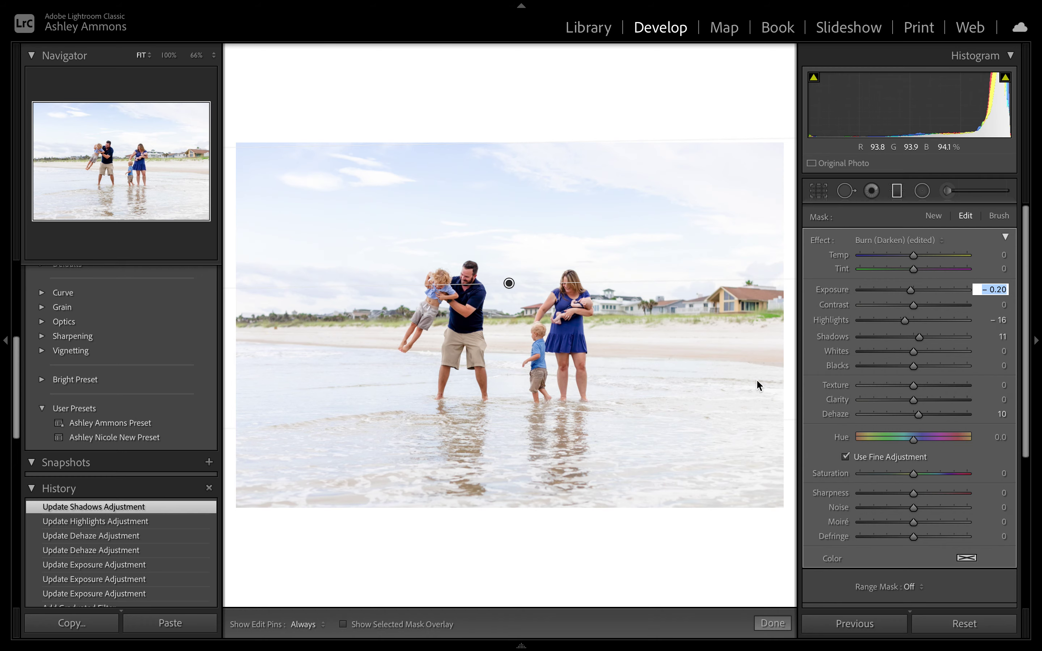
- Compare the photo with the sky filter applied against its unedited original
key(backslash)
key(backslash)
key(backslash)
key(backslash)
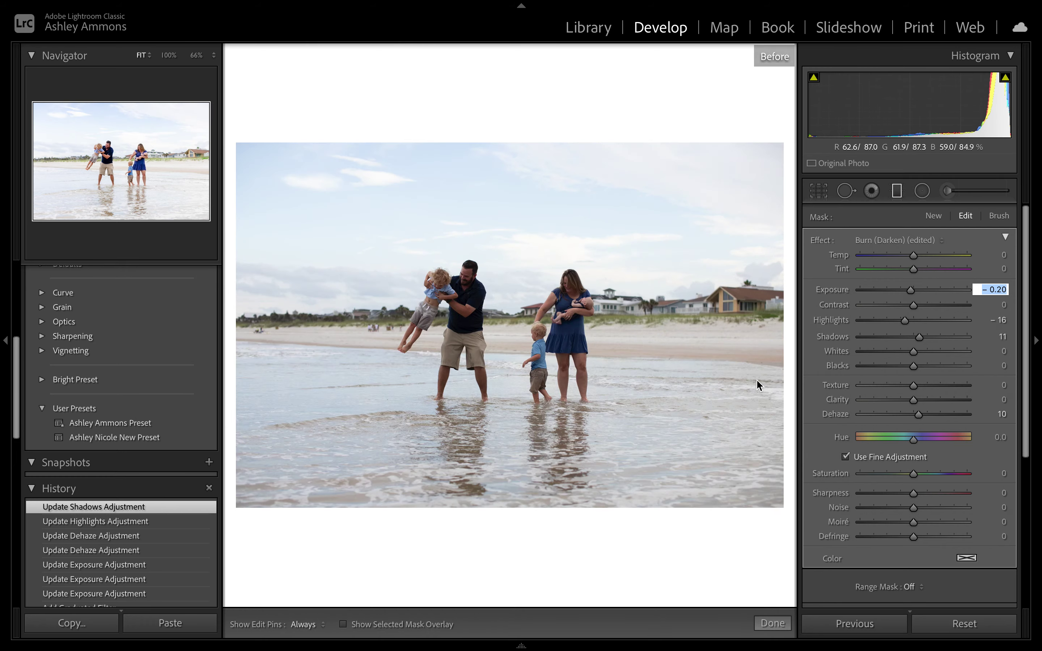
- Try the sky filter's Temp at -100, reset it, and set Temp to -5 and Tint to 10
key(backslash)
key(backslash)
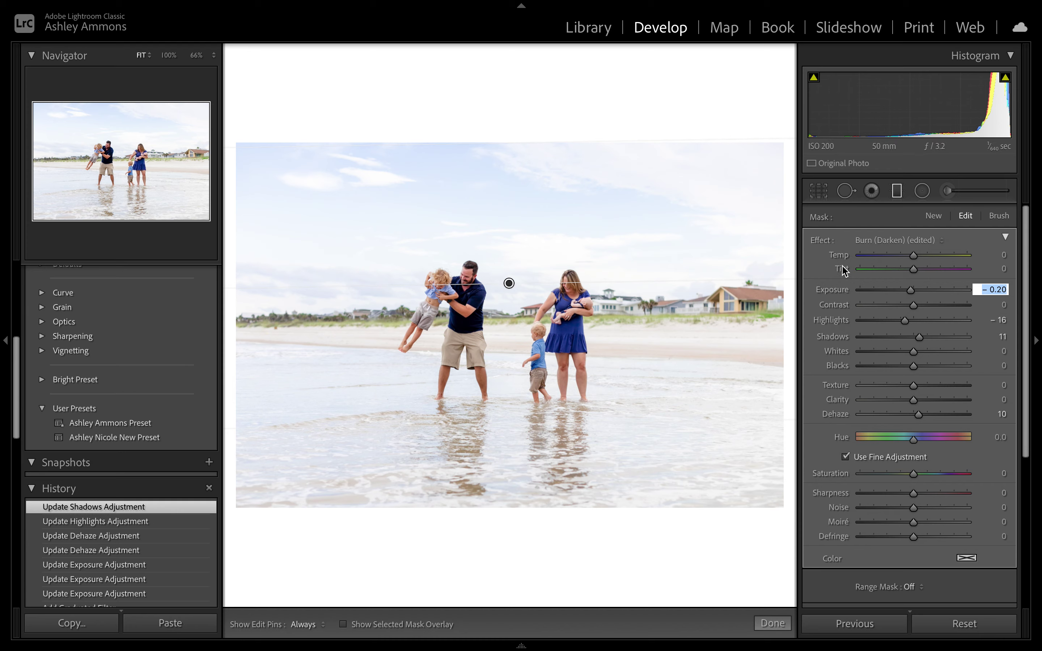
drag(913, 256, 848, 261)
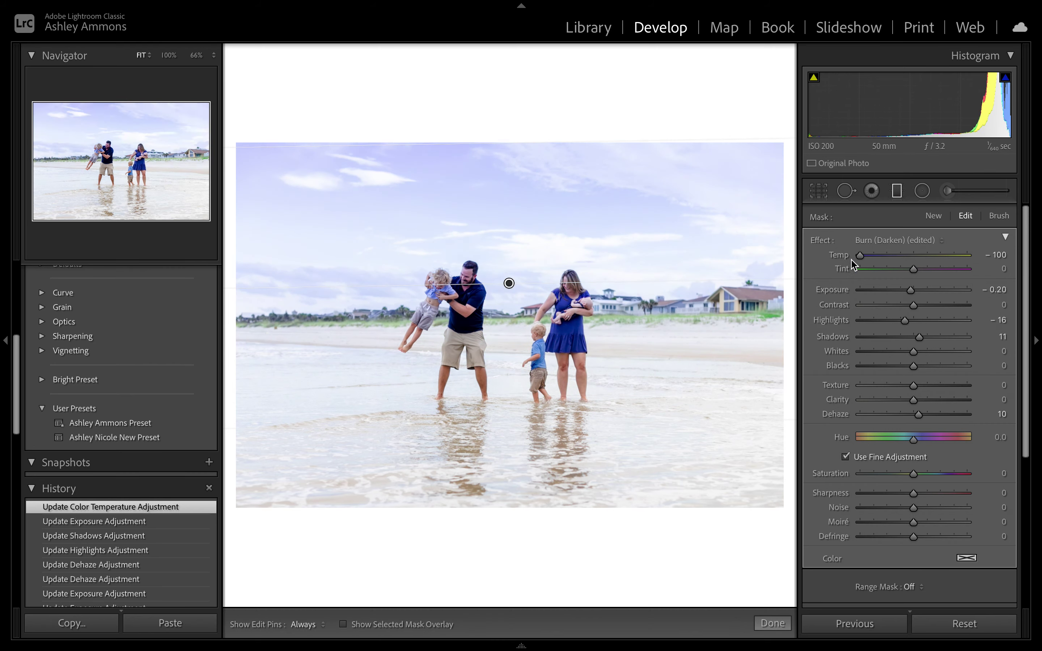
drag(860, 261, 916, 262)
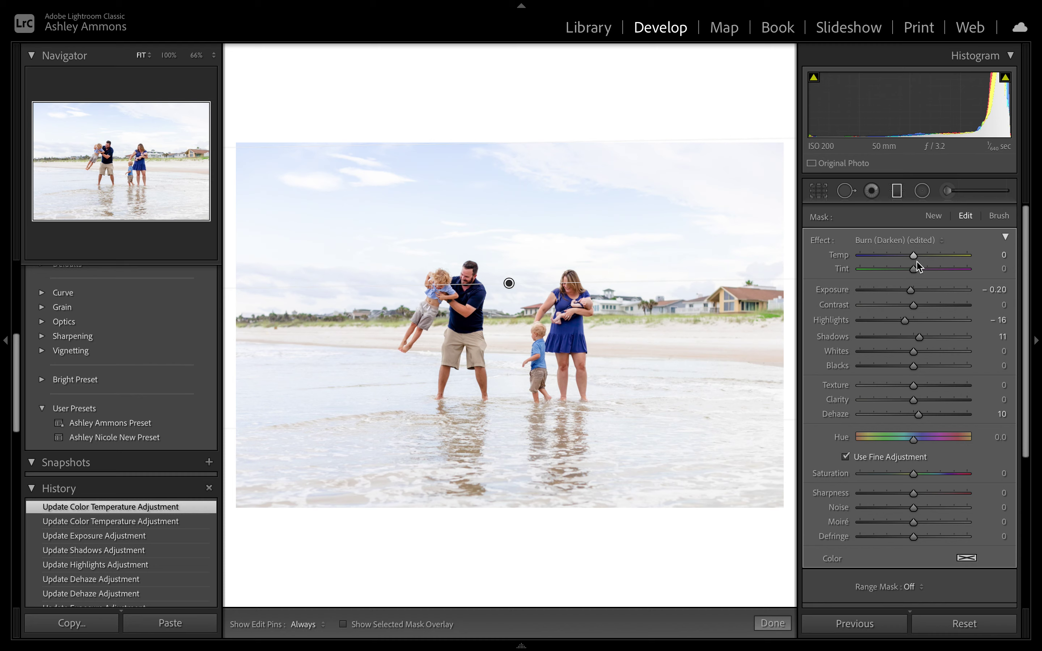
click(993, 254)
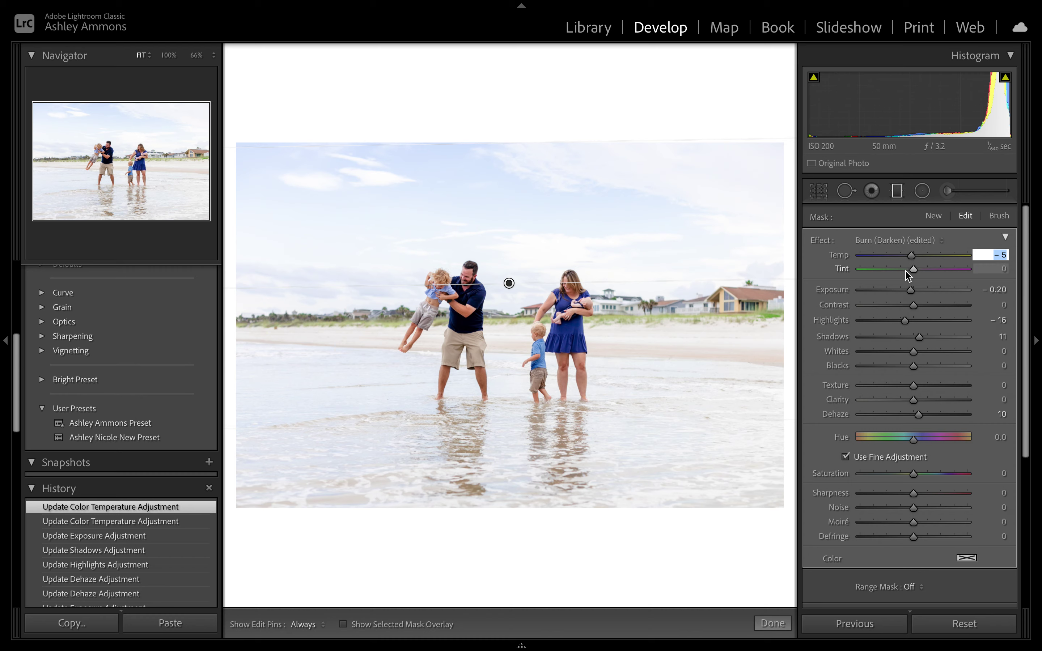
click(1001, 269)
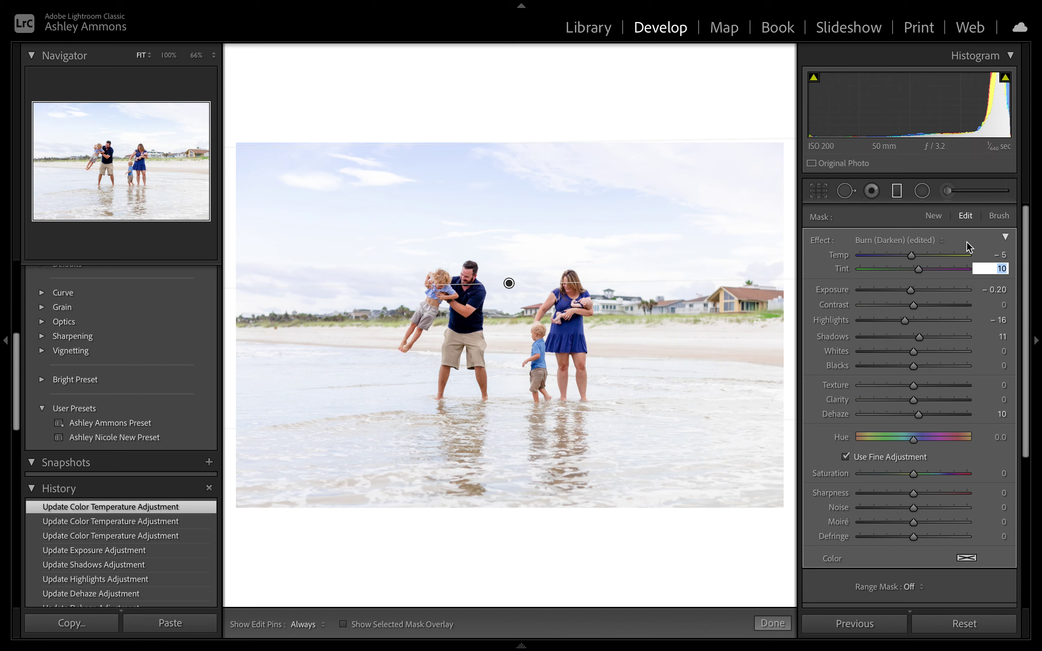
- Show the mask overlay and erase the sky filter from the houses, dunes and beach with the Erase brush at size 19
key(o)
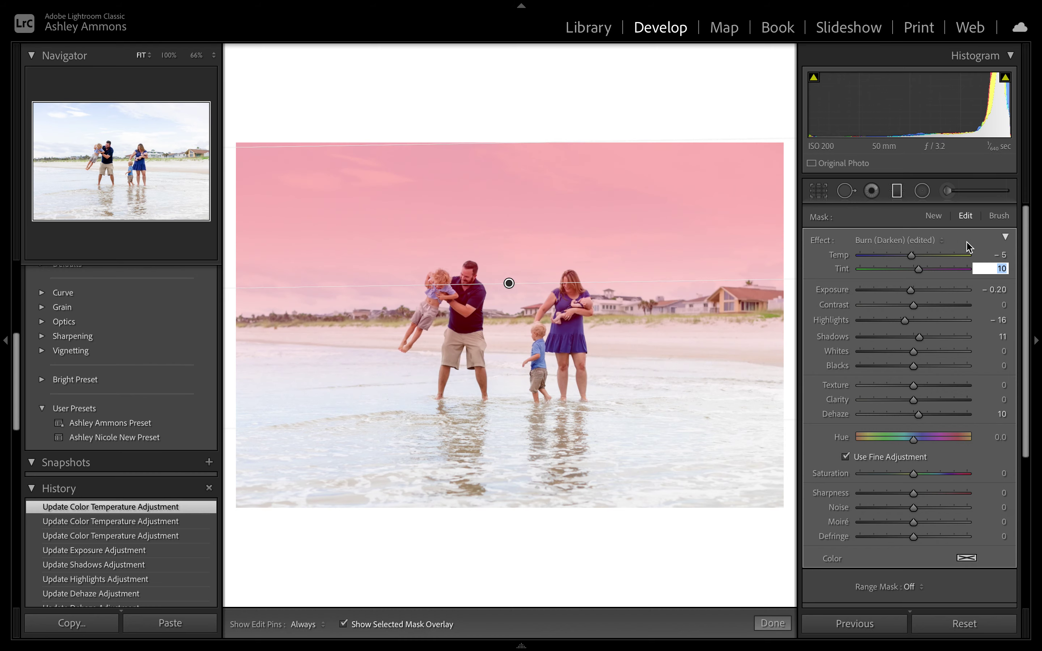
click(999, 215)
scroll(943, 423, down, 2)
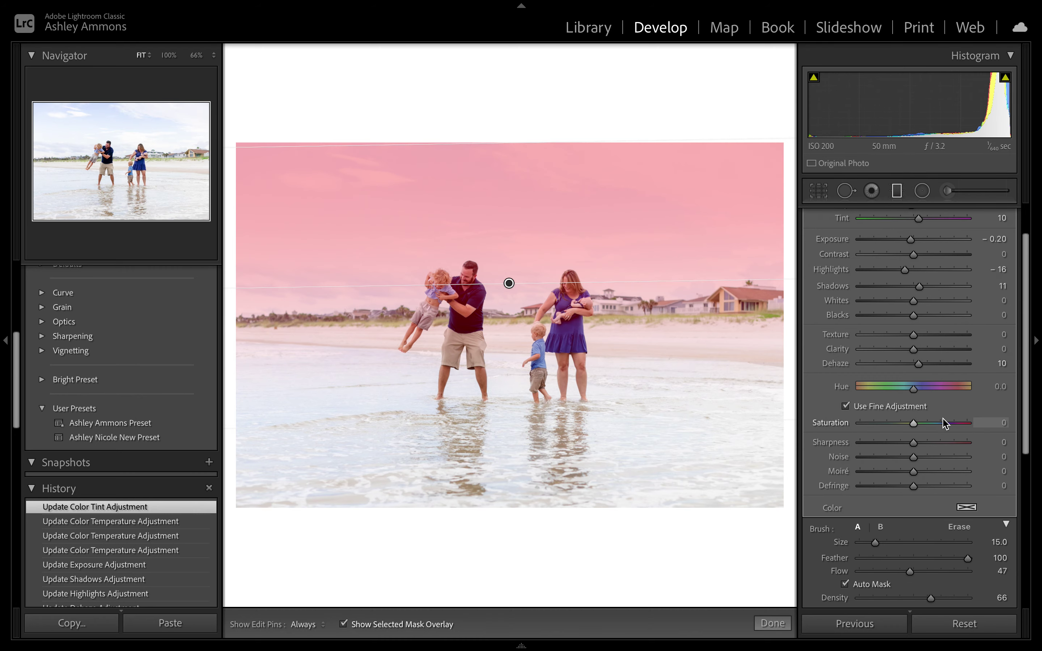
click(960, 529)
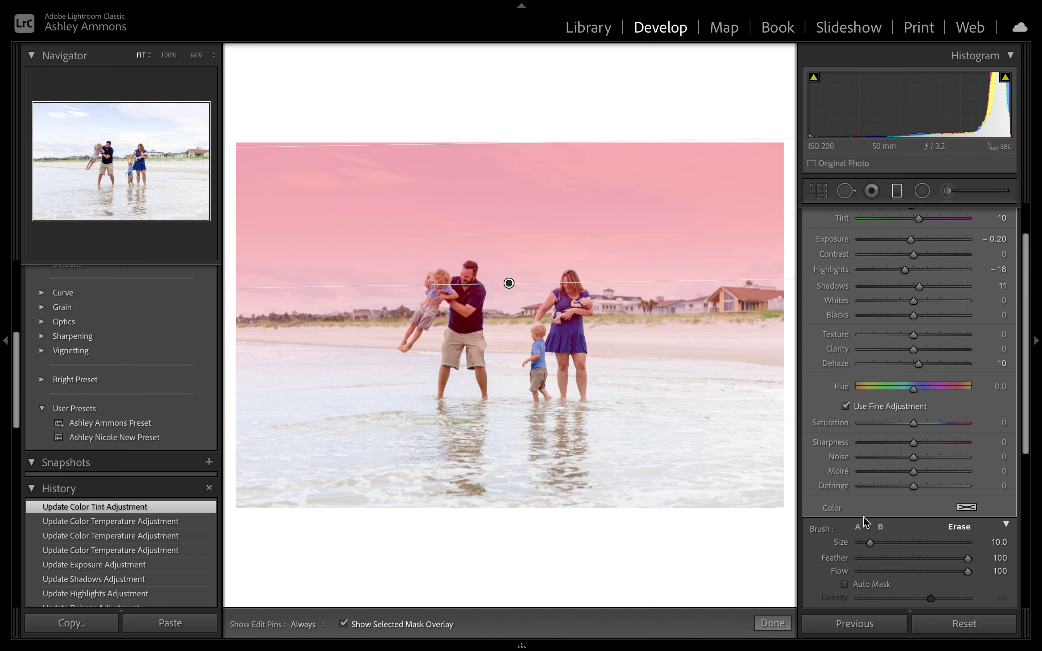
mouse_move(870, 542)
mouse_down()
mouse_move(900, 544)
mouse_move(875, 554)
mouse_up()
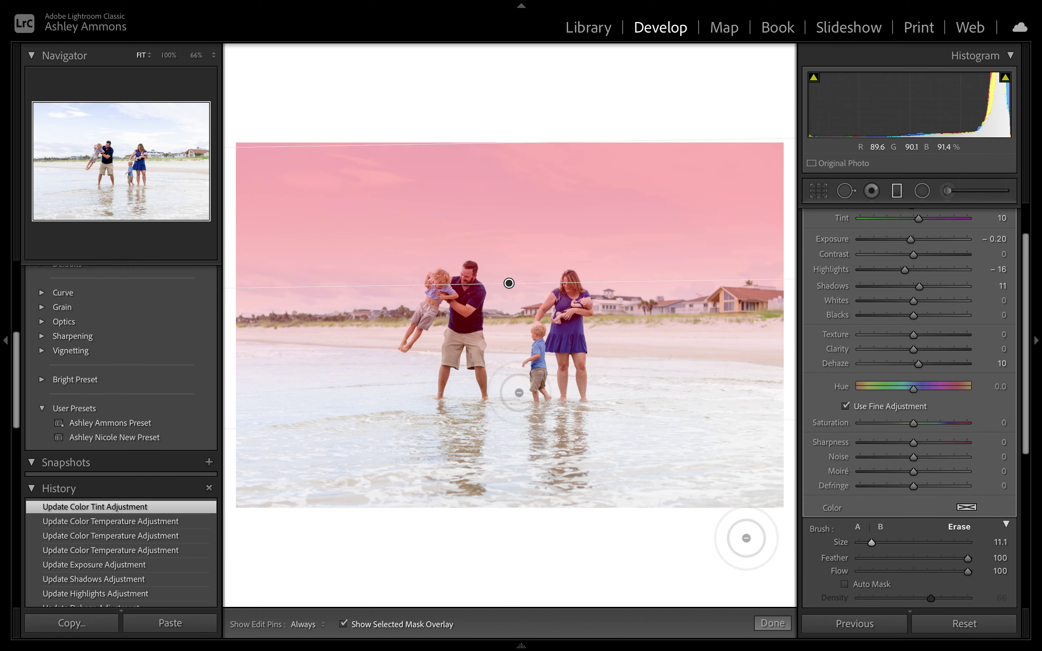
scroll(519, 393, up, 6)
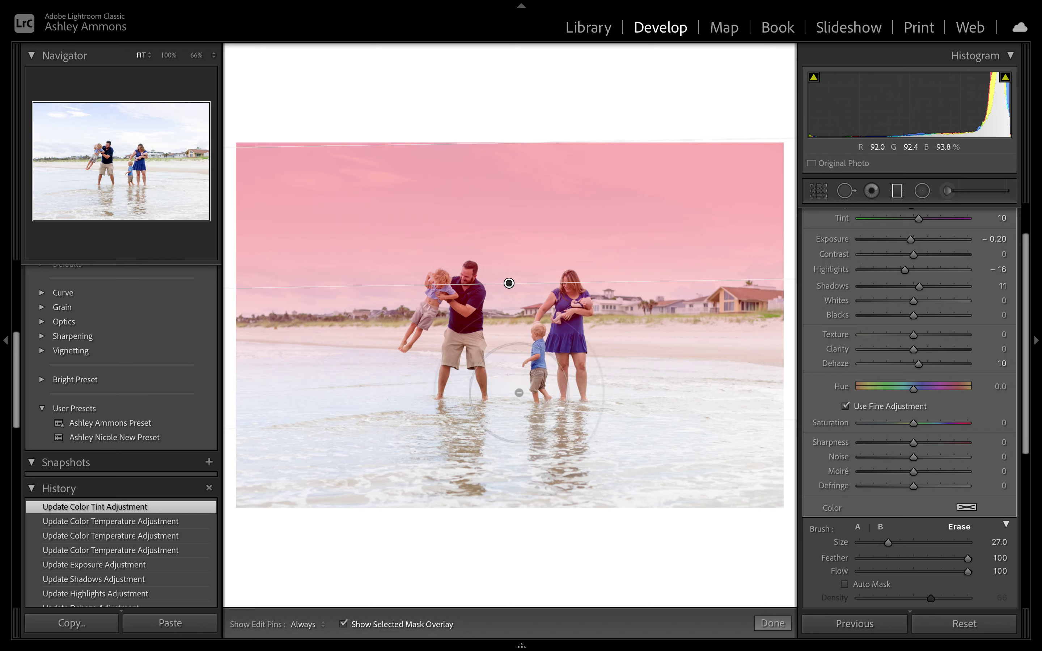
scroll(519, 393, down, 8)
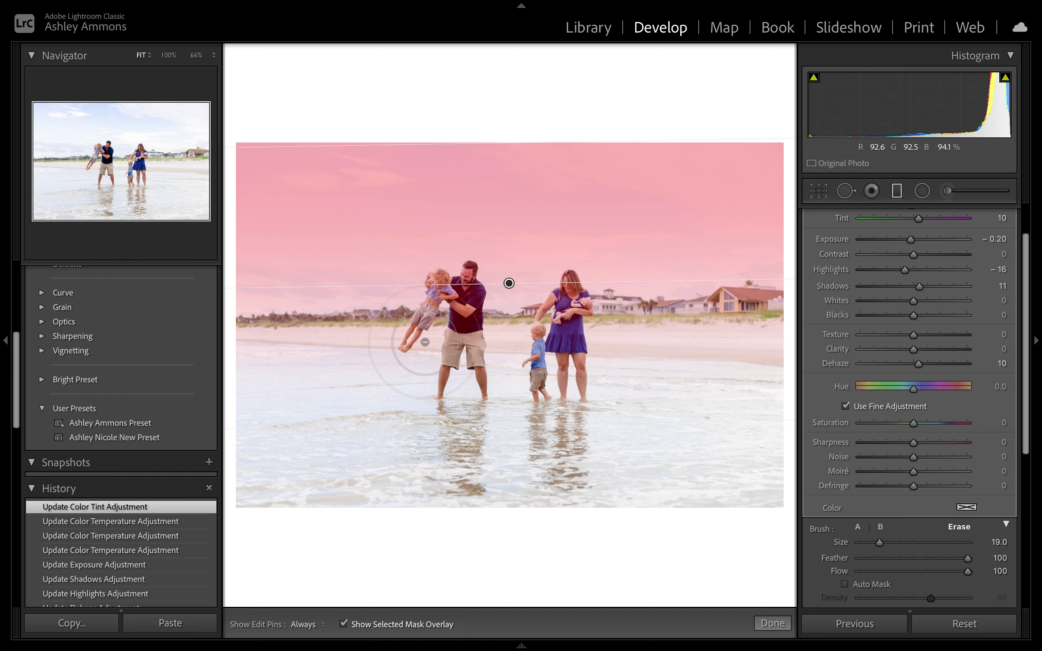
key(h)
scroll(296, 348, up, 6)
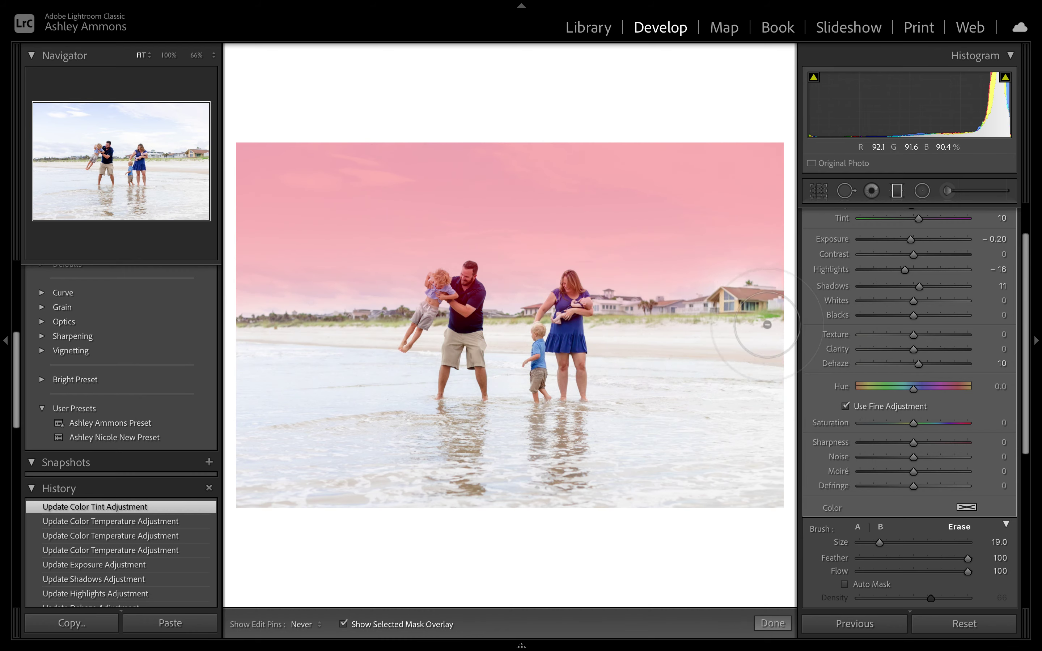
scroll(286, 377, down, 1)
click(333, 398)
- Erase the sky filter's mask from the father and the child he holds at 100% zoom, with the brush at size 11
key(h)
scroll(333, 398, down, 10)
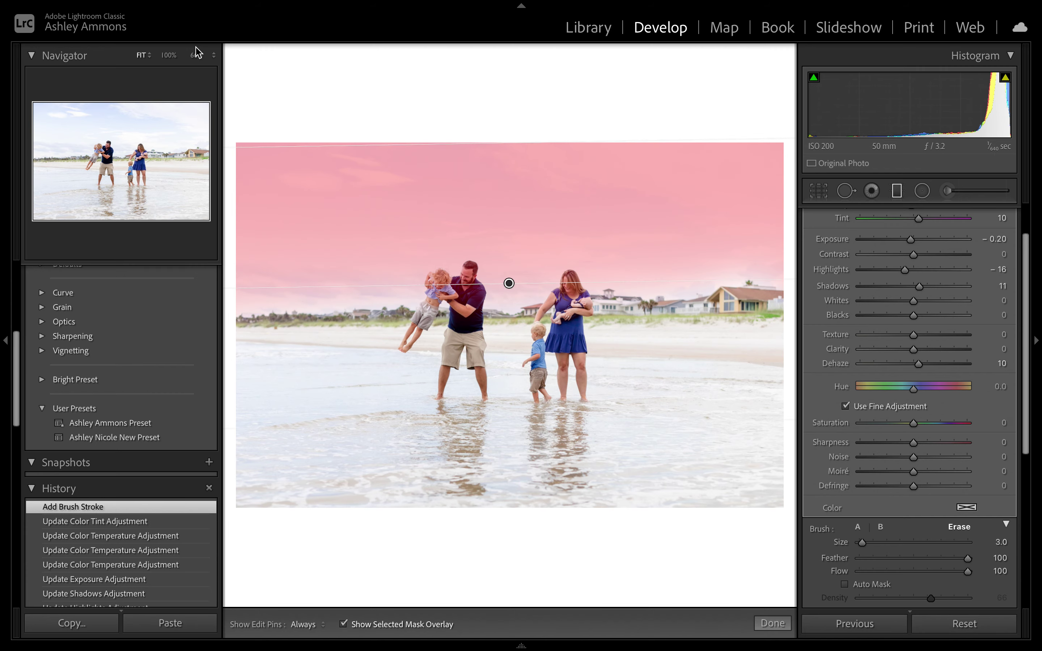
click(169, 55)
key(h)
scroll(291, 160, up, 5)
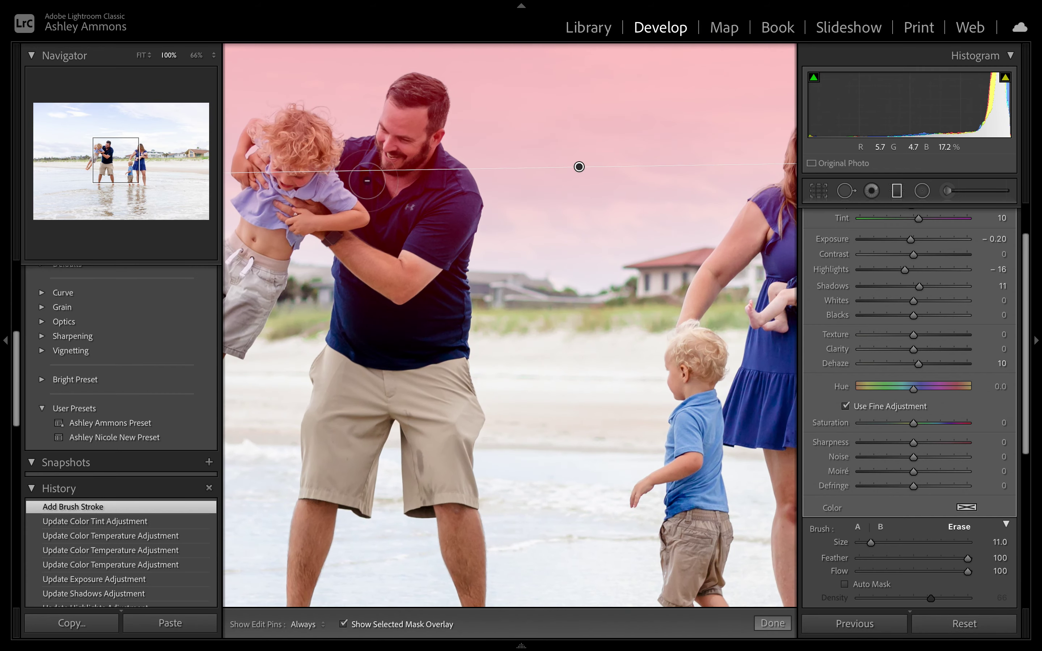
mouse_move(291, 161)
mouse_down()
mouse_move(289, 187)
mouse_move(293, 138)
mouse_move(288, 151)
mouse_move(305, 132)
mouse_move(338, 201)
mouse_move(292, 176)
mouse_move(240, 179)
mouse_move(251, 139)
mouse_move(275, 125)
mouse_up()
mouse_move(345, 166)
mouse_down()
mouse_move(372, 219)
mouse_move(370, 240)
mouse_move(405, 290)
mouse_move(425, 287)
mouse_move(439, 228)
mouse_move(430, 166)
mouse_move(451, 201)
mouse_move(428, 203)
mouse_move(405, 120)
mouse_move(388, 119)
mouse_move(390, 145)
mouse_move(388, 102)
mouse_move(414, 90)
mouse_move(432, 109)
mouse_move(435, 137)
mouse_move(419, 171)
mouse_move(397, 110)
mouse_move(393, 137)
mouse_move(387, 102)
mouse_move(407, 78)
mouse_move(448, 90)
mouse_move(455, 114)
mouse_move(440, 168)
mouse_up()
key(o)
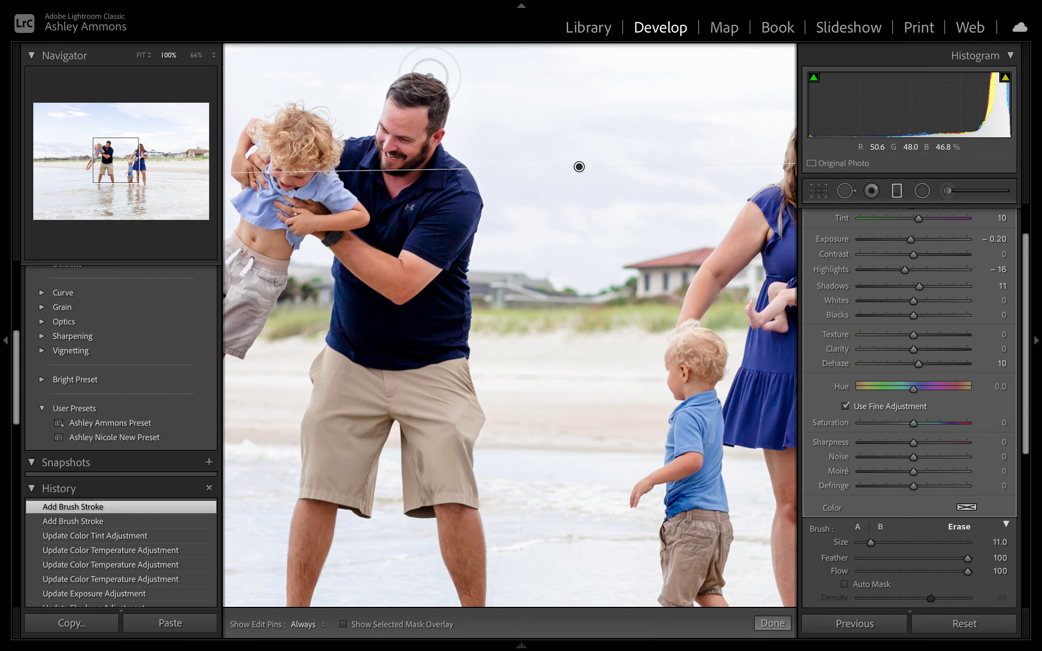
click(769, 624)
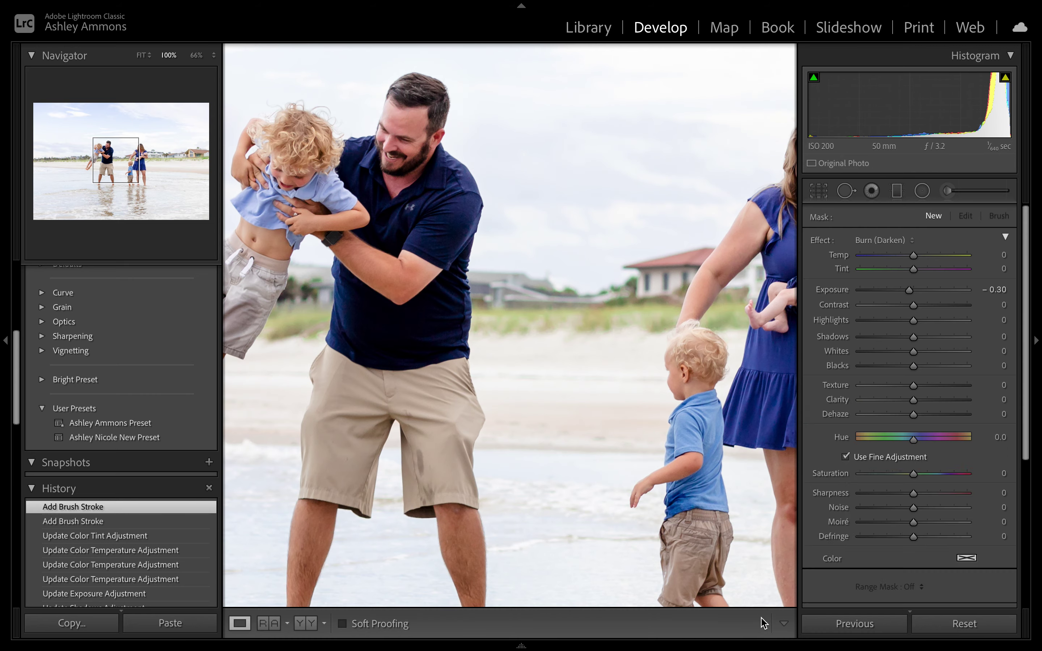
- Try the sky filter's Exposure at -2.02, and undo that change together with the last erase stroke
click(512, 394)
click(897, 191)
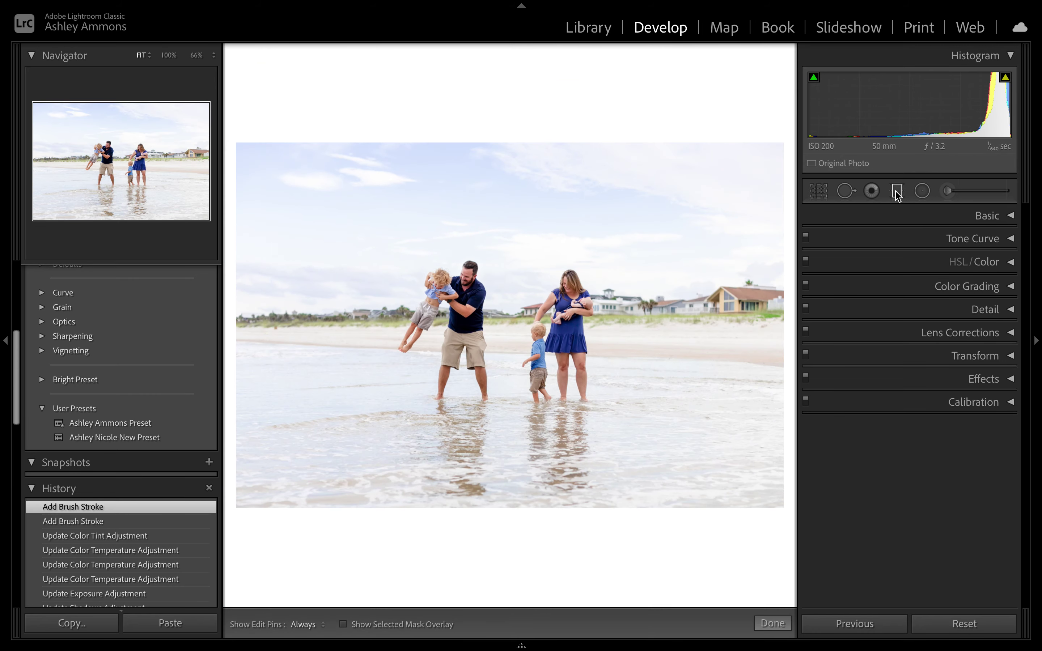
click(509, 283)
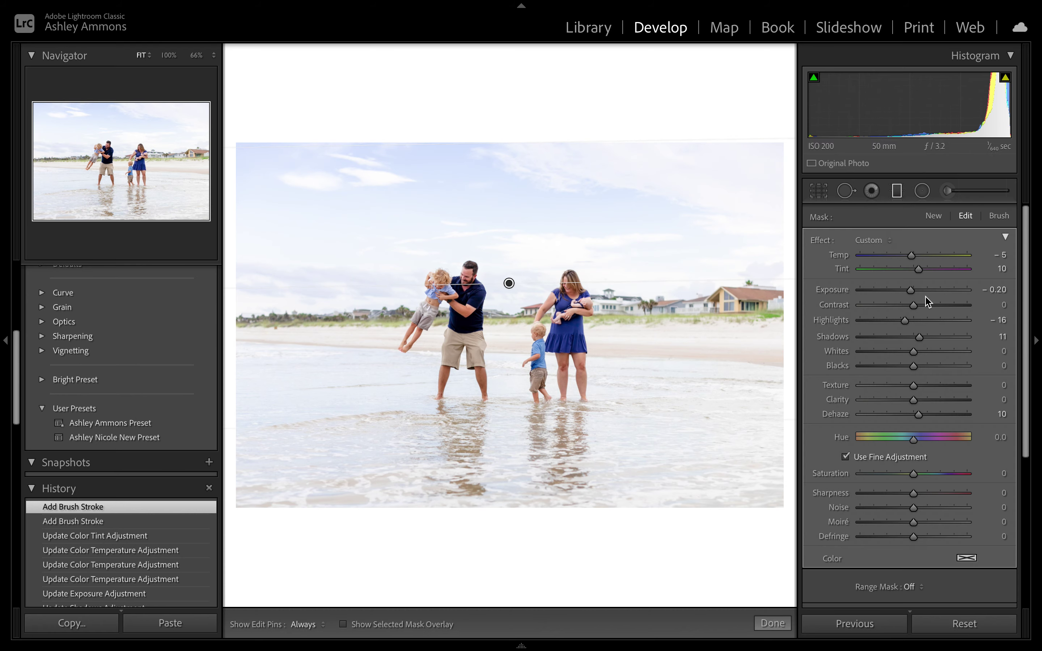
drag(912, 292, 886, 294)
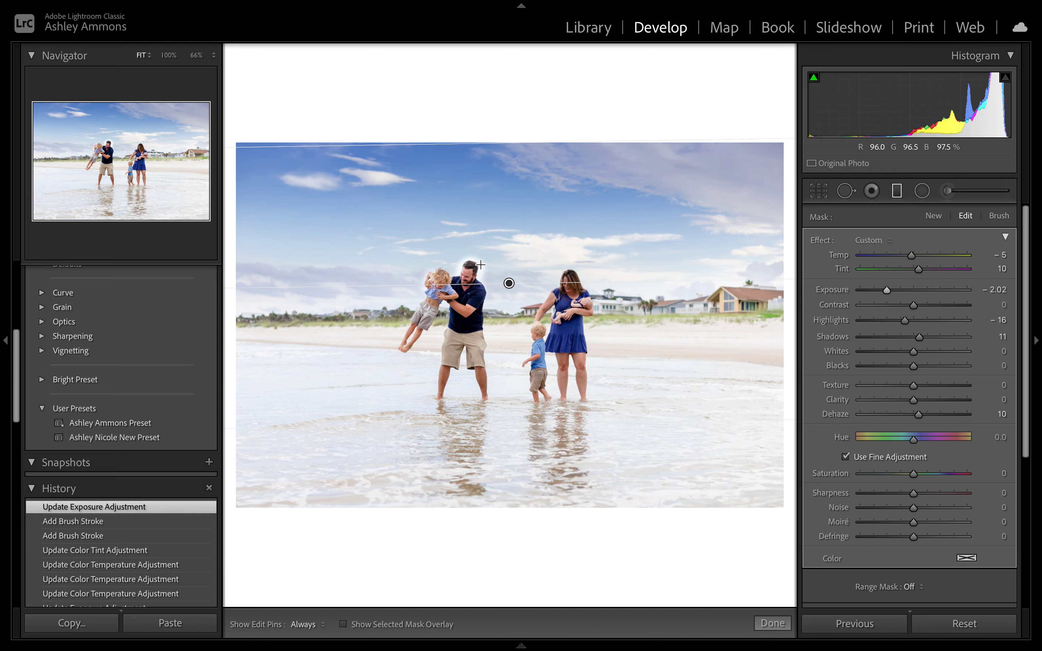
key(ctrl+z)
key(ctrl+z)
- With the mask overlay on, erase the sky filter again from the father and the child in his arms, using the Erase brush at size 11
click(999, 217)
key(o)
key(bracketleft)
key(bracketleft)
click(169, 55)
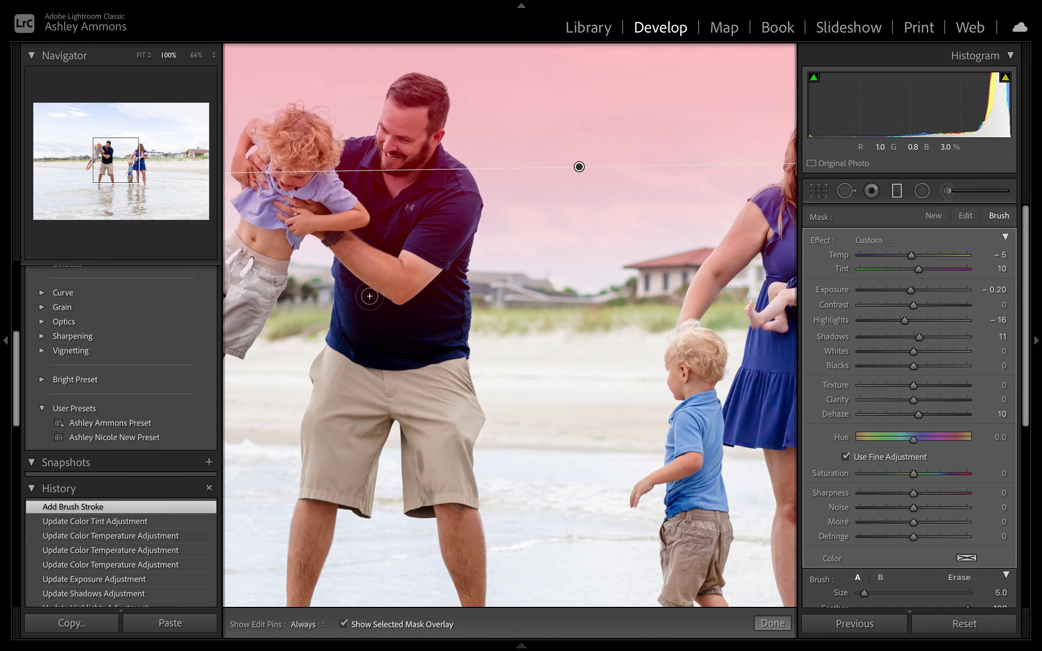
click(292, 186)
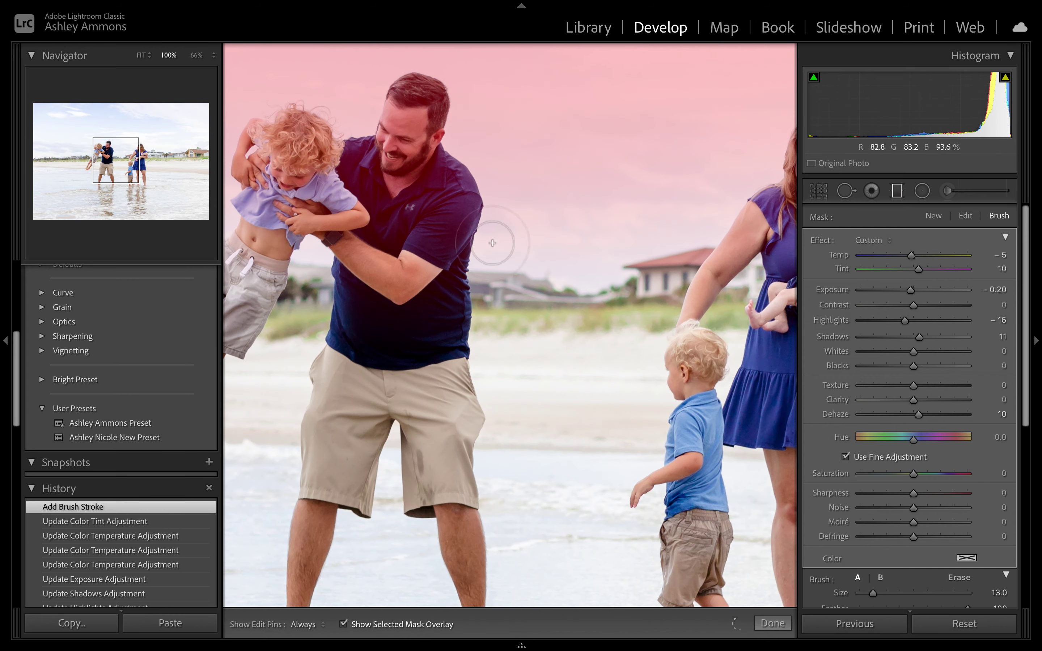
scroll(995, 510, down, 1)
click(959, 552)
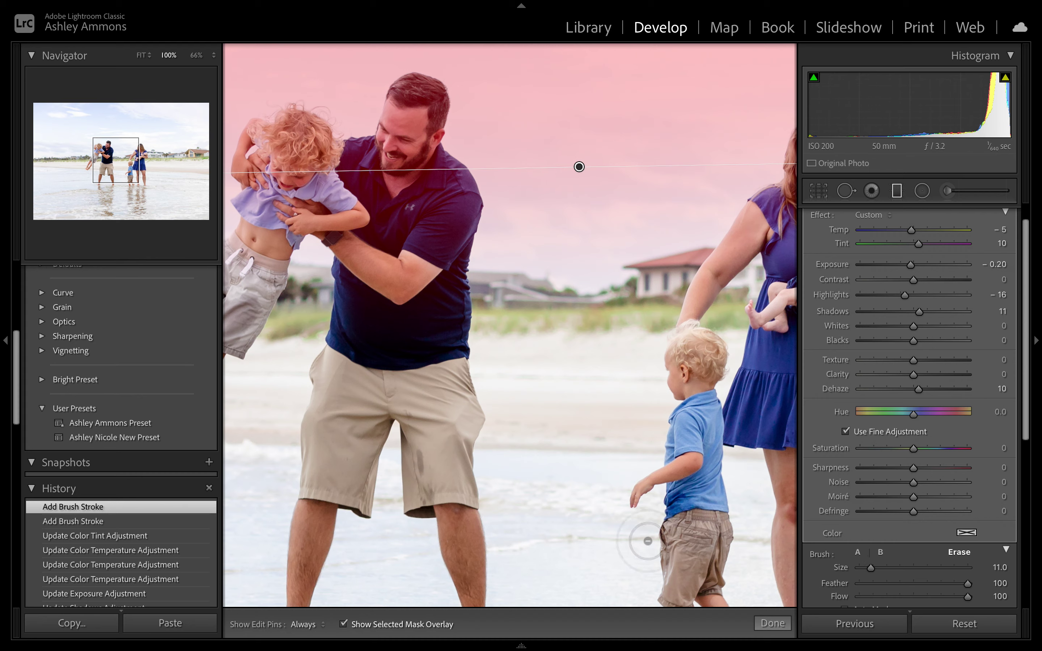
key(h)
mouse_move(270, 162)
mouse_down()
mouse_move(246, 153)
mouse_move(267, 132)
mouse_move(332, 164)
mouse_move(322, 192)
mouse_move(328, 158)
mouse_move(380, 226)
mouse_move(402, 216)
mouse_move(406, 104)
mouse_move(398, 112)
mouse_move(414, 131)
mouse_move(424, 113)
mouse_move(418, 194)
mouse_move(433, 185)
mouse_move(435, 213)
mouse_move(462, 216)
mouse_move(453, 178)
mouse_move(447, 233)
mouse_move(421, 228)
mouse_move(425, 265)
mouse_move(453, 303)
mouse_up()
key(h)
- Erase the sky filter's mask from the mother and baby, finish the filter and view the whole photo
key(h)
drag(125, 147, 133, 147)
mouse_move(478, 461)
mouse_down()
mouse_move(545, 397)
mouse_move(583, 405)
mouse_move(575, 329)
mouse_move(586, 354)
mouse_move(612, 324)
mouse_move(601, 344)
mouse_move(627, 447)
mouse_move(654, 450)
mouse_up()
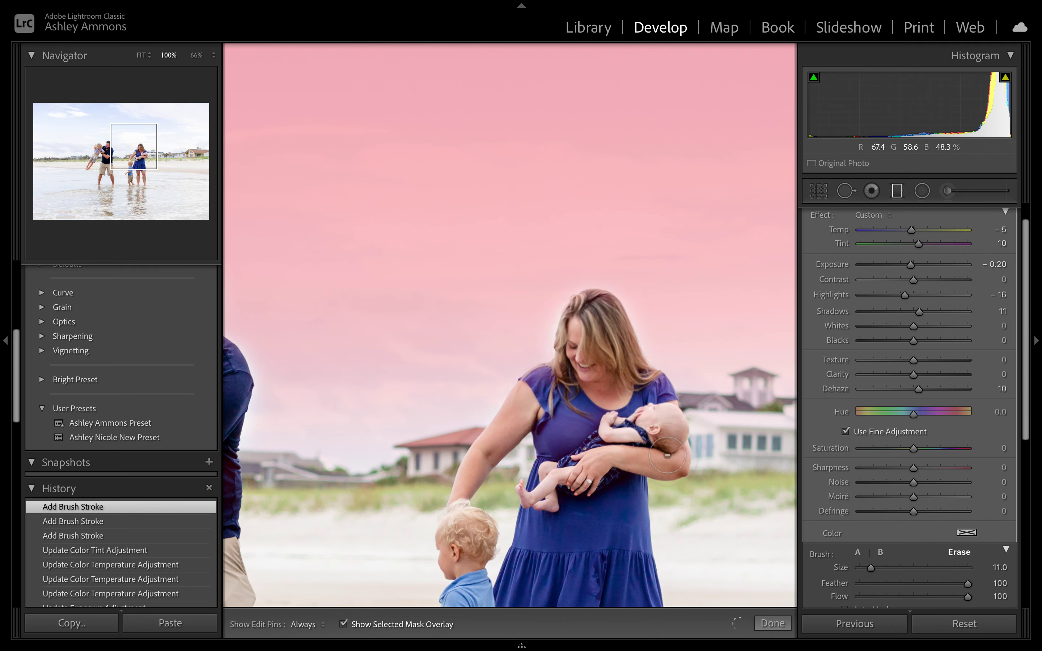
click(773, 624)
click(503, 436)
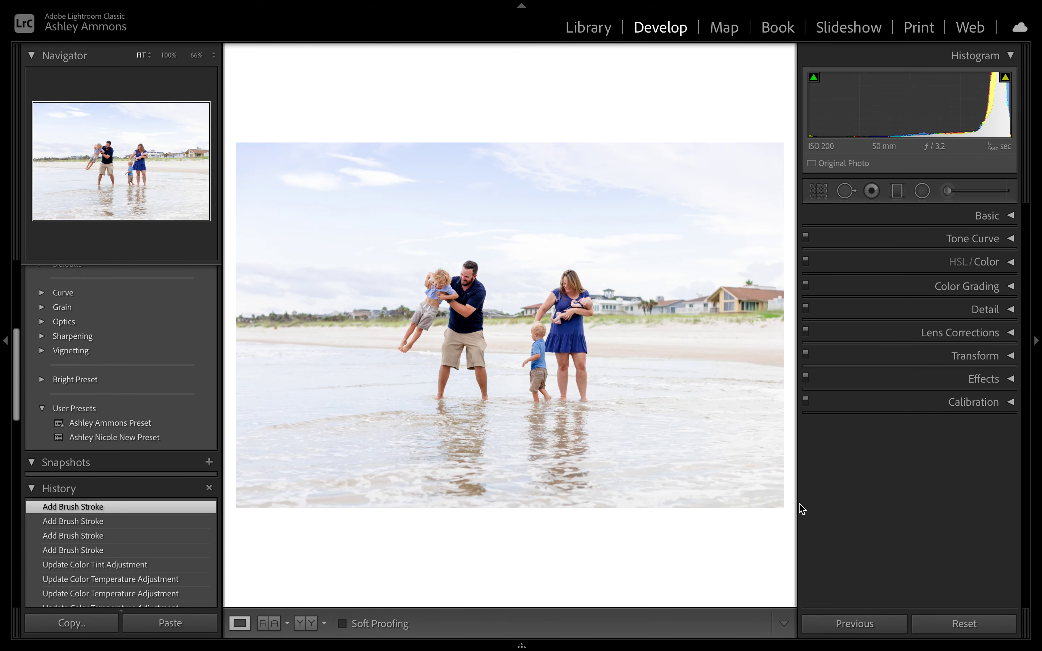
- Compare the family photo with its unedited original and open the next photo
key(backslash)
key(backslash)
key(Right)
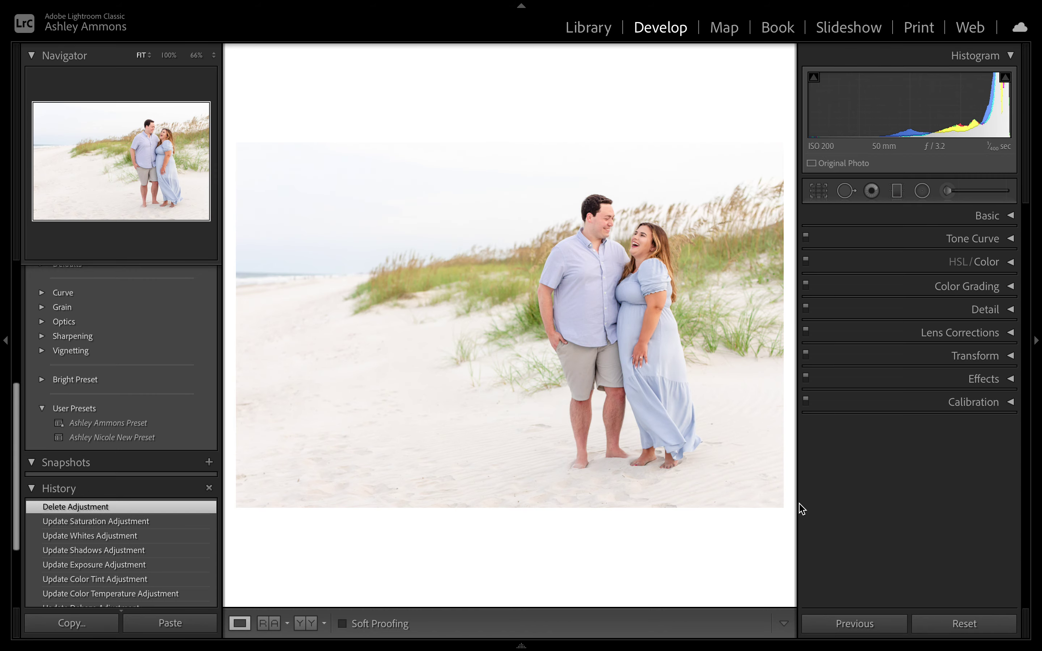
- Compare the couple's beach photo with its before version
click(734, 220)
click(381, 343)
key(backslash)
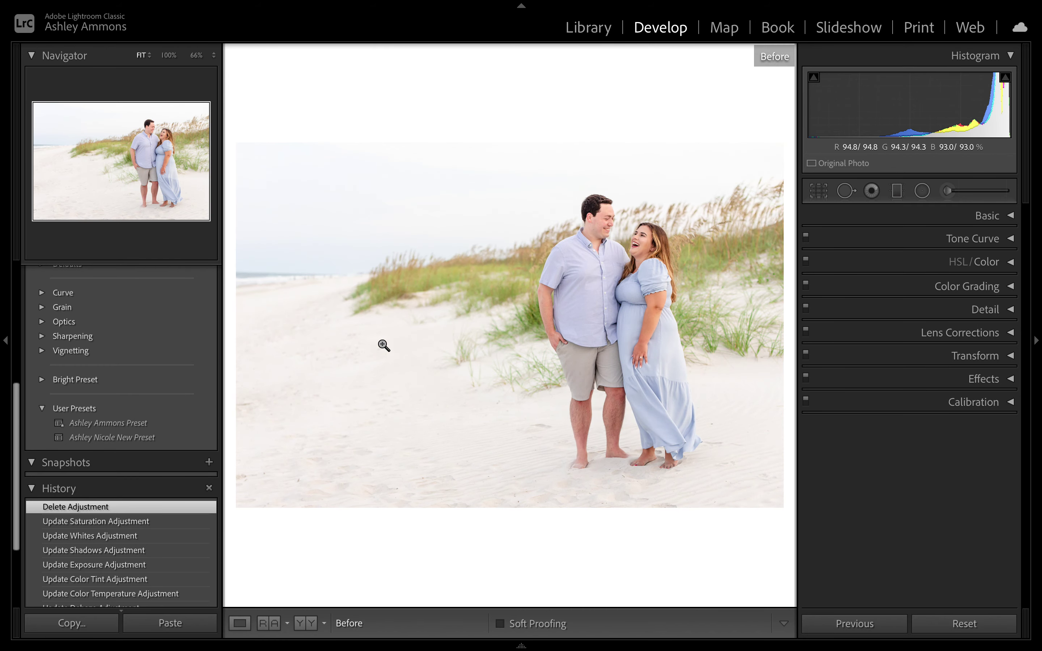
key(backslash)
key(backslash)
key(backslash)
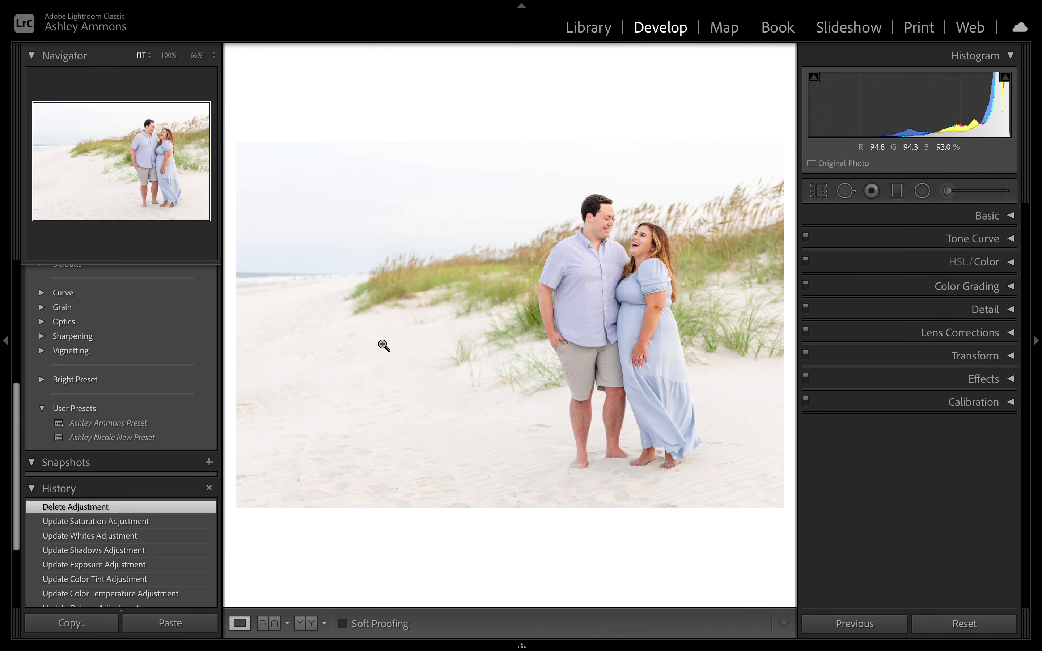
- Draw a slightly tilted Burn (Darken) graduated filter down over the sky in the couple's photo and check its mask overlay
click(897, 190)
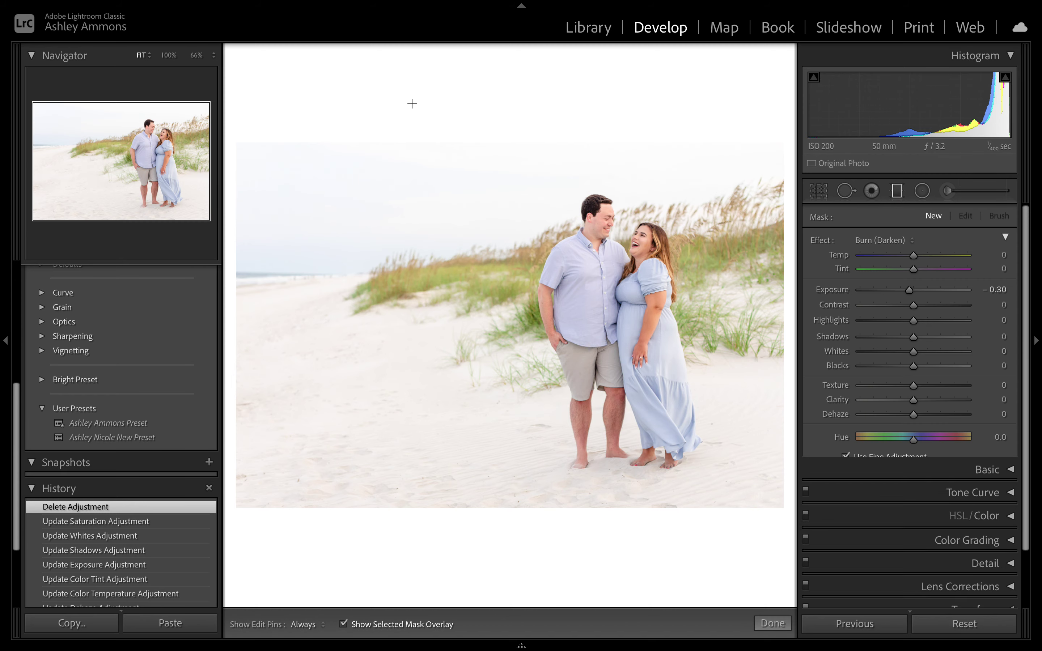
drag(415, 134, 444, 330)
key(o)
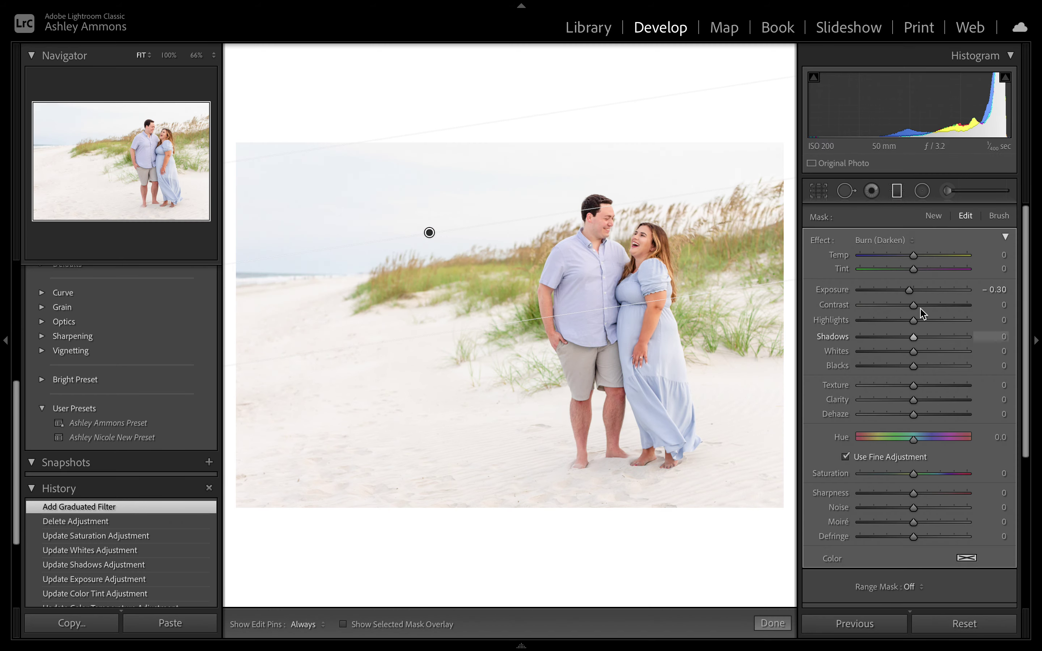
key(o)
key(o)
- Set the couple photo's sky filter to Dehaze 13, Exposure -0.49, Highlights -37 and Temp -7
drag(913, 418, 928, 419)
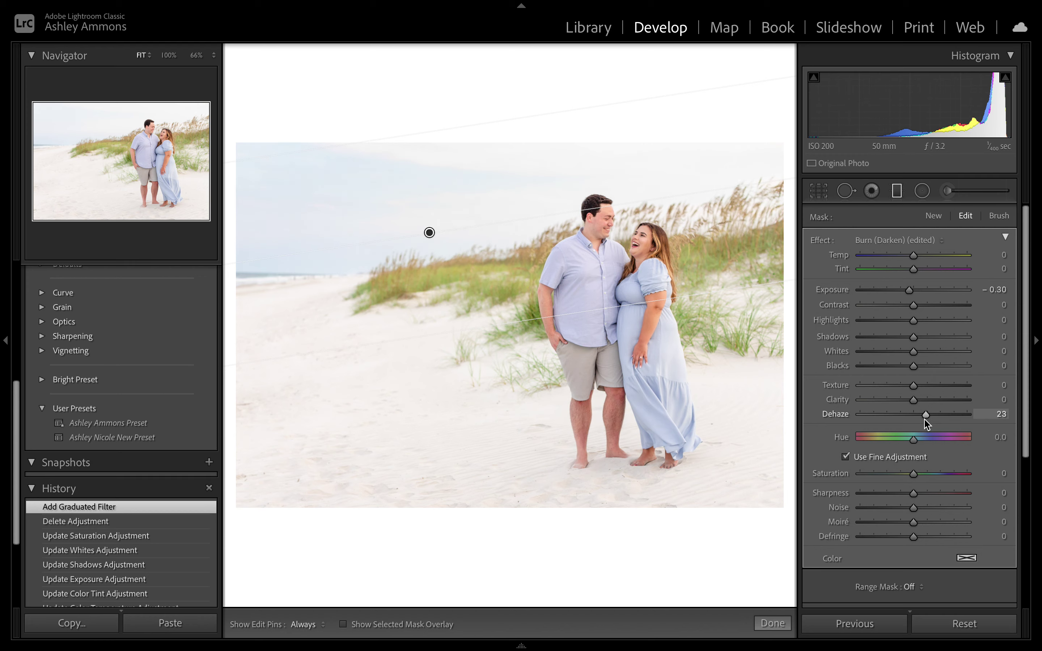
drag(924, 420, 924, 420)
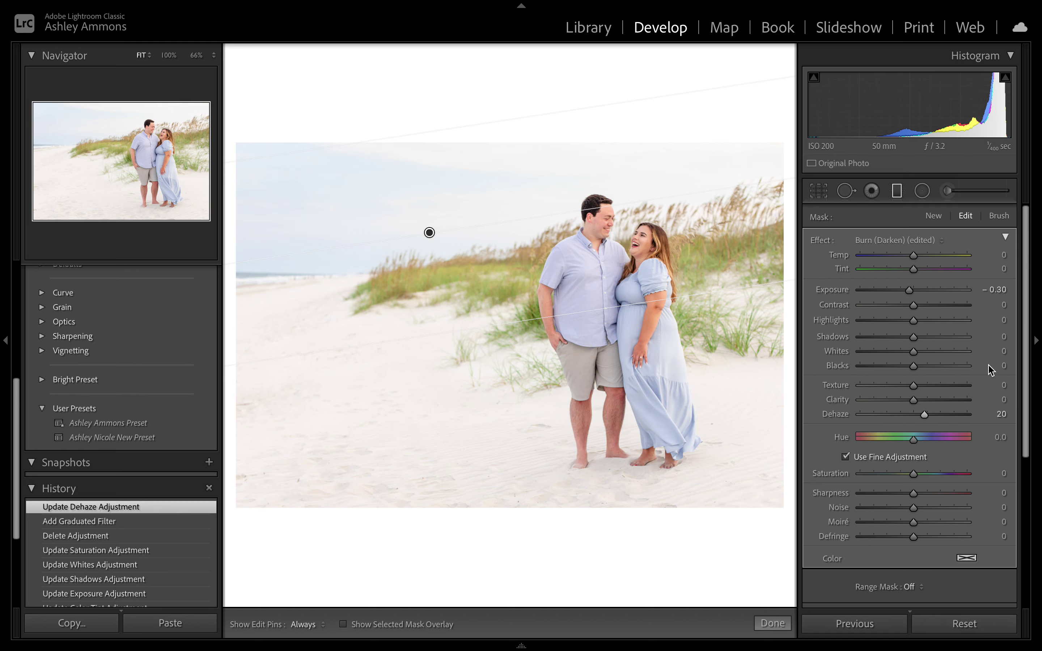
drag(910, 294, 909, 294)
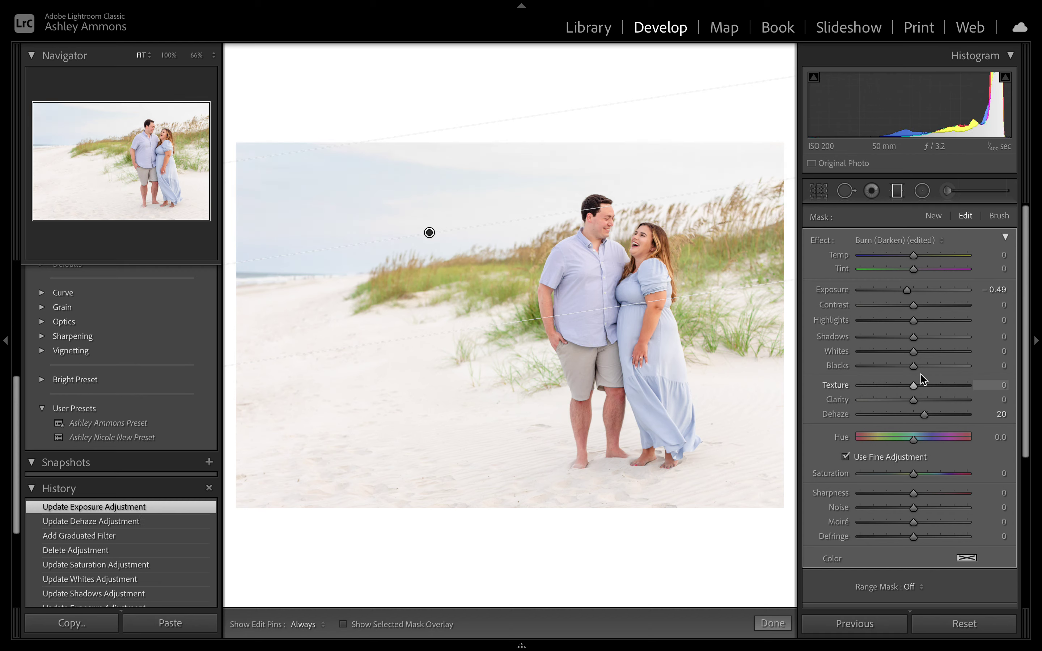
drag(928, 414, 924, 416)
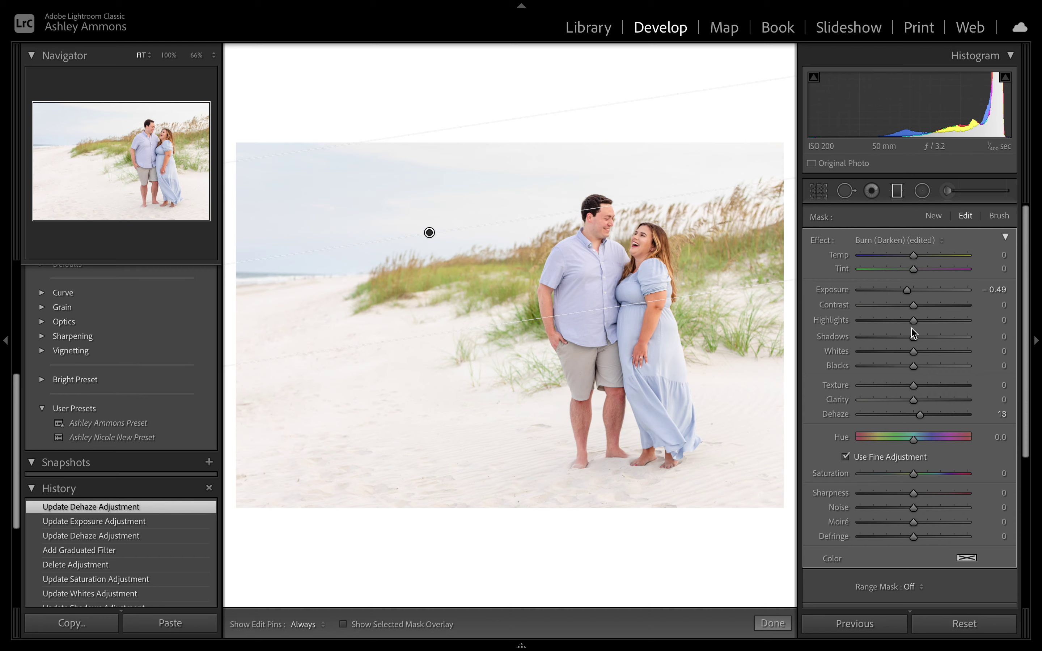
mouse_move(913, 325)
mouse_down()
mouse_move(885, 326)
mouse_move(894, 334)
mouse_up()
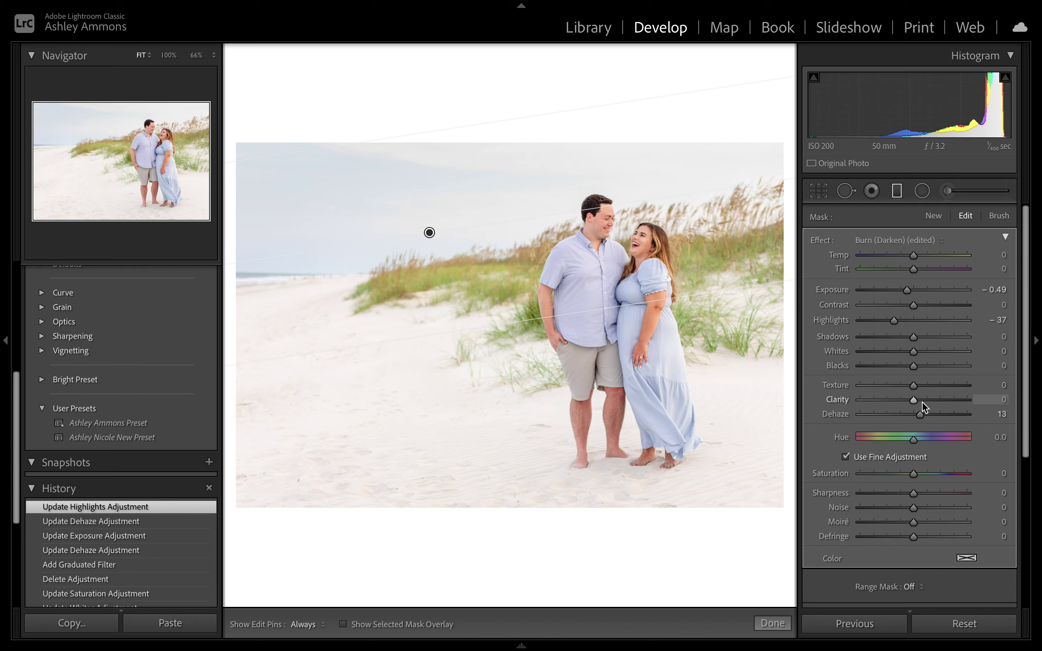
drag(913, 255, 912, 260)
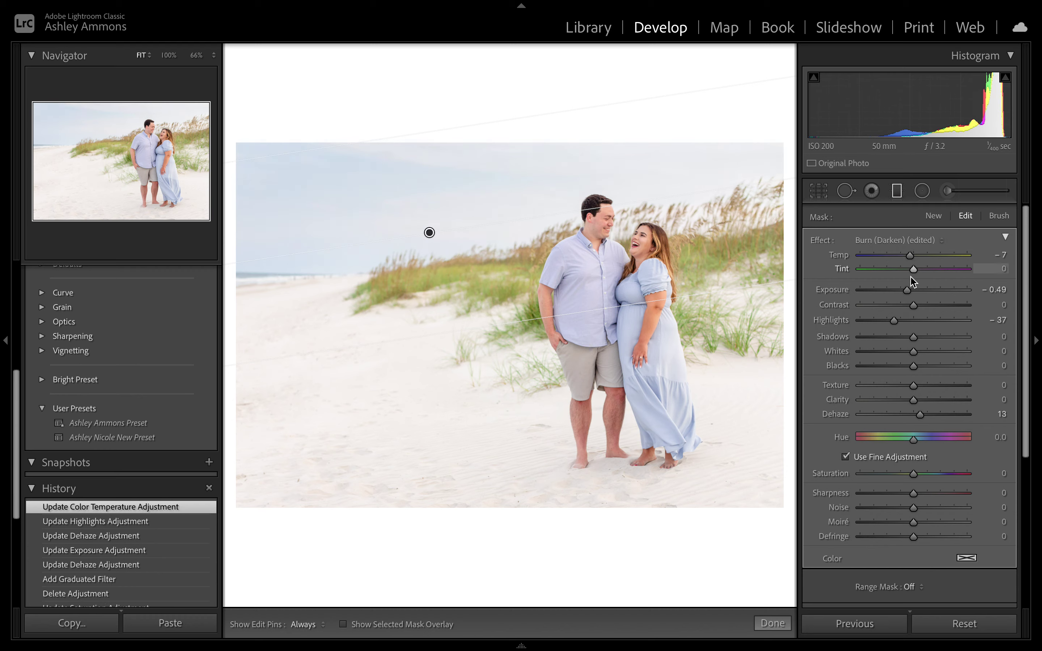
- Refine the couple photo's sky filter to Tint 12, Exposure -0.25, Dehaze 10, Highlights -28 and Shadows 8
drag(920, 272, 913, 297)
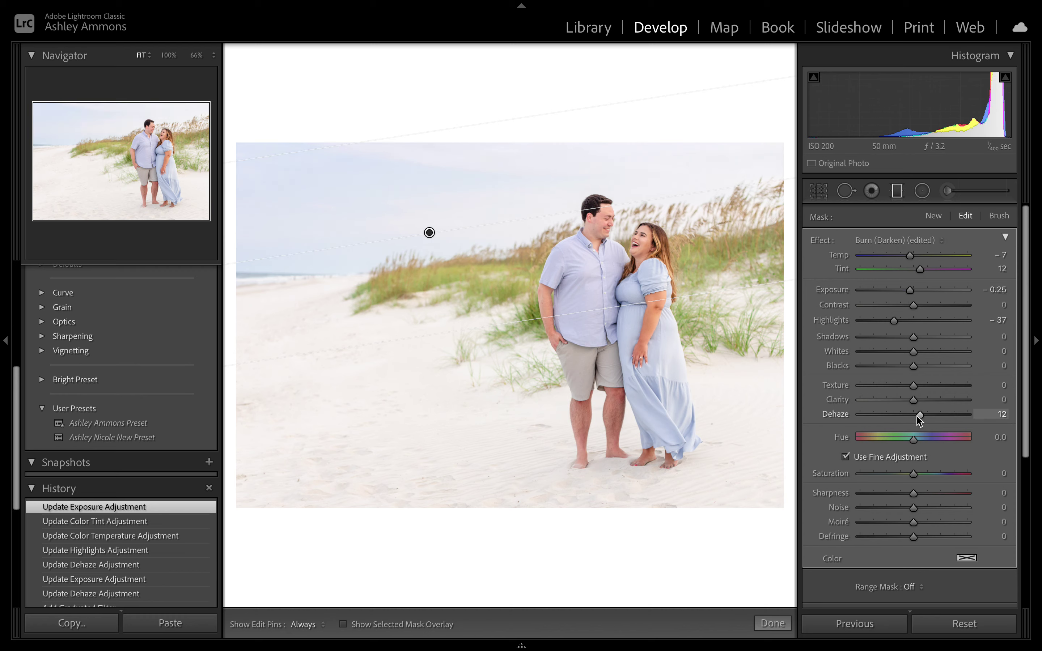
drag(917, 418, 917, 419)
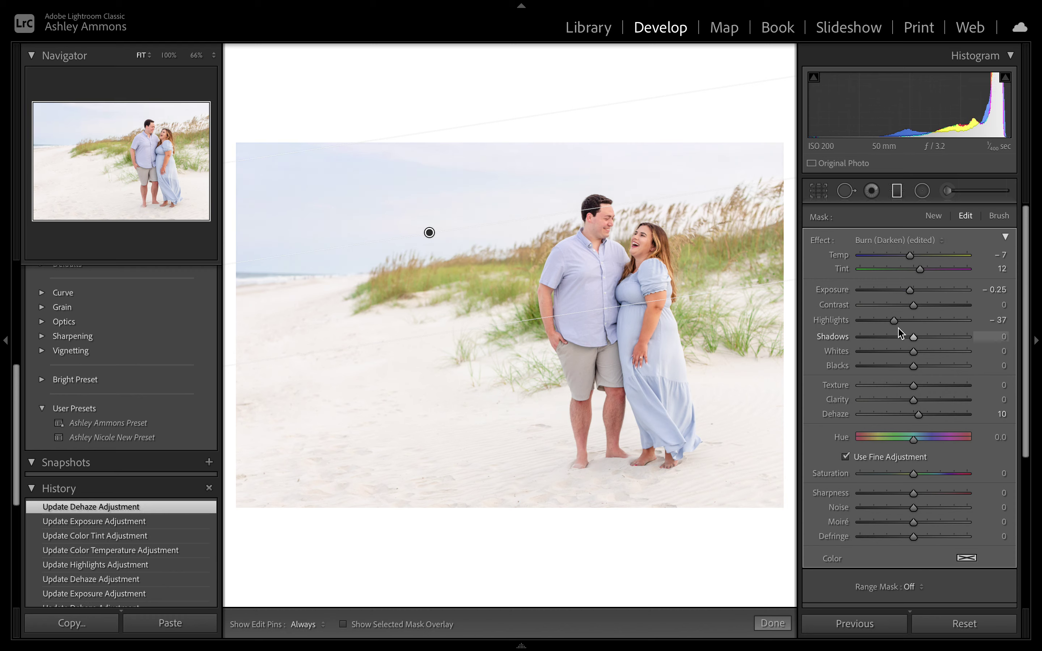
drag(894, 321, 919, 342)
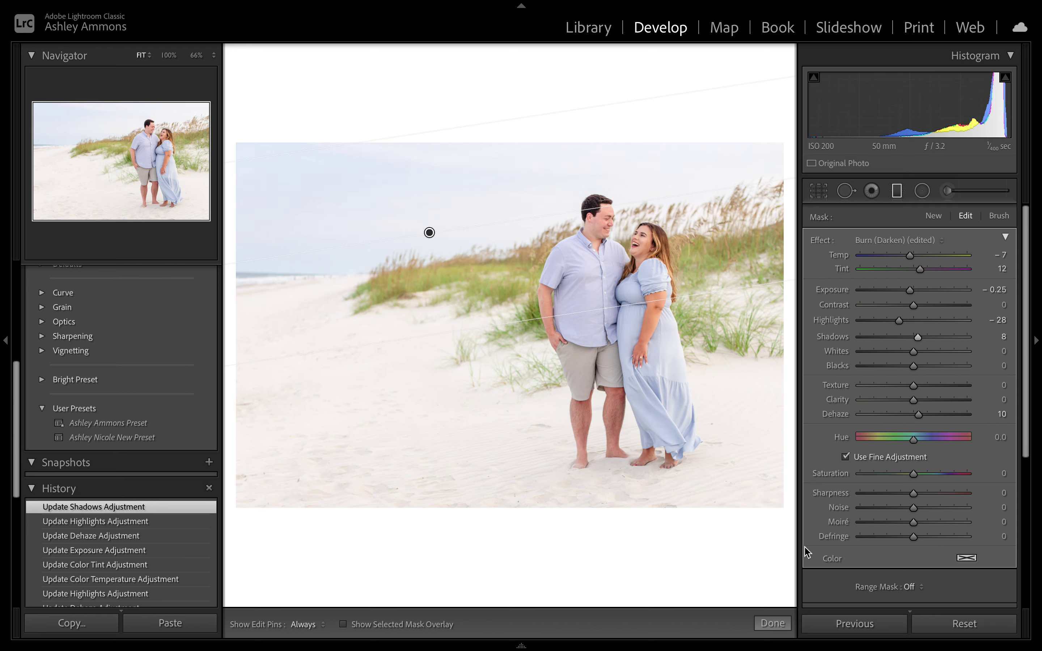
- Erase the sky filter from the couple, dunes and sand with a size 11 brush, checking the mask overlay, and finish the filter
key(o)
click(999, 215)
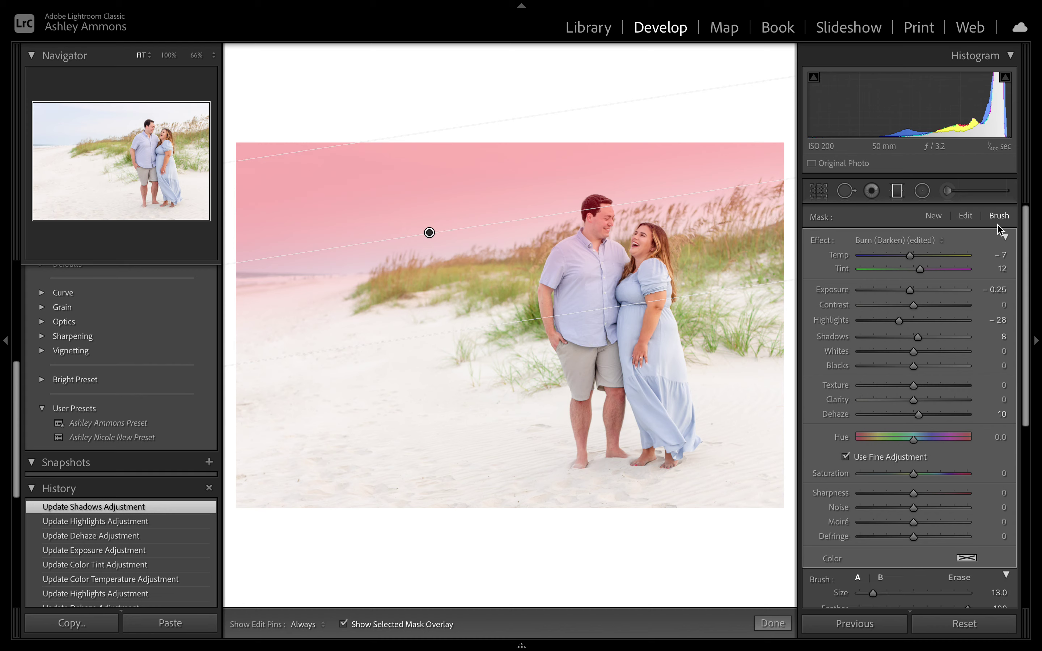
scroll(960, 373, down, 3)
click(960, 505)
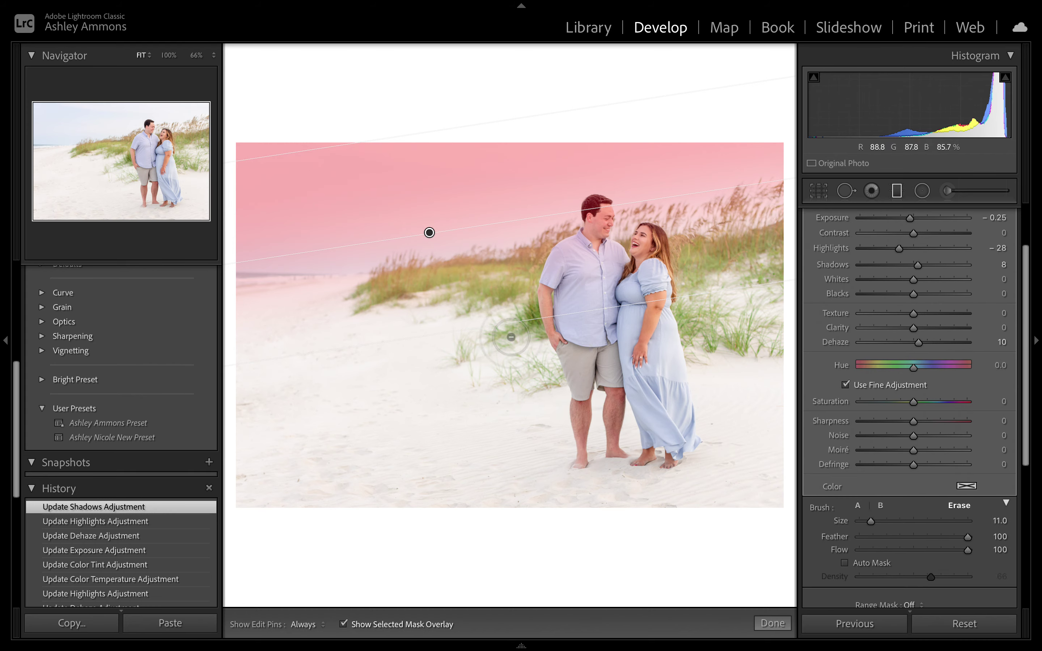
mouse_move(503, 322)
mouse_down()
mouse_move(248, 292)
mouse_move(567, 277)
mouse_move(591, 222)
mouse_up()
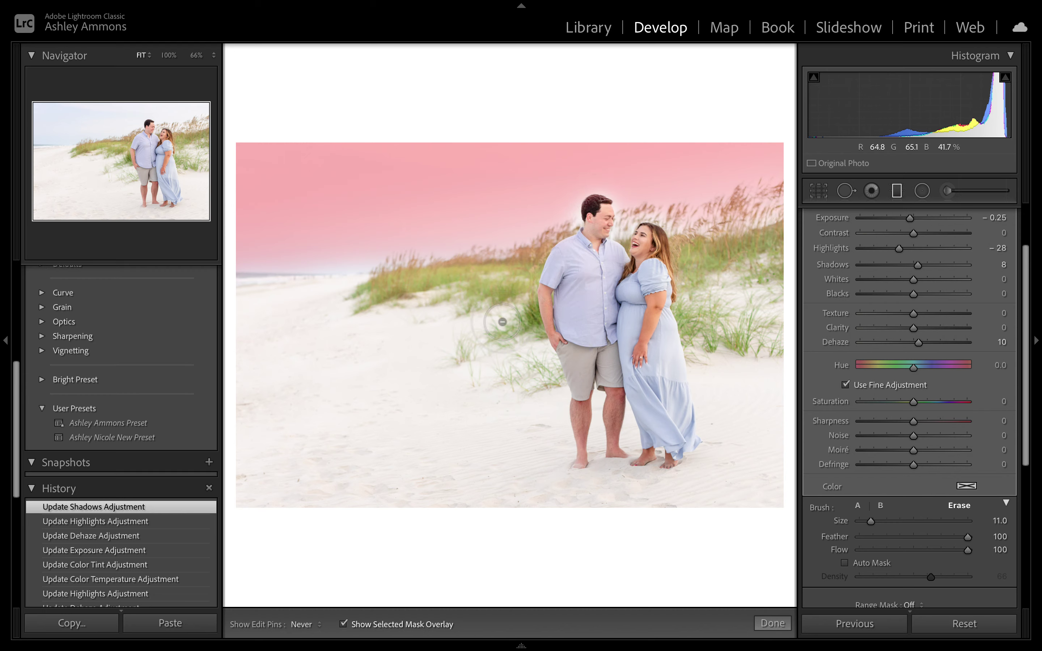
key(h)
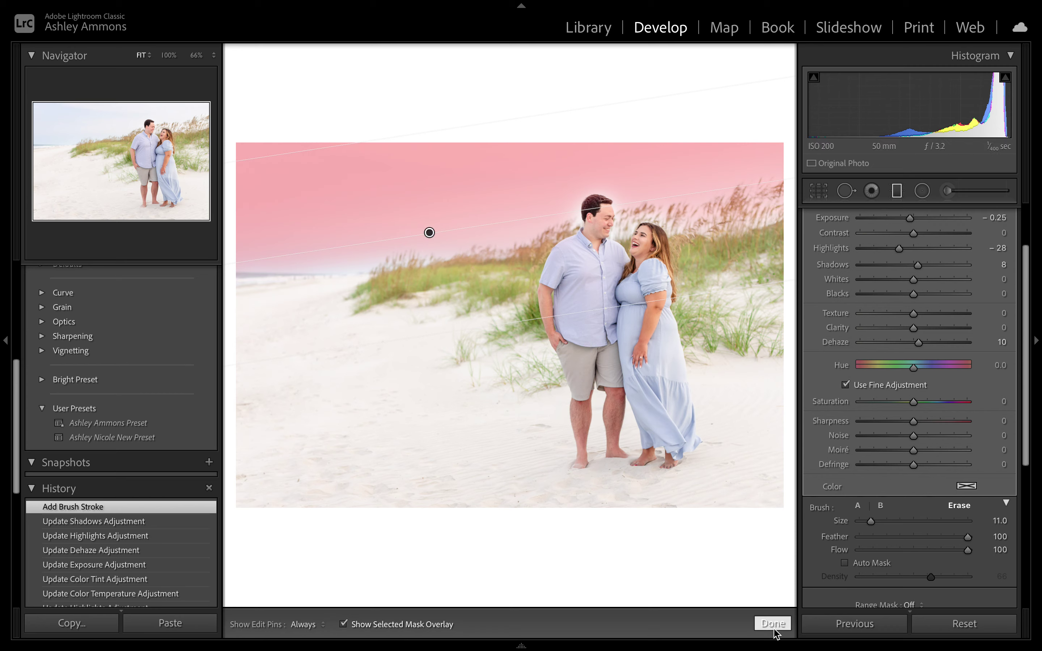
click(772, 623)
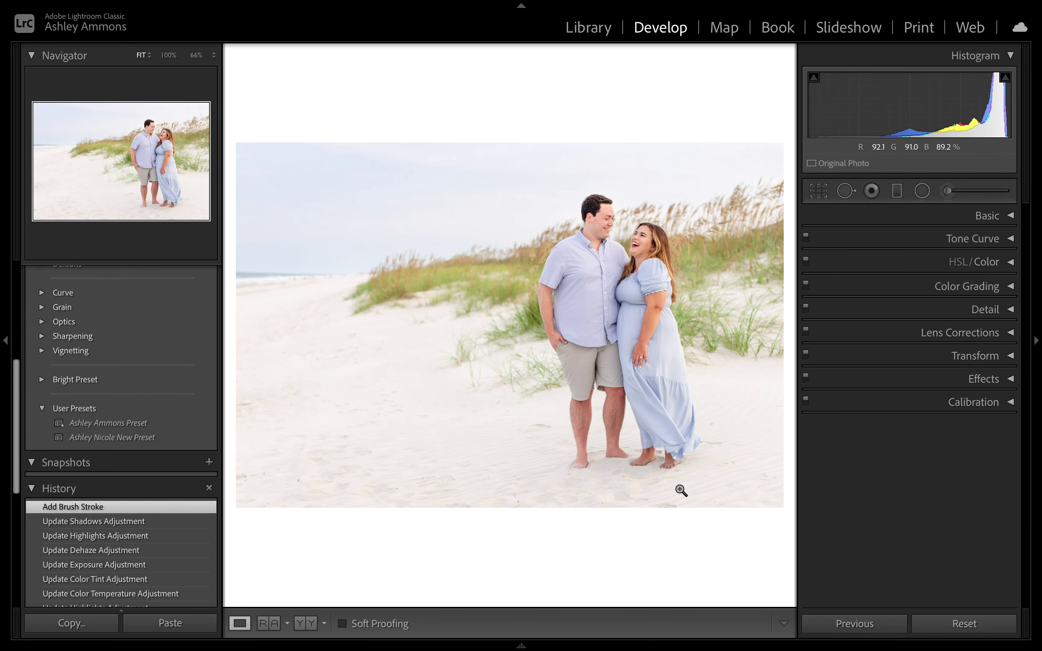
- Compare the couple's edited photo with its before version and open the next photo
key(backslash)
key(backslash)
key(Right)
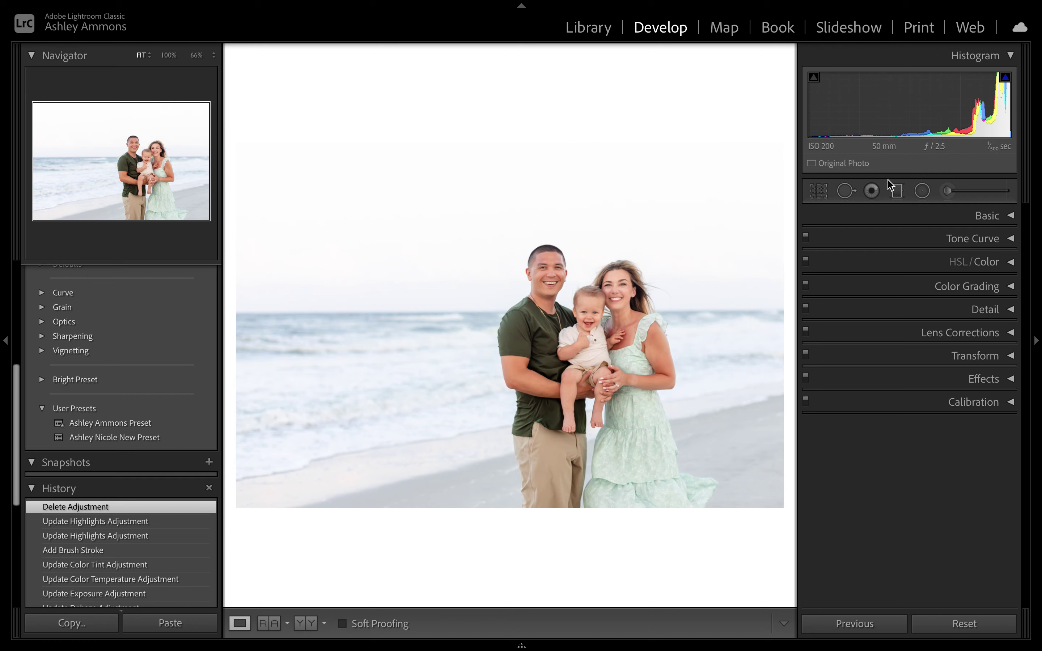
- Draw a nearly level Burn (Darken) graduated filter from above the family's photo down to the beach and hide its mask overlay
click(898, 191)
drag(517, 116, 522, 441)
key(o)
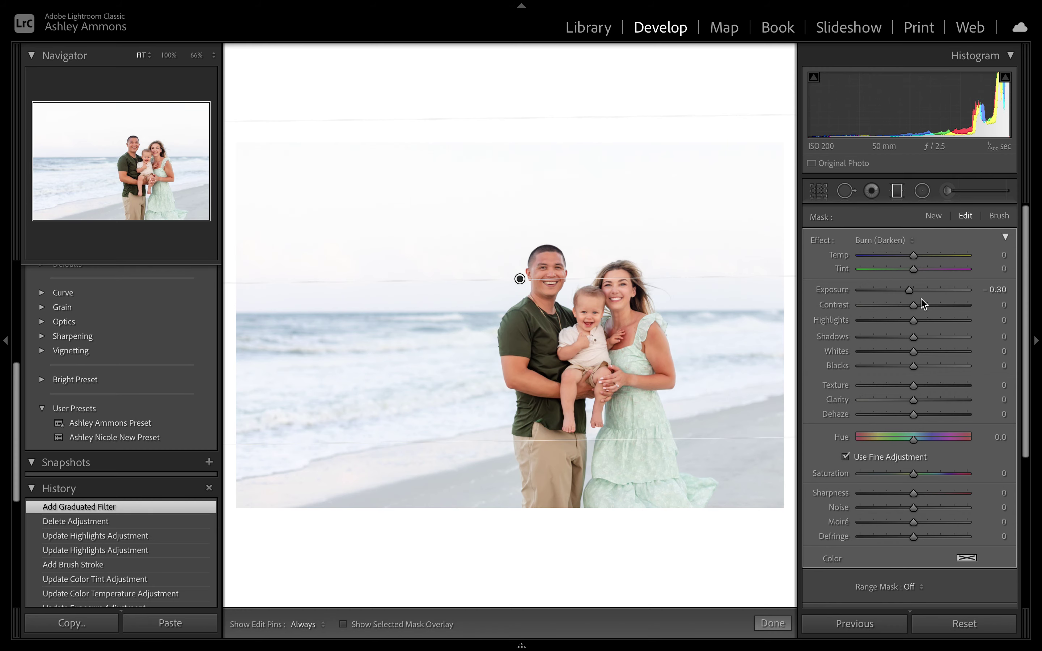
- Set the family photo's sky filter to Dehaze 25, Exposure -0.55 and Highlights -66
drag(919, 414, 921, 417)
key(backslash)
key(backslash)
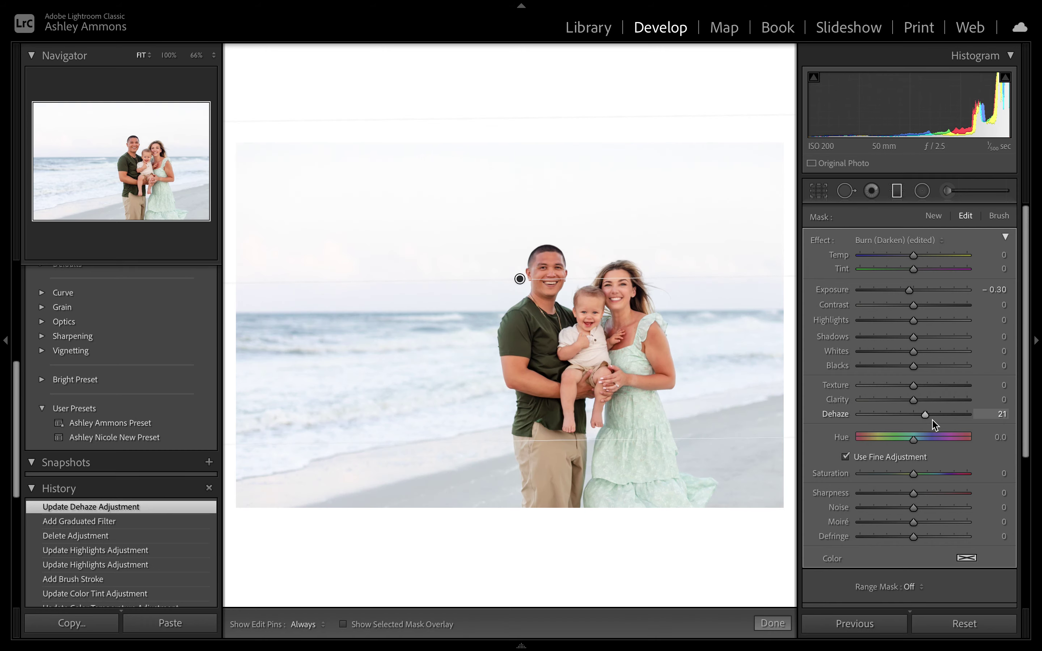
scroll(928, 421, up, 2)
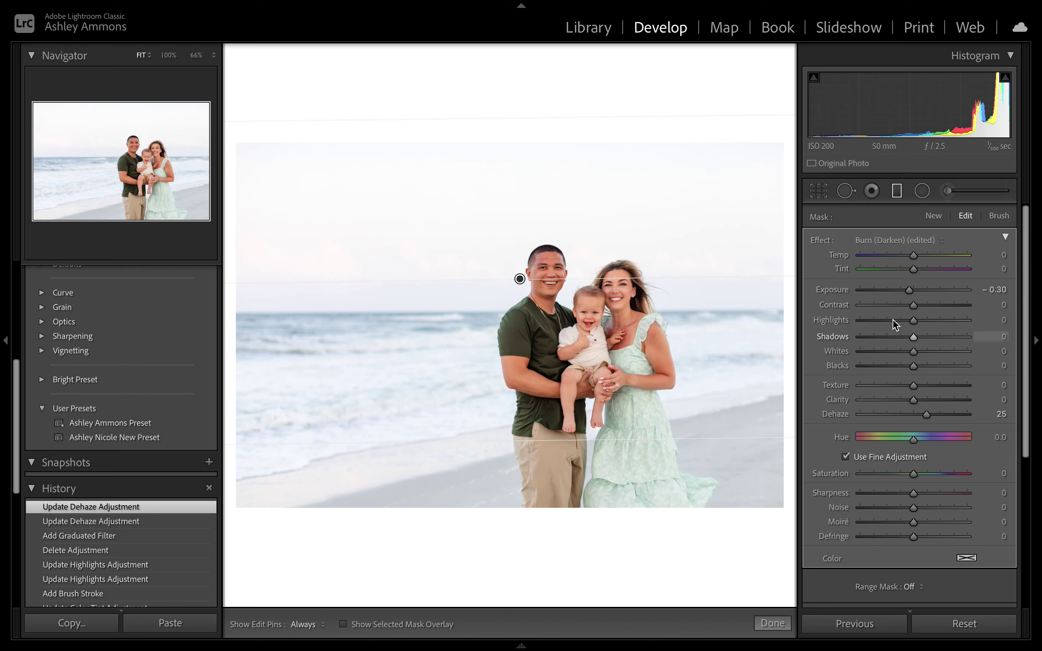
drag(912, 295, 908, 294)
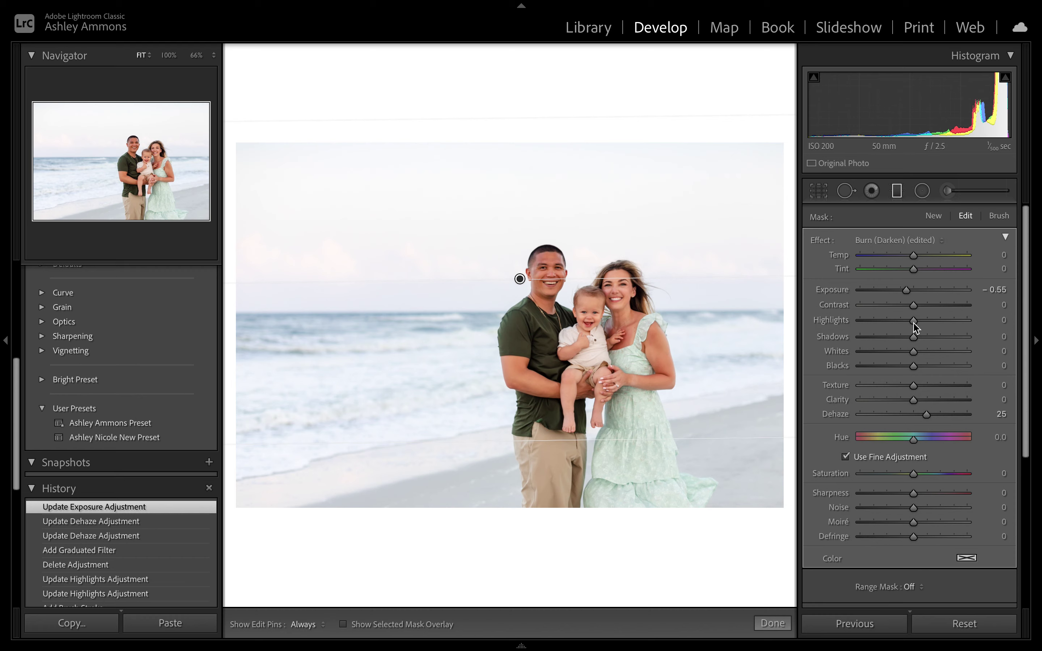
drag(913, 321, 880, 334)
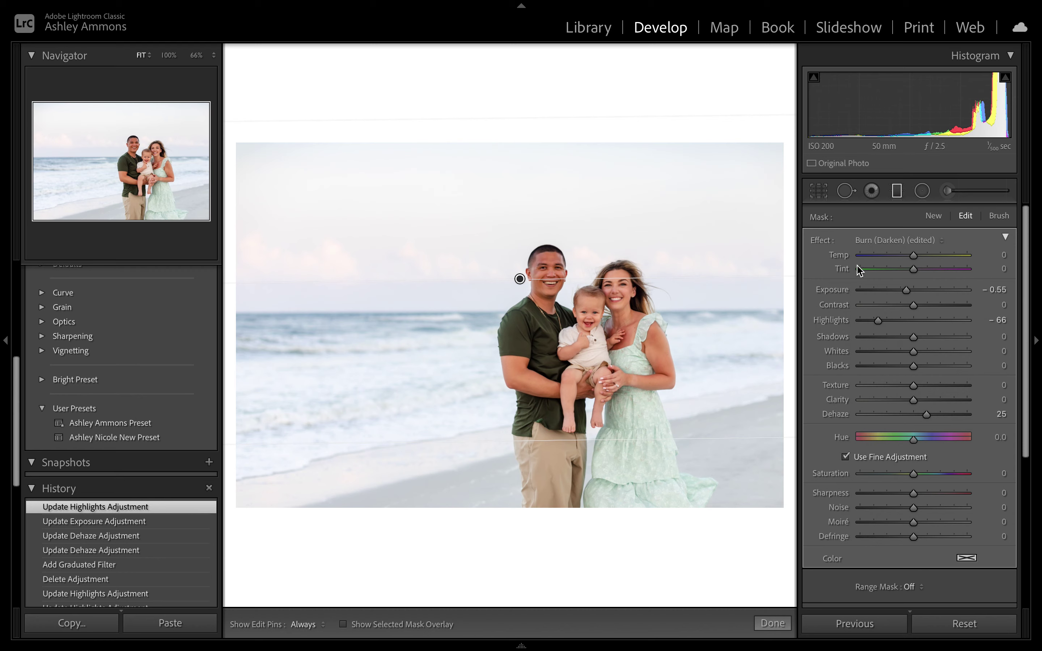
- Set the family photo's sky filter to Temp -3, Tint 13 and Dehaze 28
drag(914, 255, 911, 256)
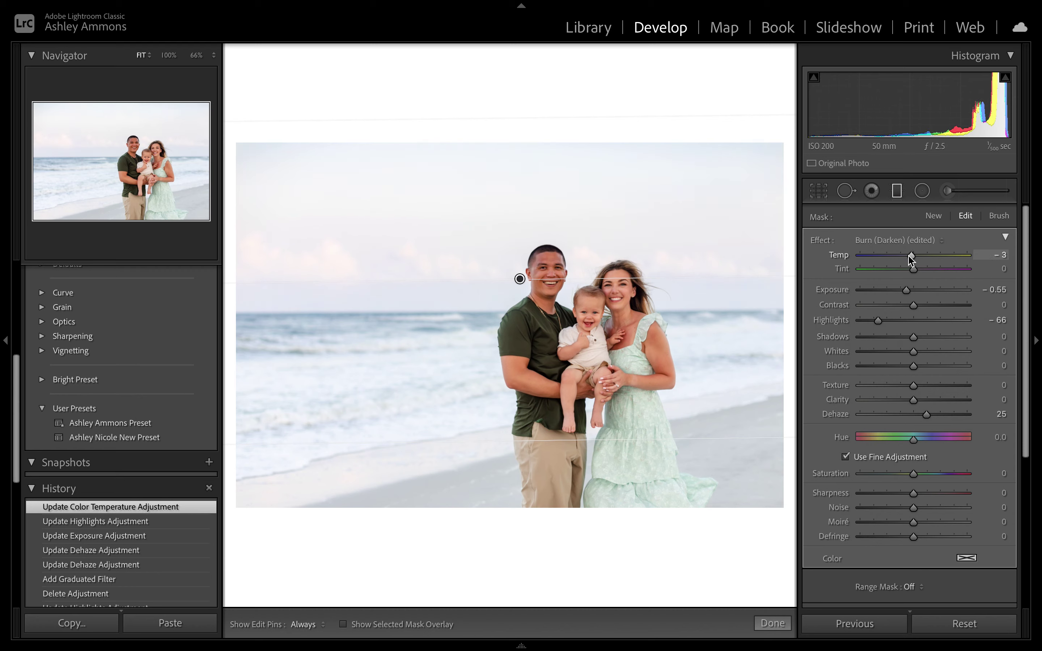
drag(916, 272, 923, 273)
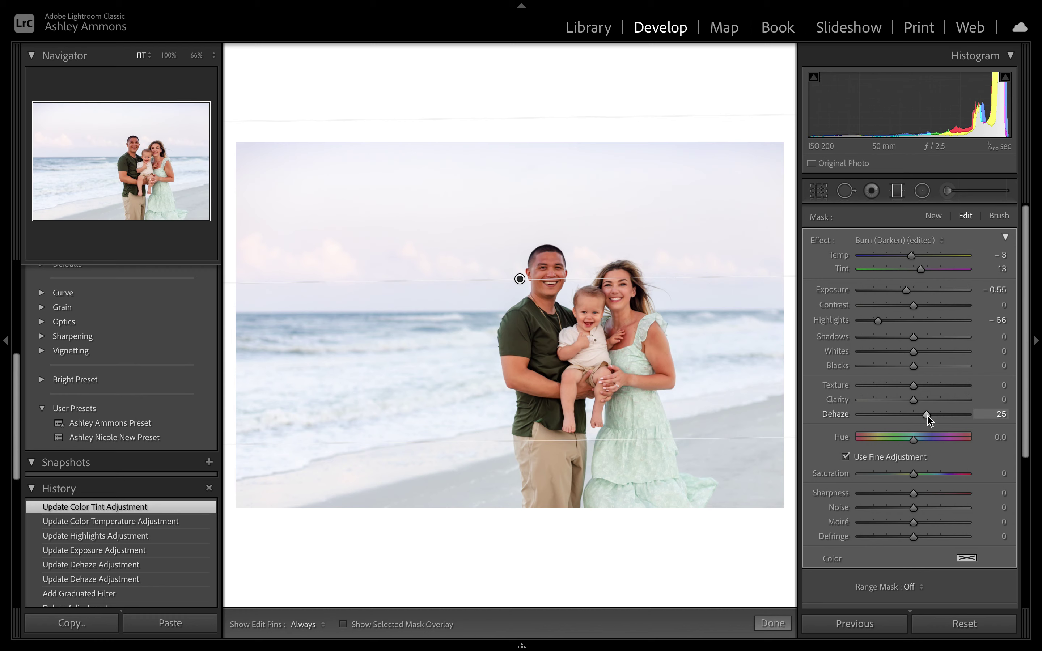
drag(927, 415, 929, 415)
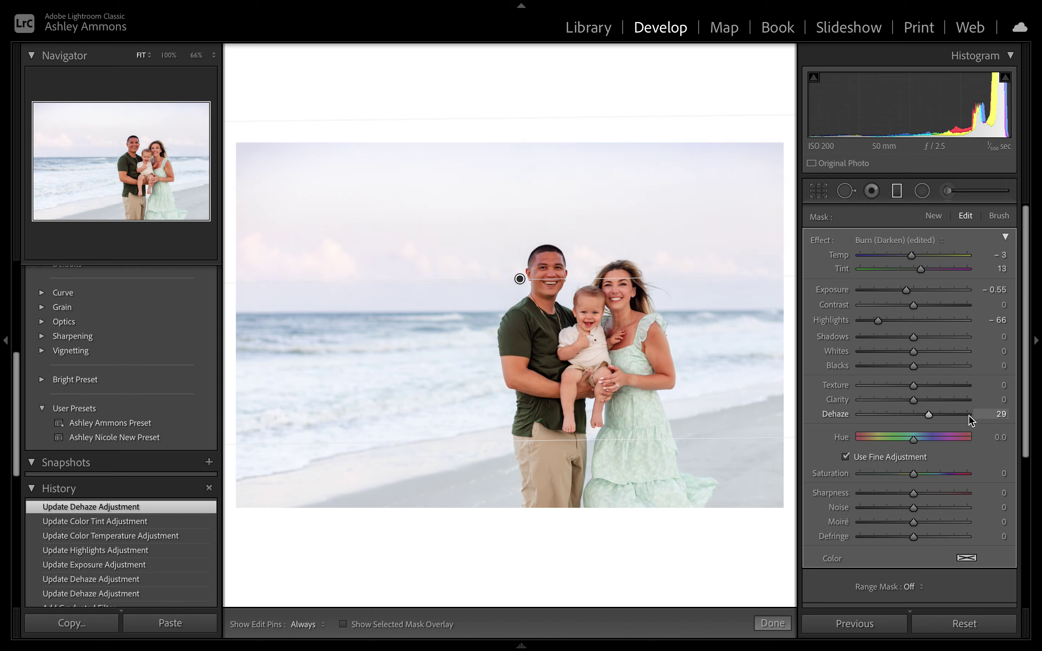
click(991, 414)
key(Down)
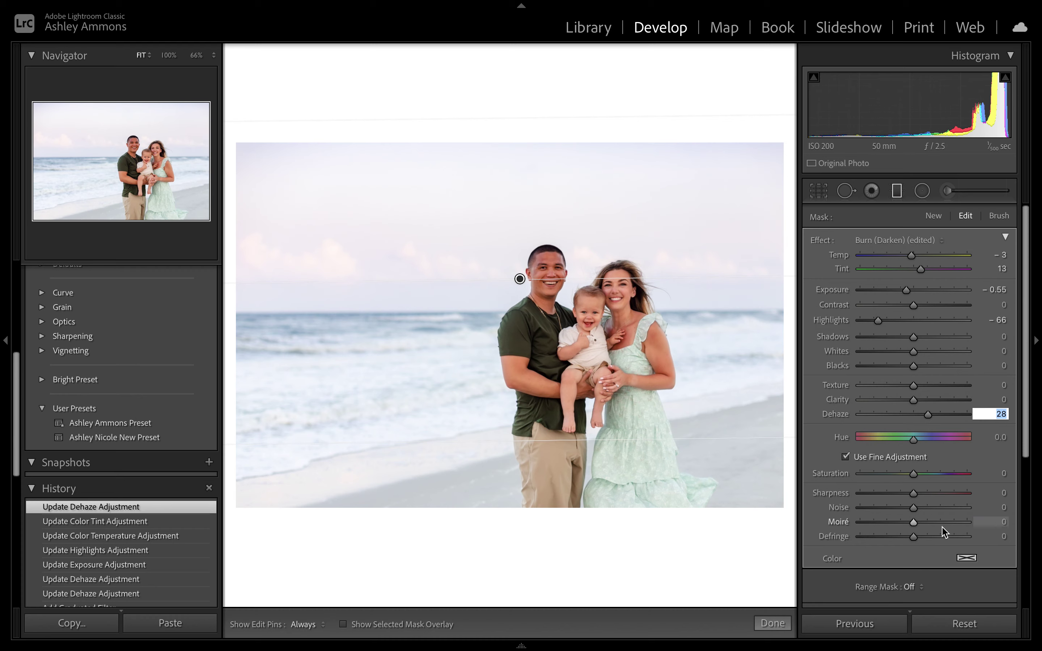
- Erase the filter mask from the water, sand and the family's bodies with a large feathered brush, using the mask overlay
click(999, 216)
scroll(972, 406, down, 2)
click(959, 526)
key(o)
scroll(338, 414, up, 8)
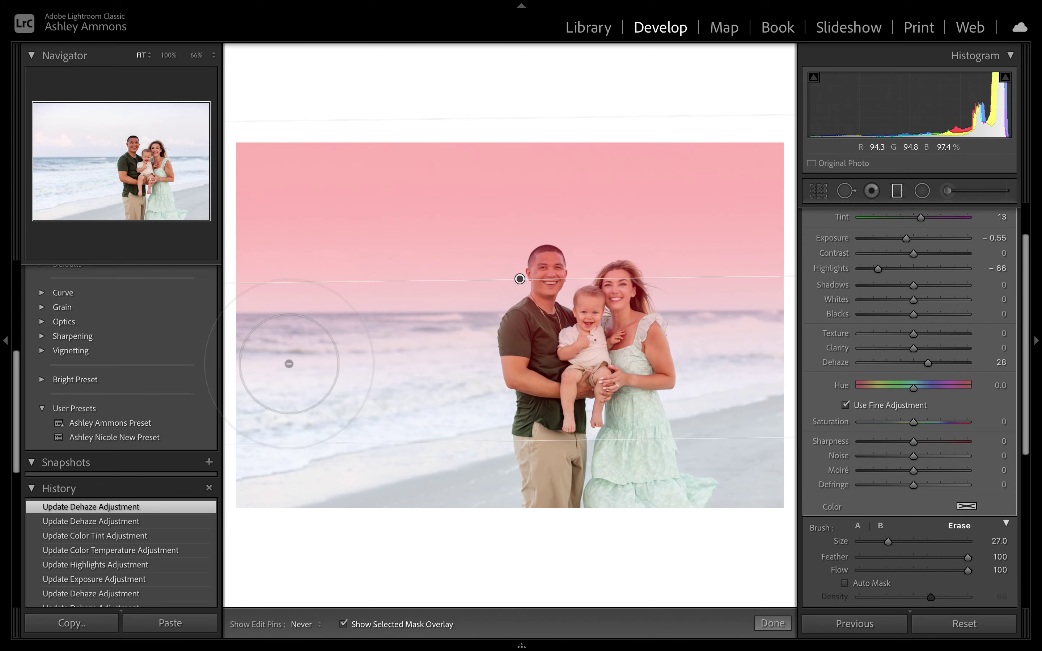
key(h)
drag(521, 345, 569, 362)
key(h)
- Erase the mask from the parents' faces and the remaining water beside them with a size 10 brush, and finish the filter
scroll(571, 366, down, 8)
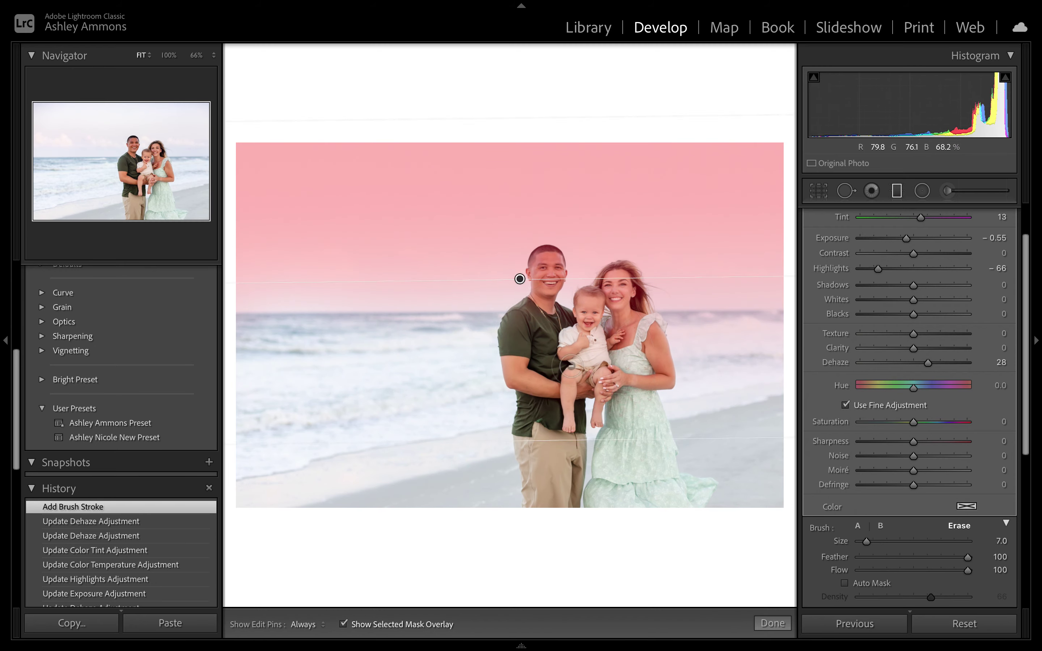
key(h)
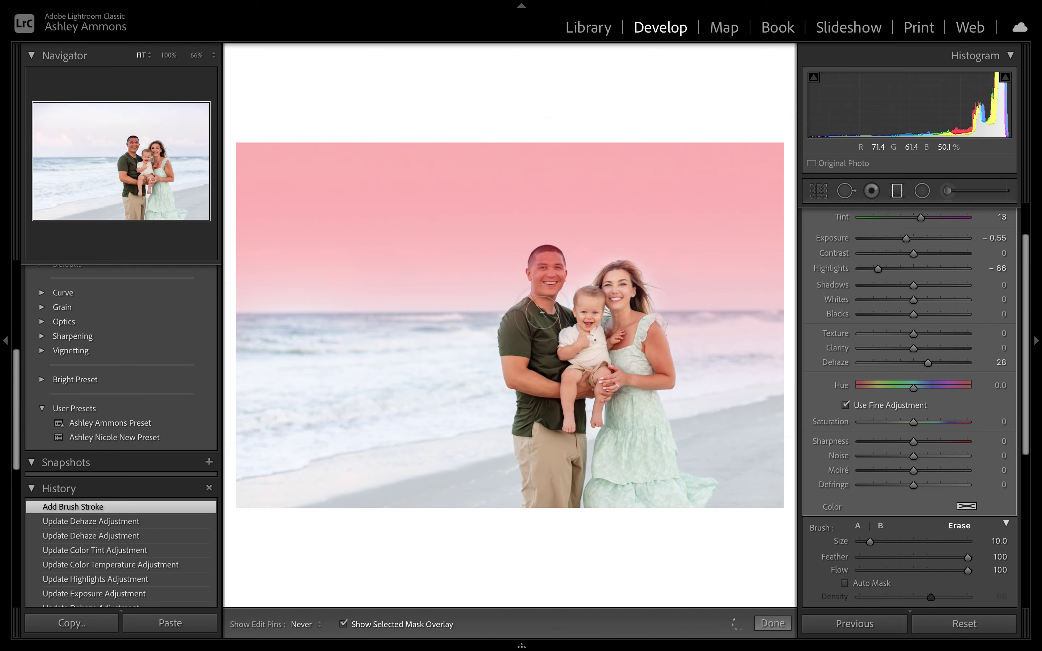
mouse_move(543, 291)
mouse_down()
mouse_move(546, 259)
mouse_move(558, 266)
mouse_move(549, 314)
mouse_up()
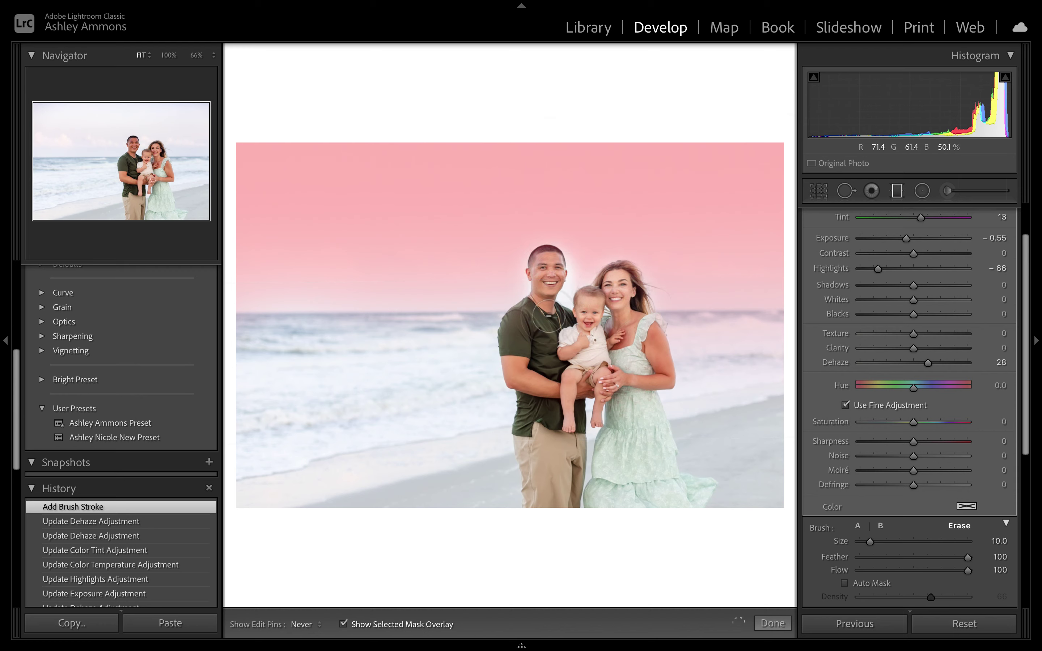
drag(772, 312, 793, 378)
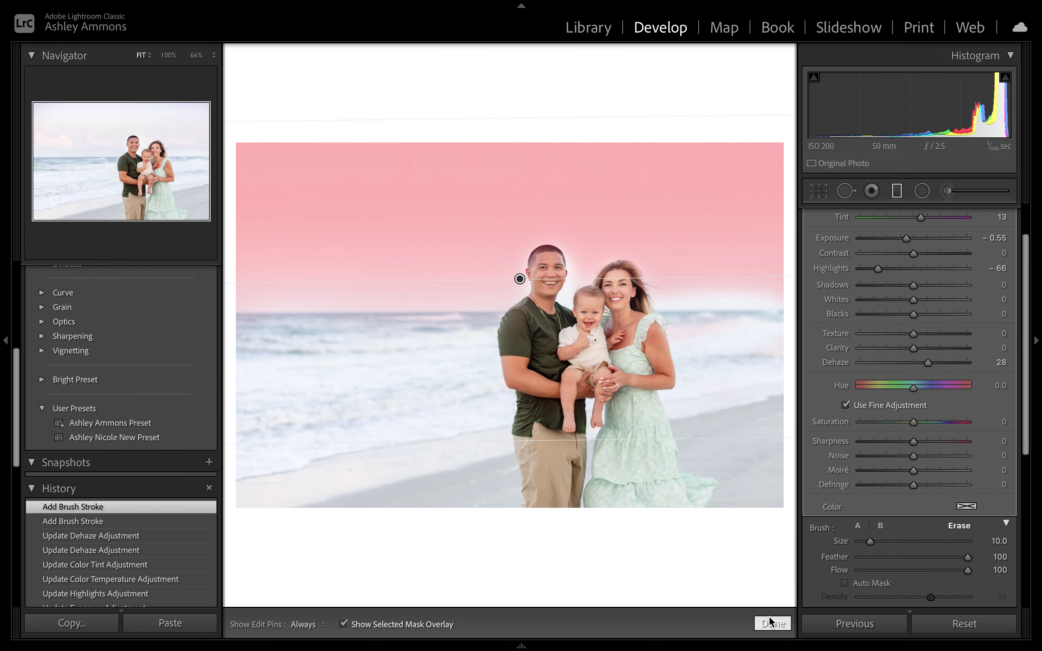
click(772, 623)
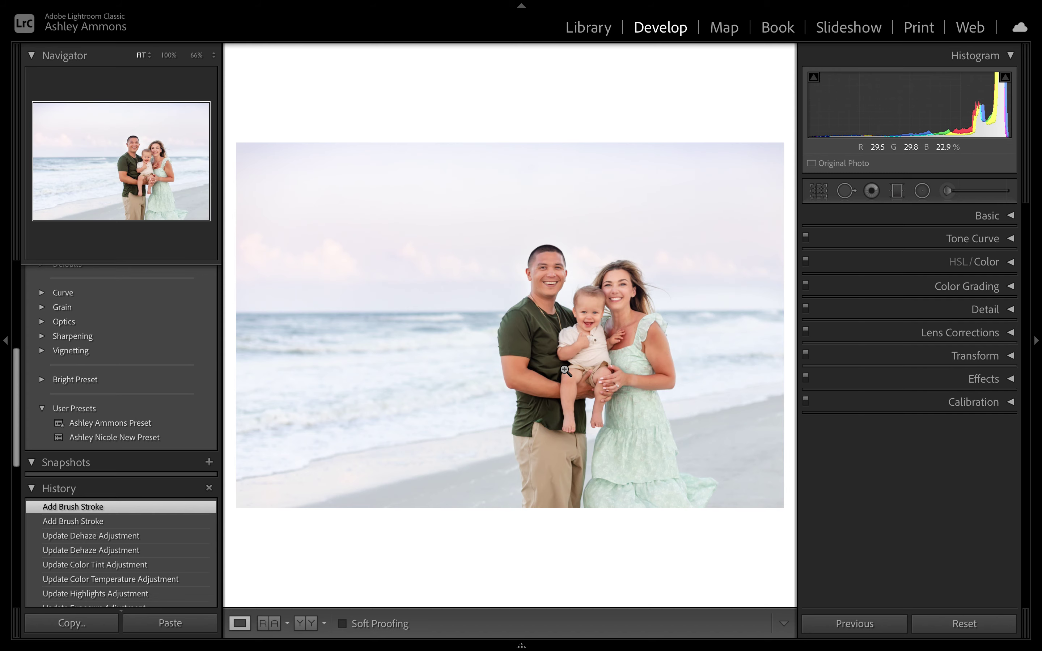
- Compare the family's edited photo with its before version several times
key(backslash)
key(backslash)
key(backslash)
key(backslash)
key(backslash)
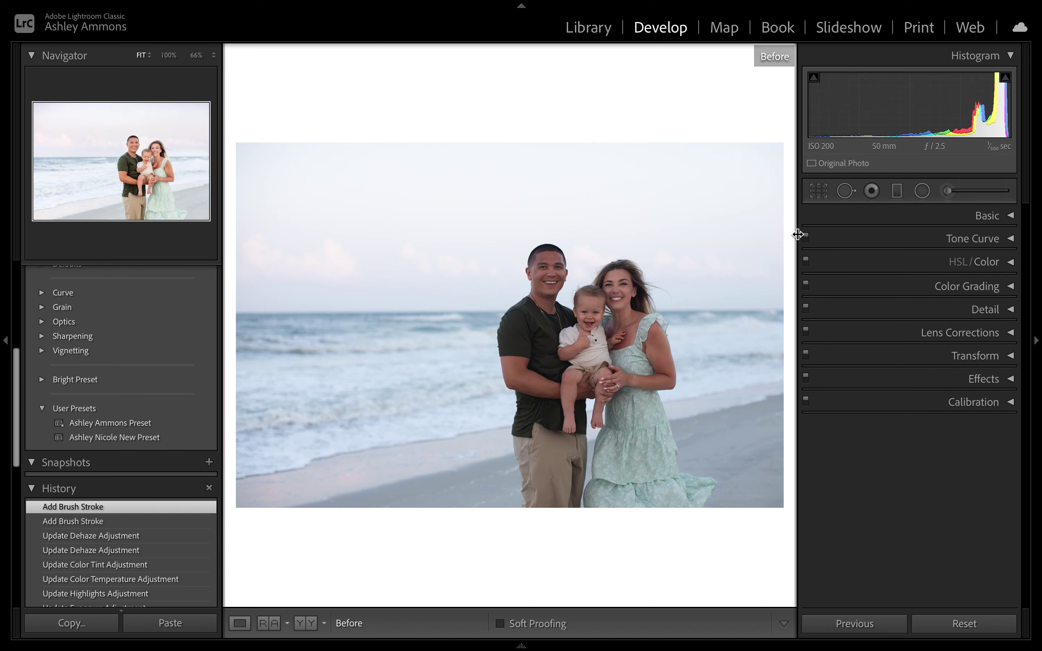
key(backslash)
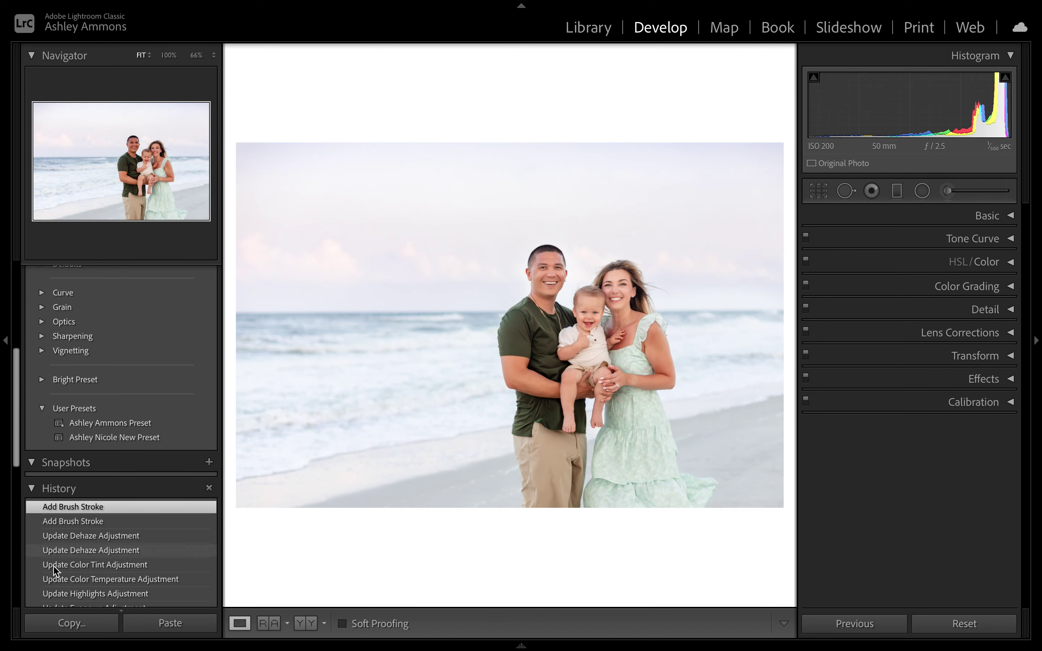
- Compare the family photo's Add Graduated Filter history state with the latest Add Brush Stroke state, ending on the latest
scroll(69, 564, down, 5)
scroll(99, 567, down, 2)
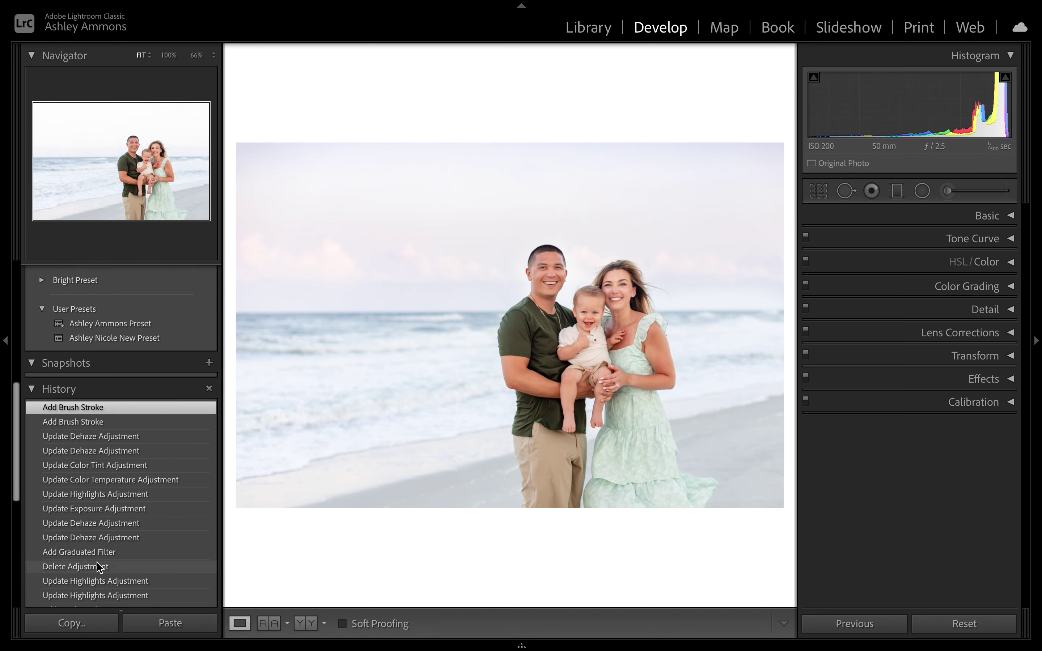
click(109, 552)
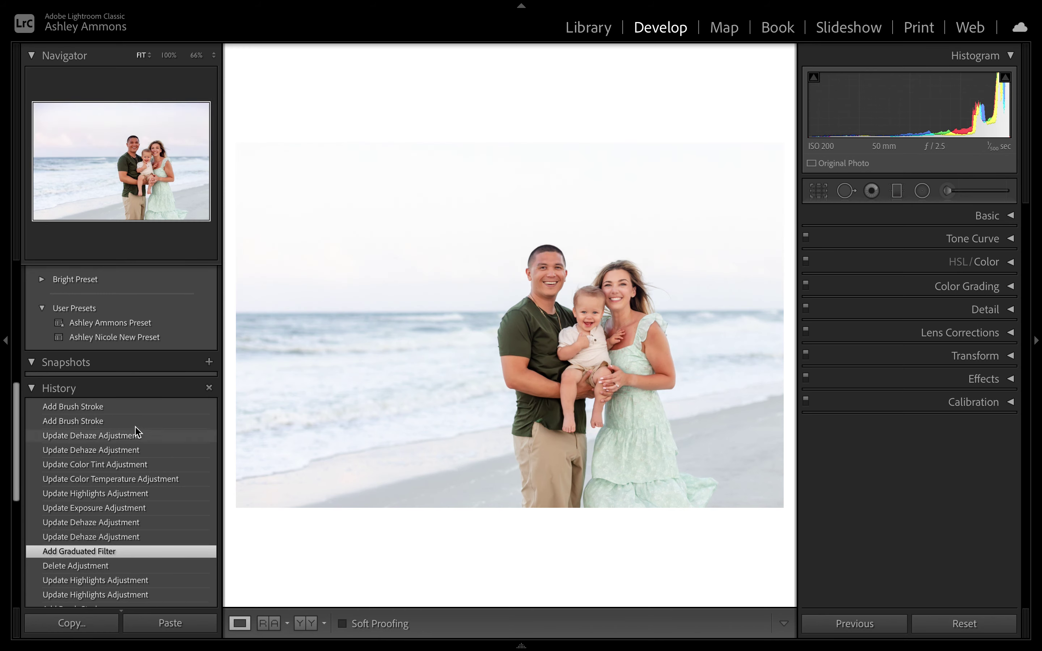
click(133, 407)
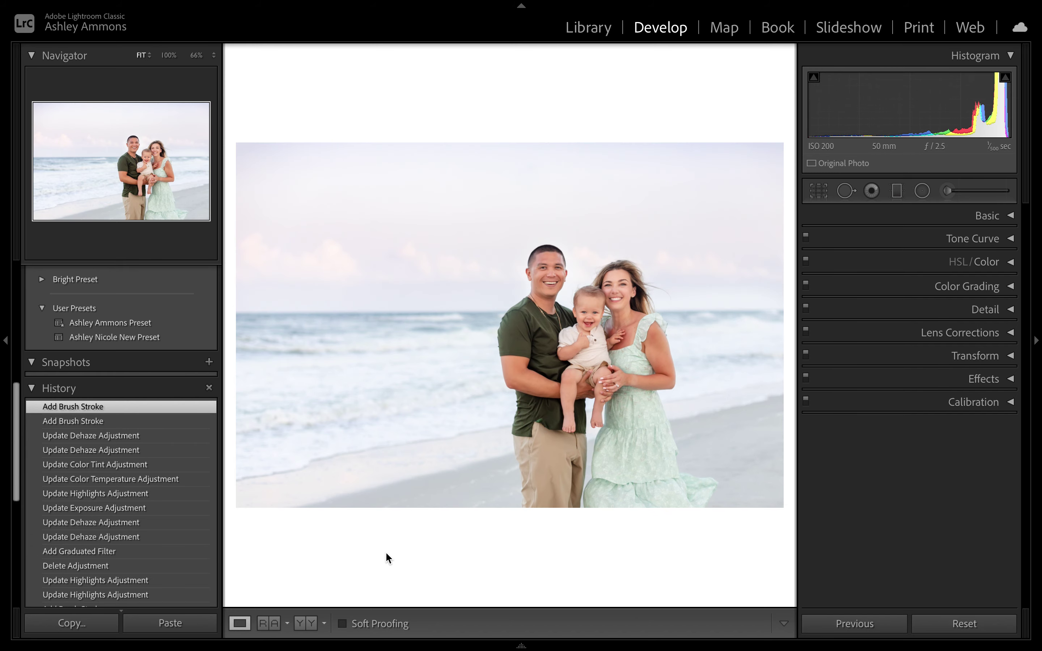
- Open the next photo of the woman standing in the water and compare it with its before version
key(Right)
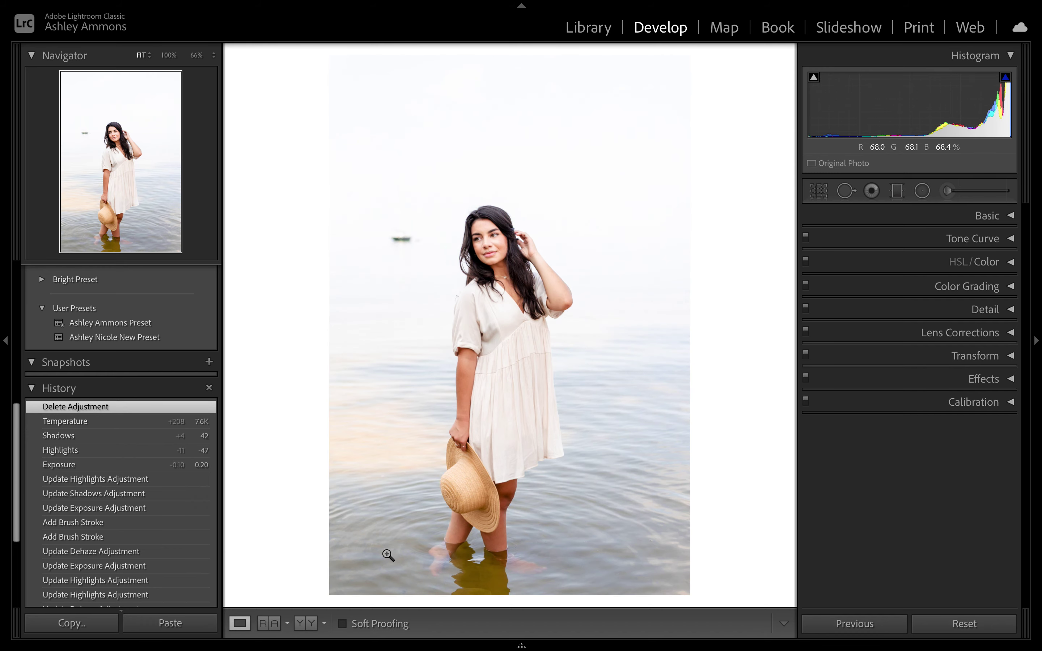
key(backslash)
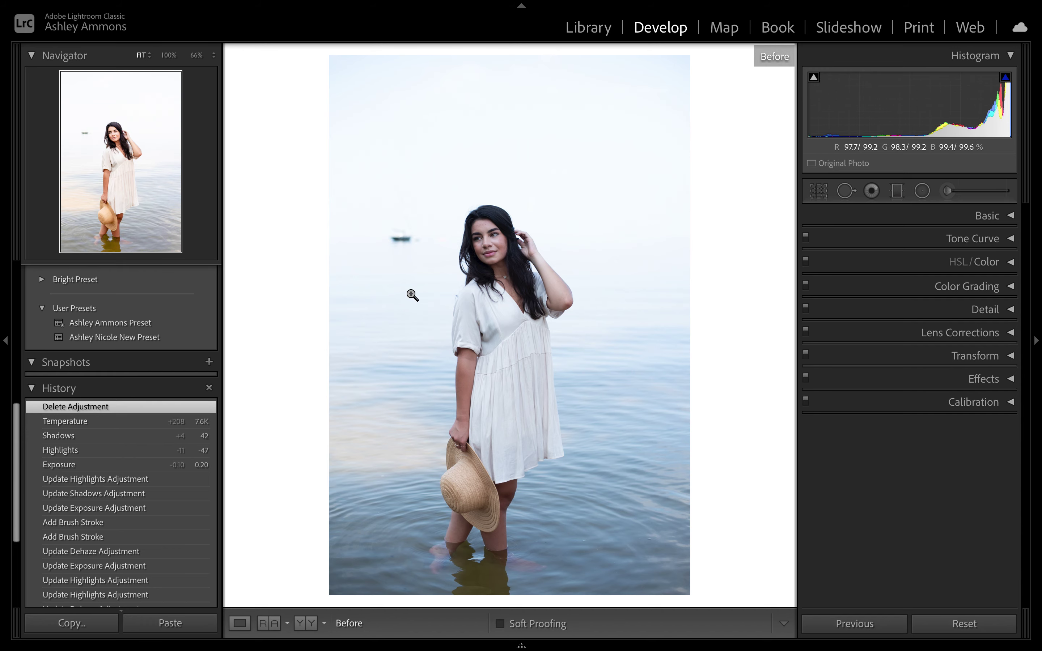
key(backslash)
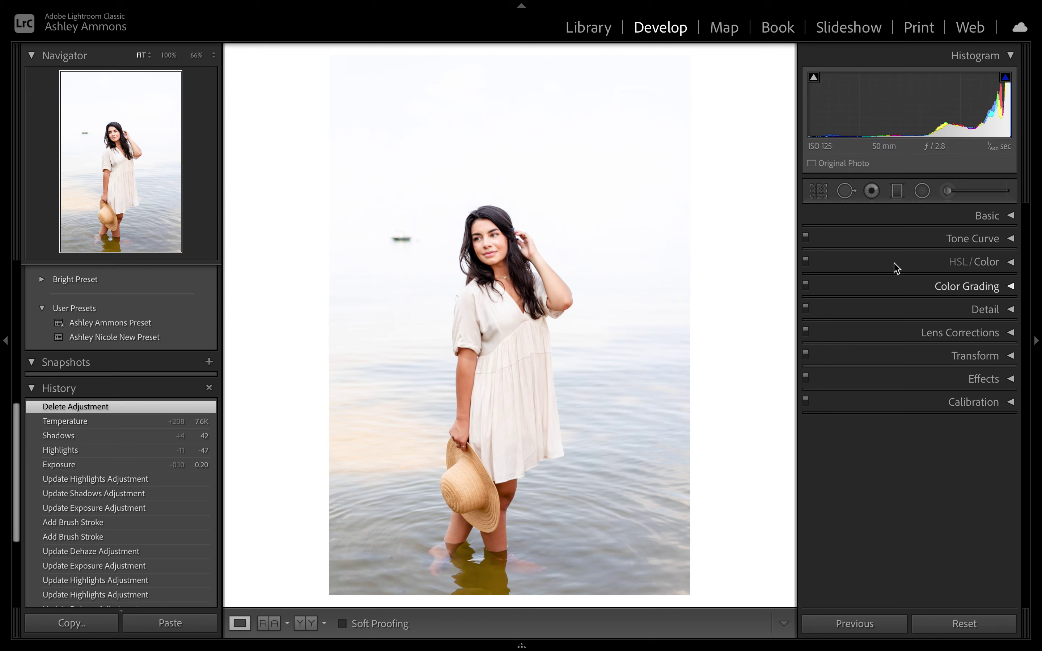
- Draw a slightly tilted Burn (Darken) graduated filter from the photo's top edge to the woman's dress hem and set Dehaze to 20
click(898, 191)
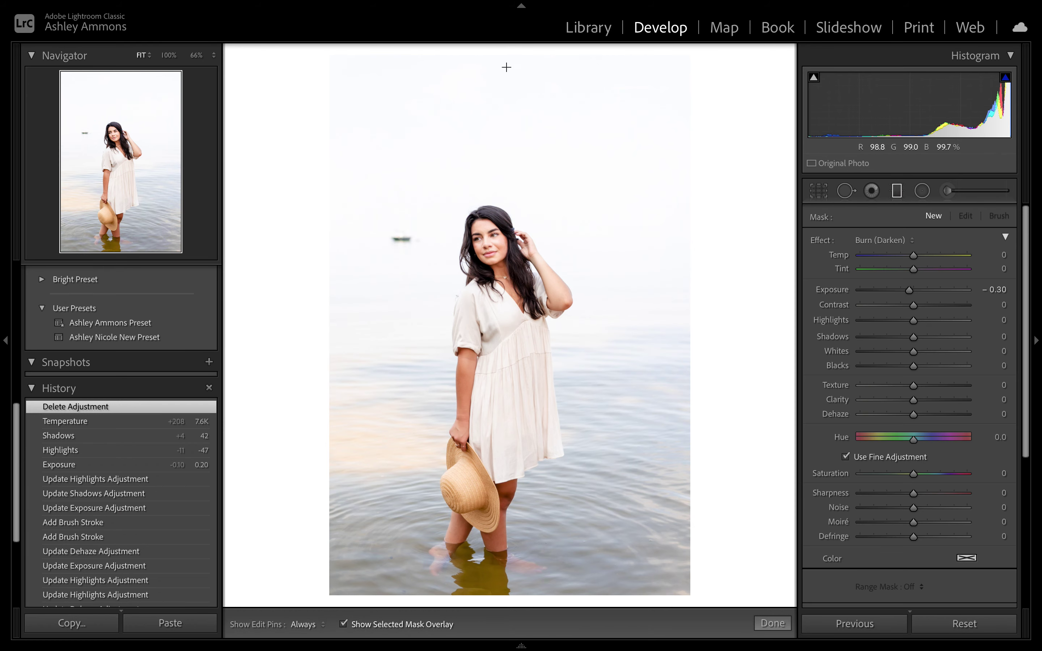
drag(505, 59, 534, 474)
key(o)
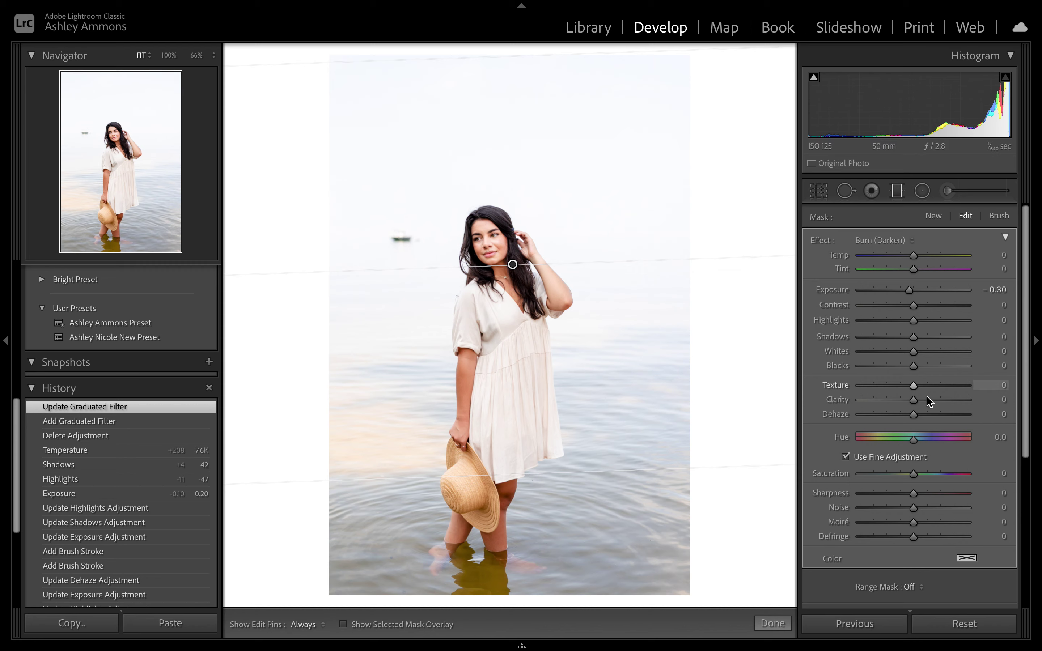
drag(916, 416, 927, 417)
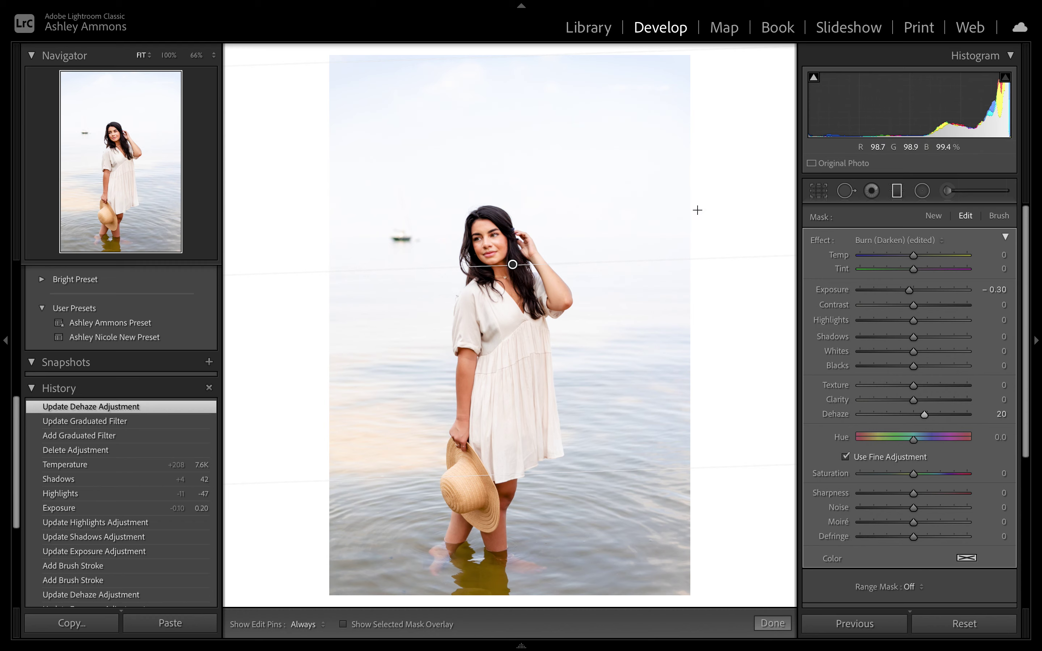
- Set the graduated filter's Exposure to −0.80 and Highlights to −63
drag(912, 292, 904, 292)
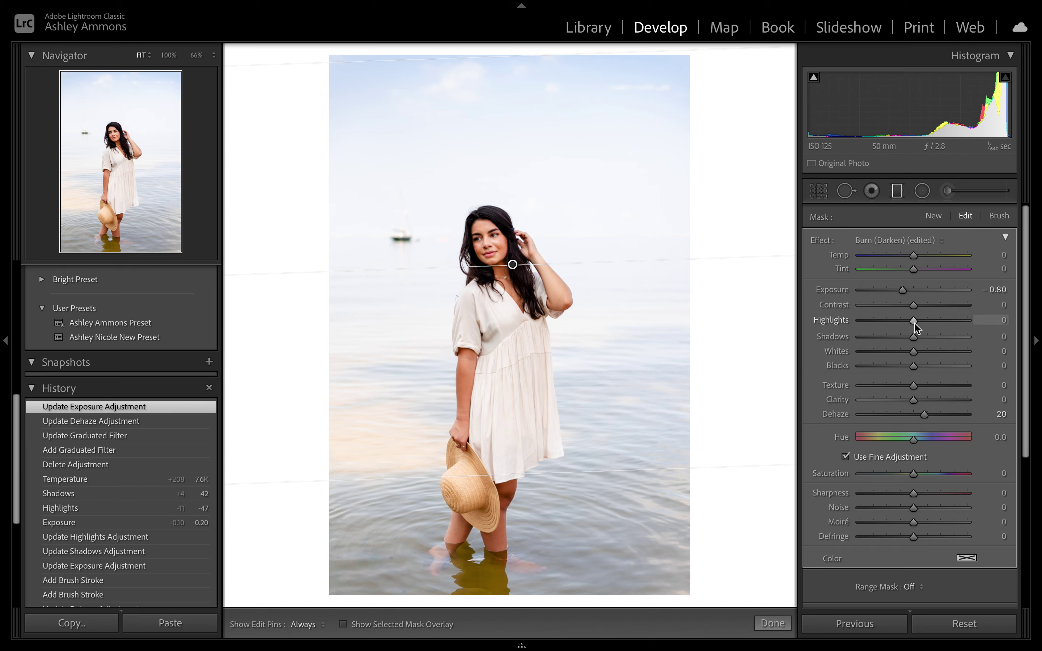
drag(914, 323, 881, 332)
- Examine the sailboat on the horizon at 100%, undo the accidental second graduated filter, and return to the full photo
click(169, 55)
drag(340, 196, 569, 327)
key(ctrl+z)
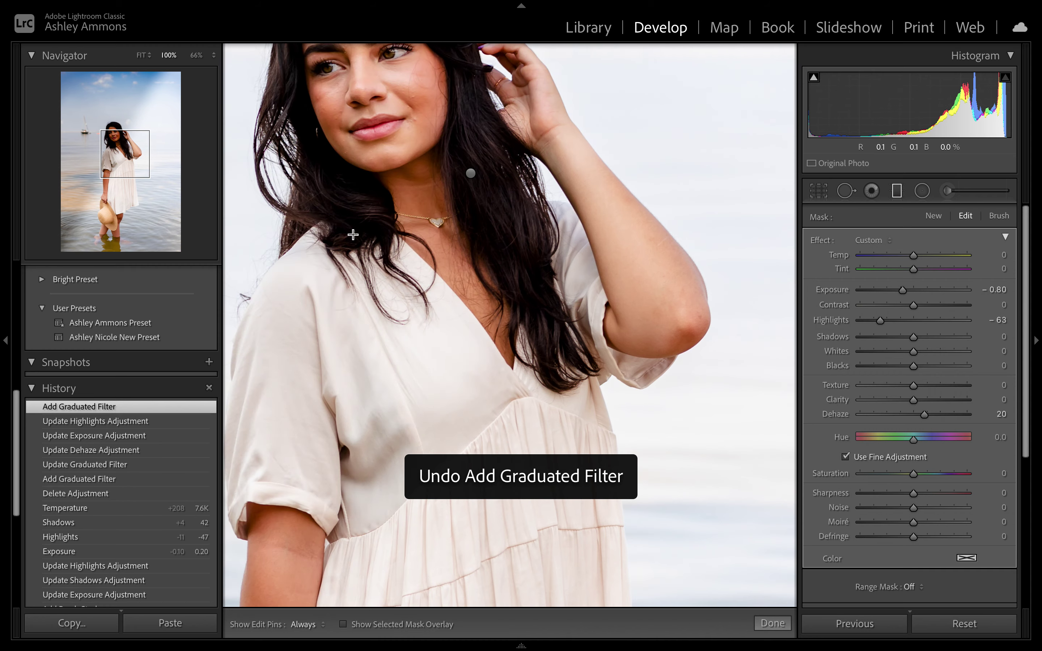
click(98, 138)
drag(98, 138, 91, 133)
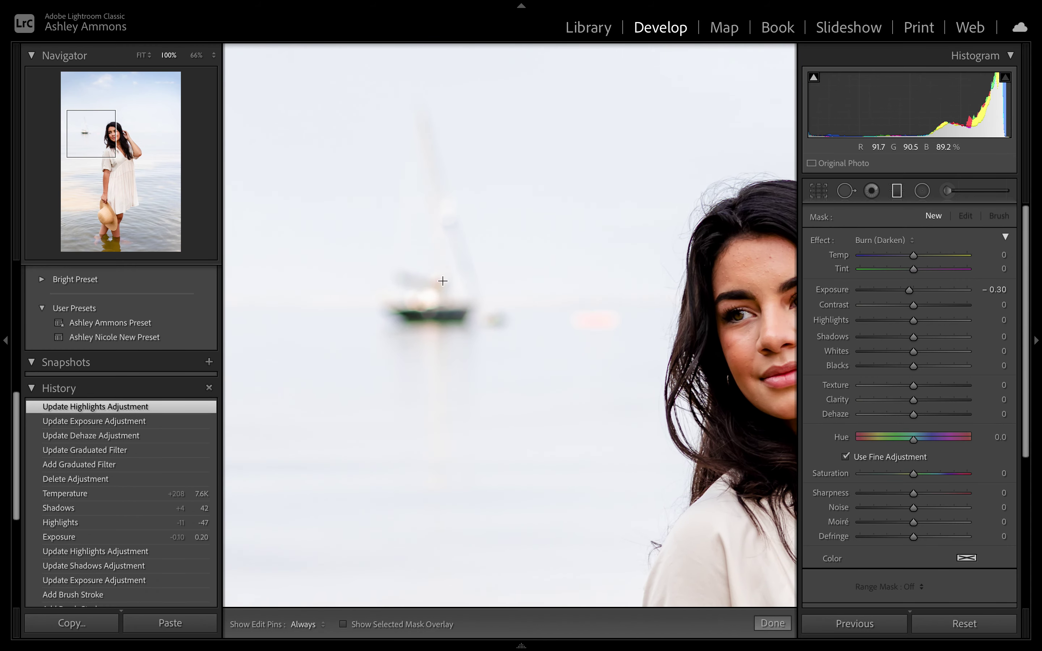
click(139, 59)
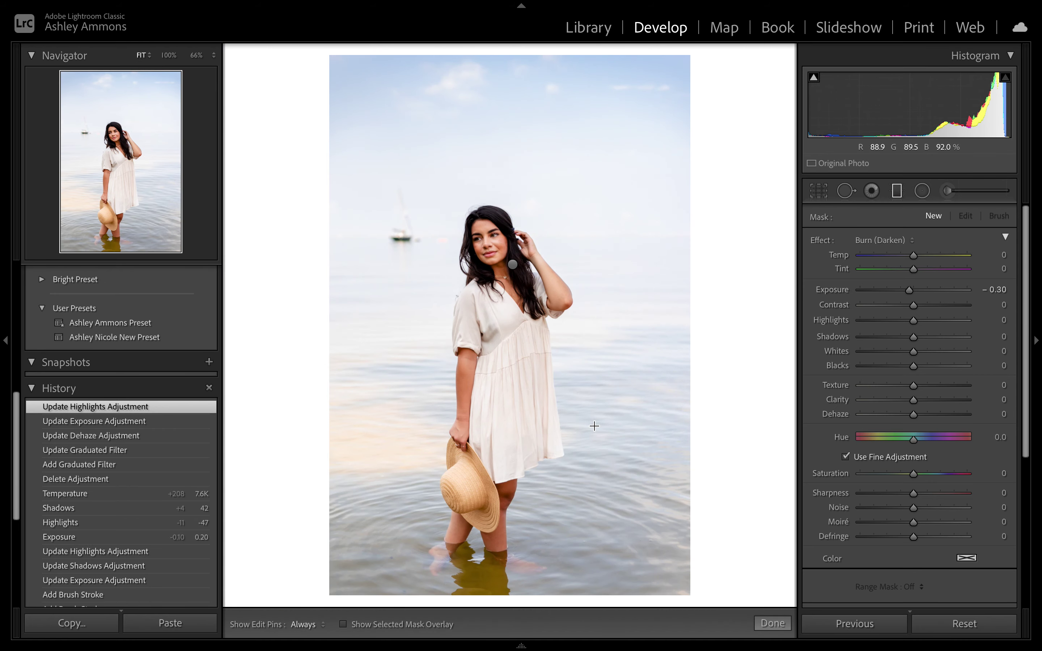
- Reselect the existing graduated filter and set its Shadows to 30, Temp to 8 and Tint to 18
click(899, 192)
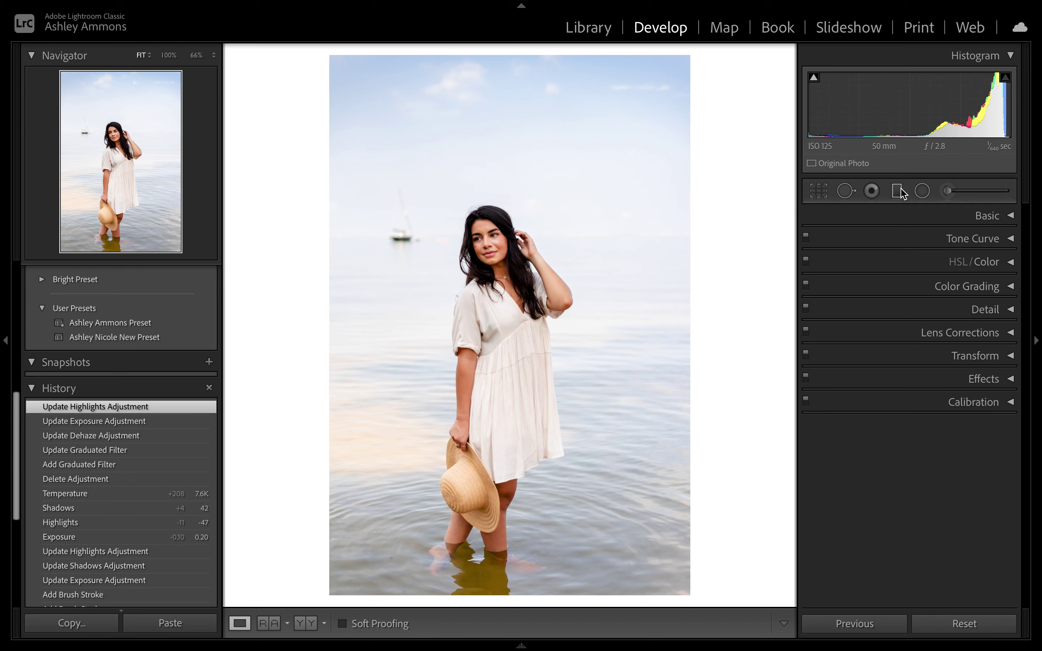
click(899, 192)
click(512, 264)
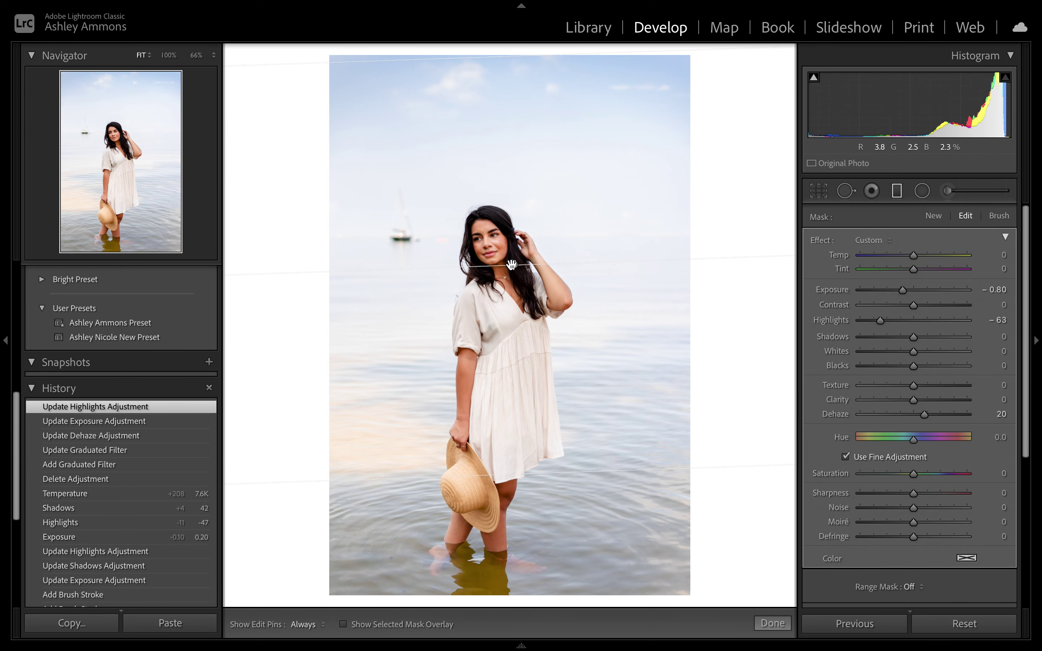
drag(913, 338, 928, 344)
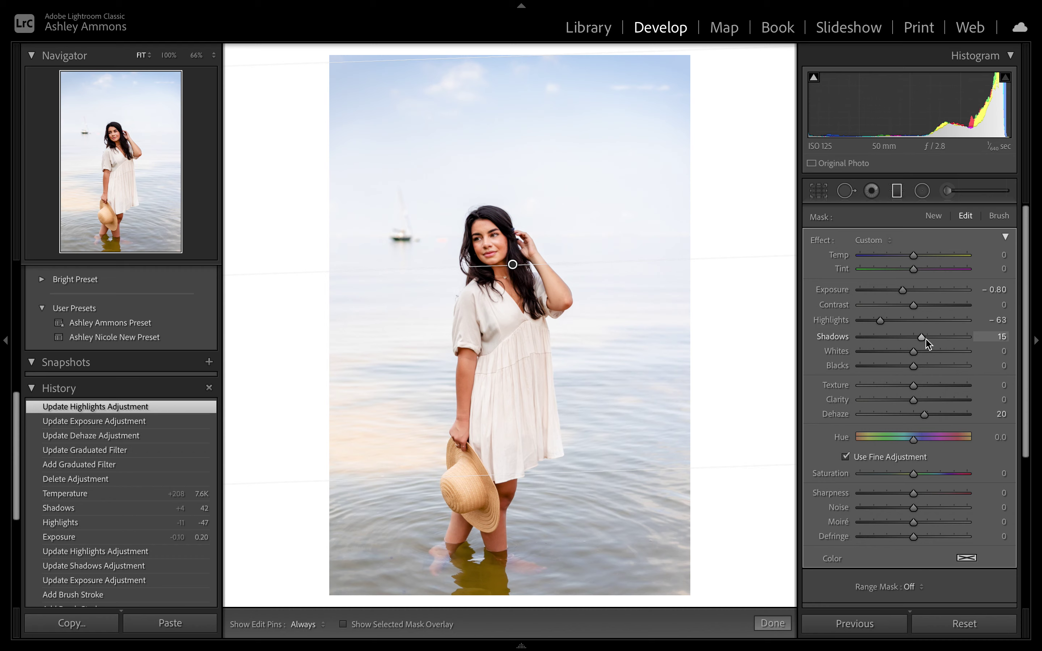
drag(926, 340, 934, 340)
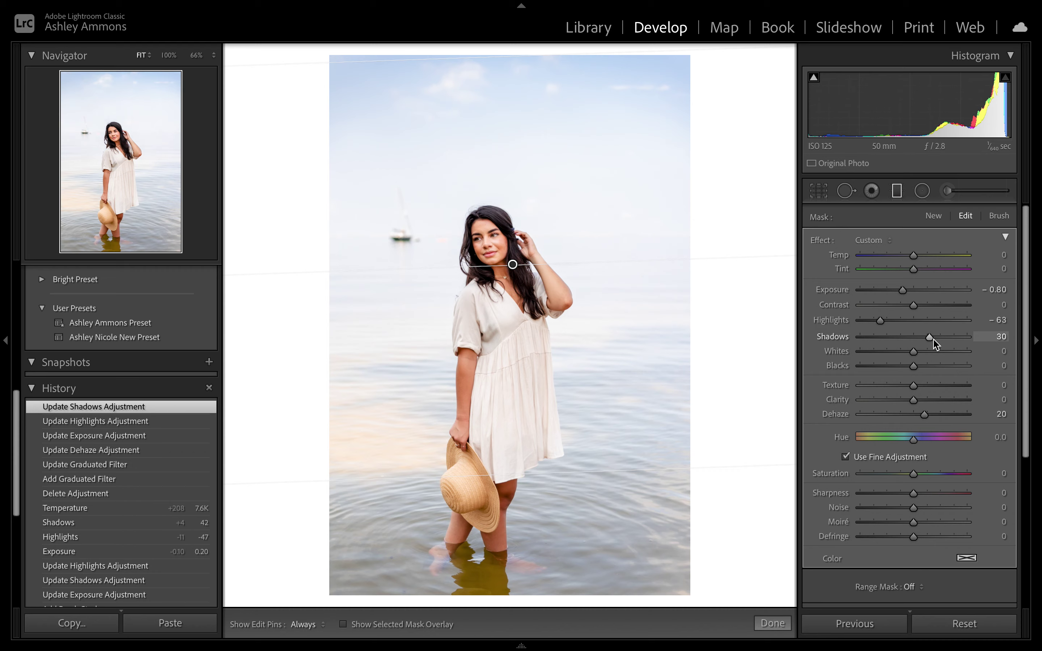
mouse_move(913, 270)
mouse_down()
mouse_move(926, 272)
mouse_move(908, 258)
mouse_move(945, 262)
mouse_move(917, 264)
mouse_up()
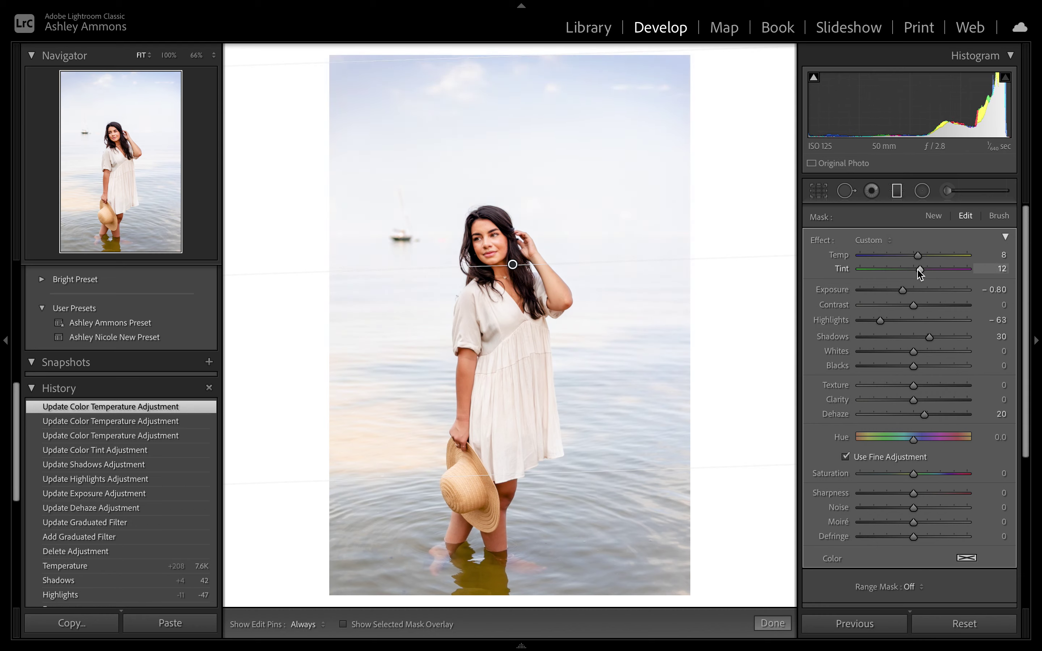
drag(926, 271, 925, 271)
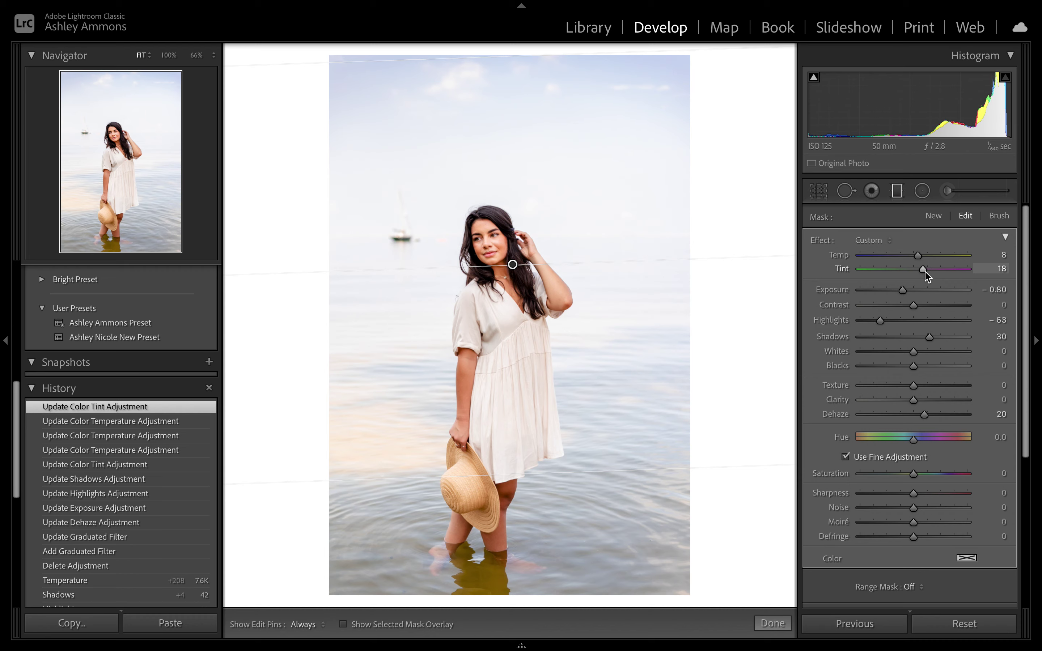
- Erase the graduated filter from the woman's hair, skin and dress with a size 10 brush, using the mask overlay as a guide
click(999, 216)
scroll(943, 394, down, 3)
click(960, 507)
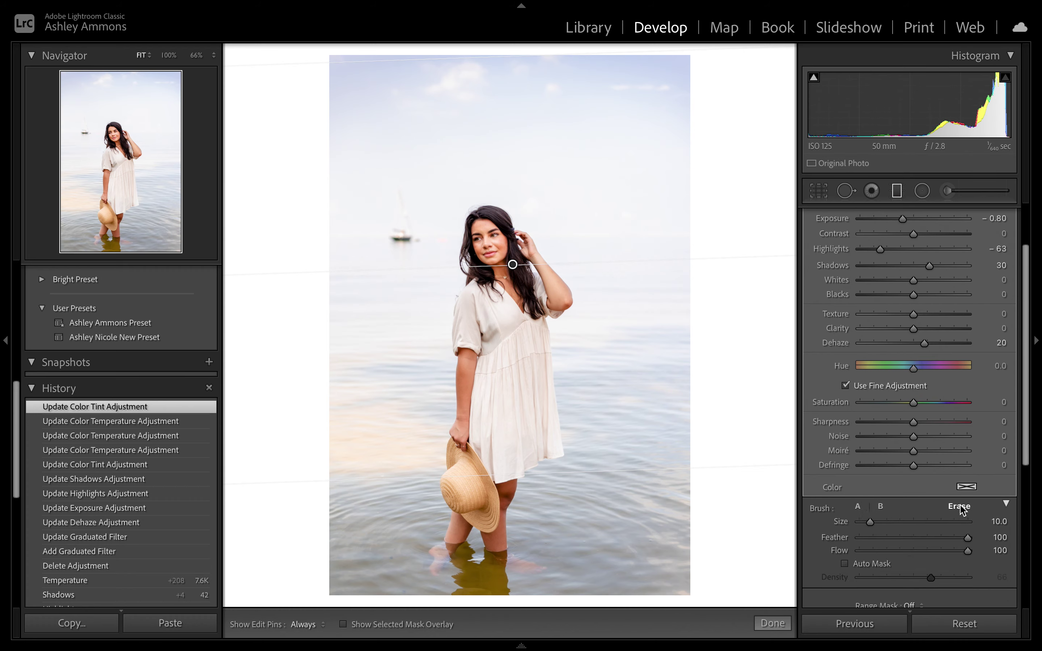
key(o)
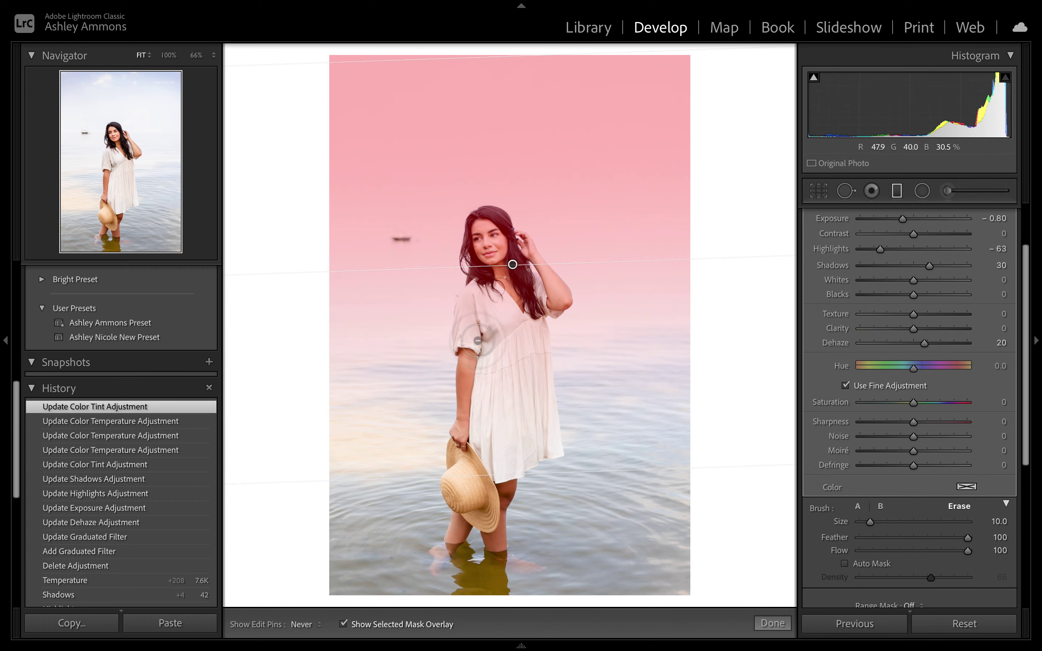
key(h)
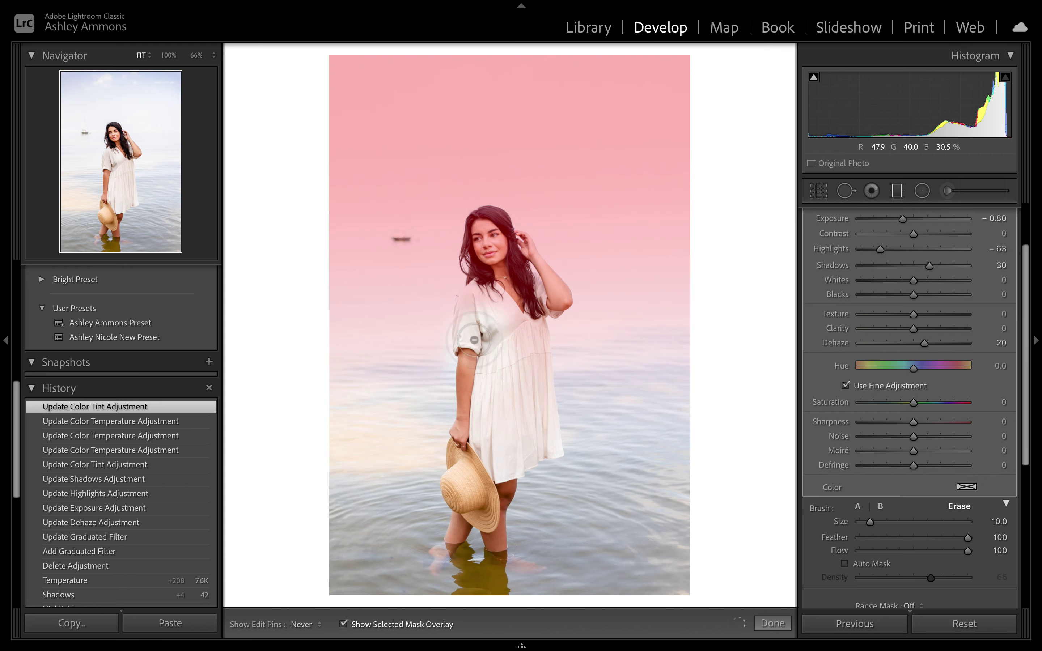
mouse_move(512, 324)
mouse_down()
mouse_move(478, 248)
mouse_move(479, 221)
mouse_move(496, 220)
mouse_move(556, 294)
mouse_up()
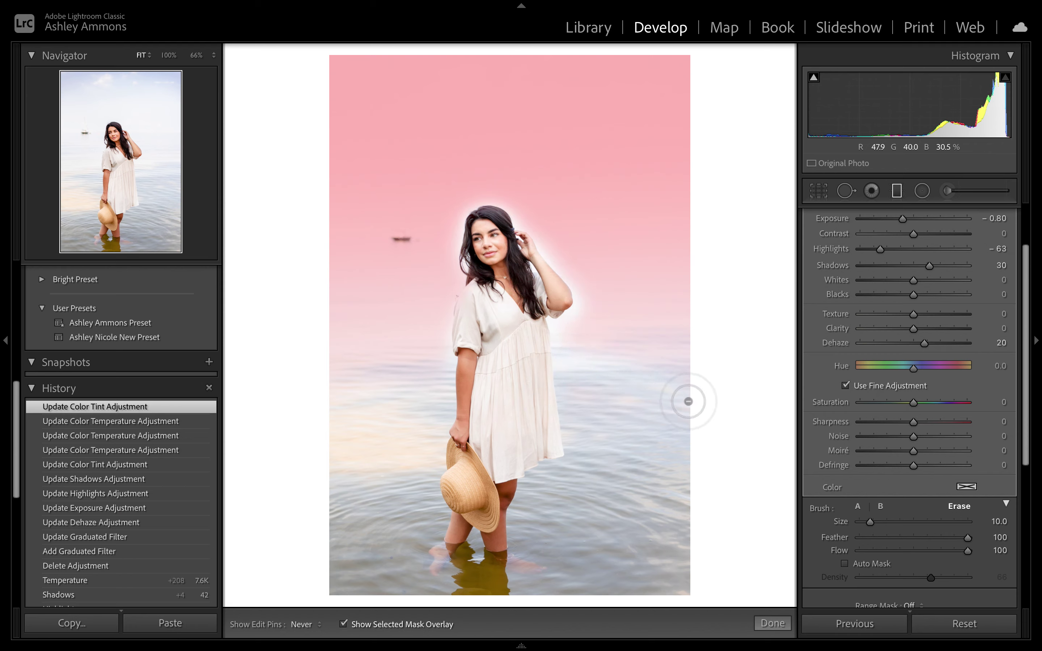
click(475, 468)
click(773, 624)
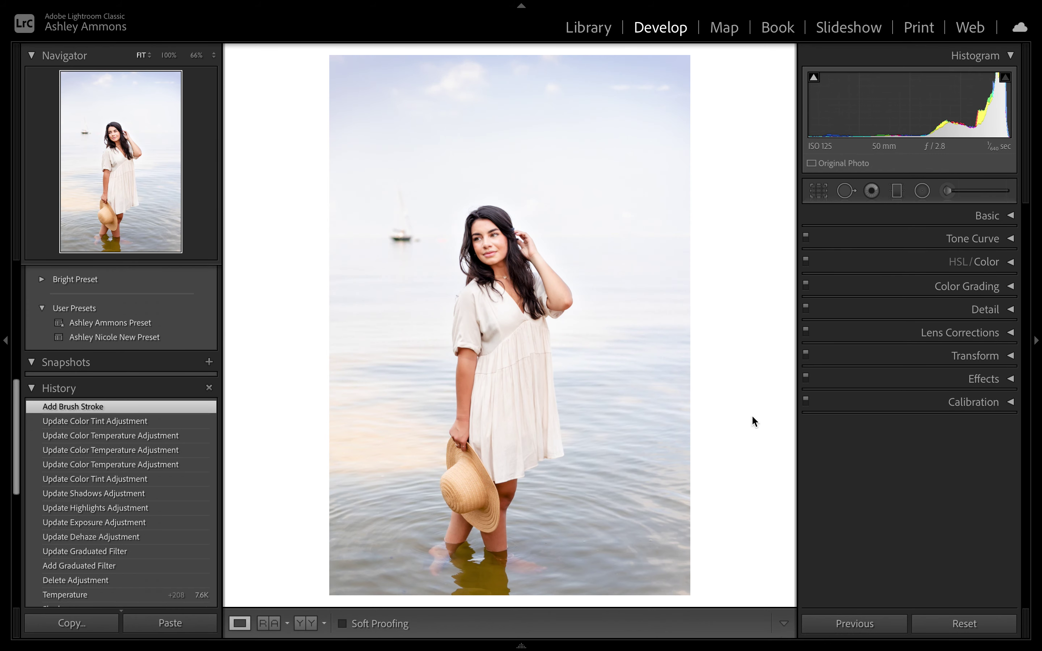
- Compare the edited photo of the woman in the water with its before version
key(backslash)
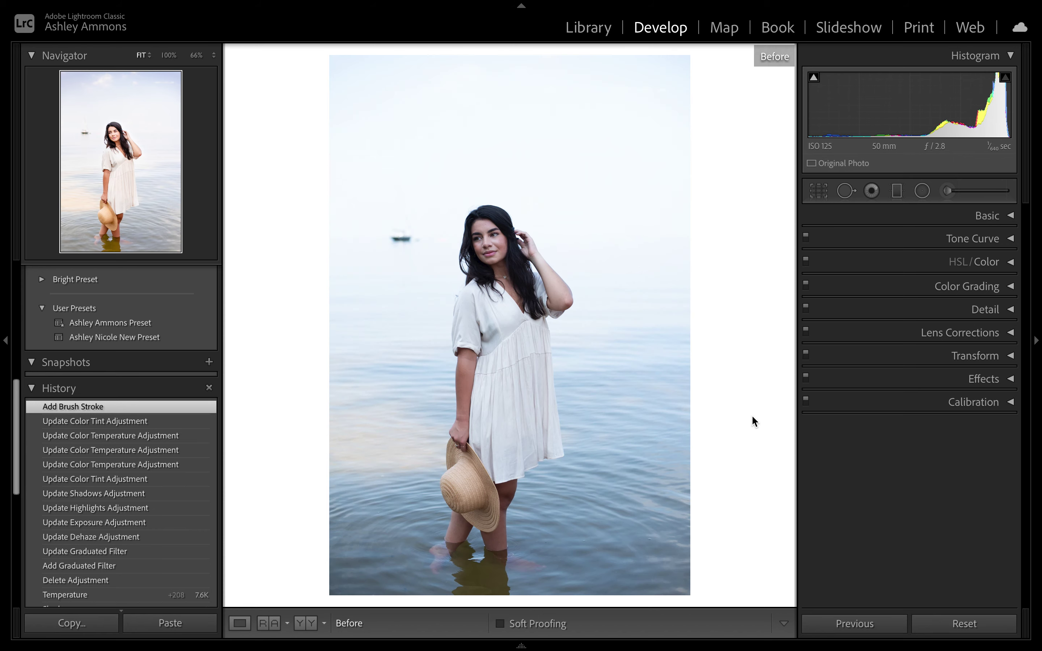
key(backslash)
key(backslash)
key(backslash)
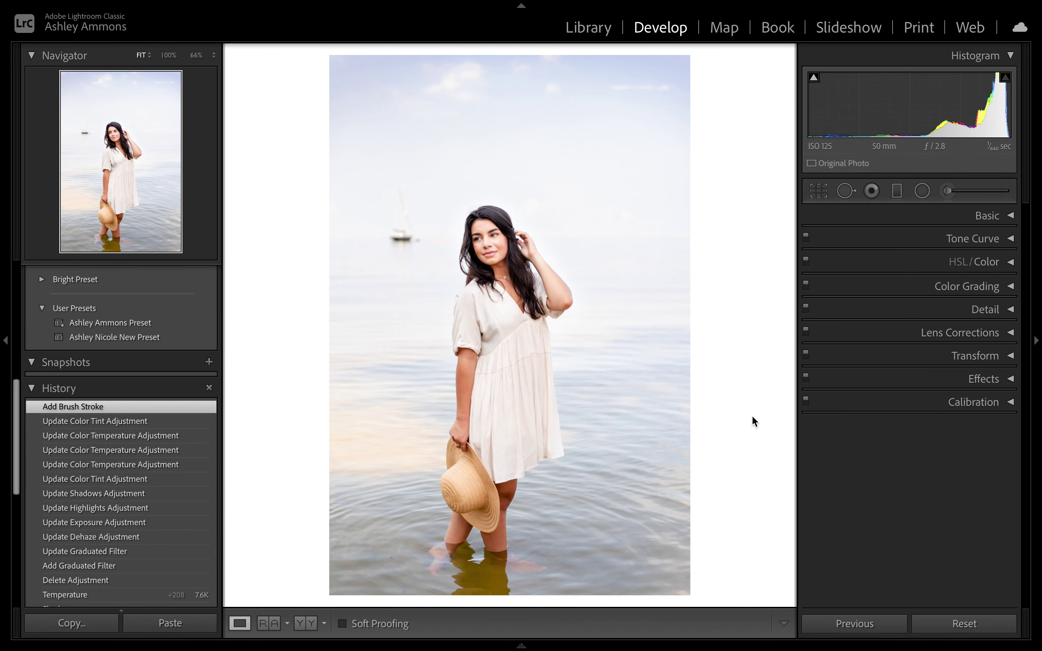
- Reselect the graduated filter, hide its mask overlay and set its Exposure to −0.70
click(898, 191)
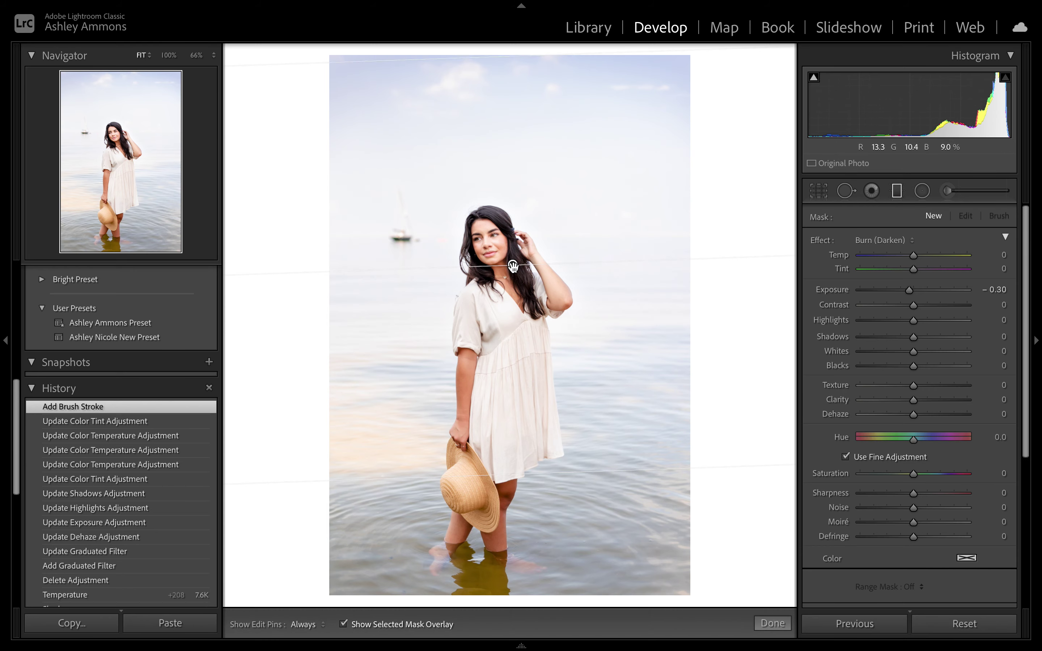
click(513, 267)
key(o)
click(999, 297)
key(Down)
key(Up)
key(Up)
key(Up)
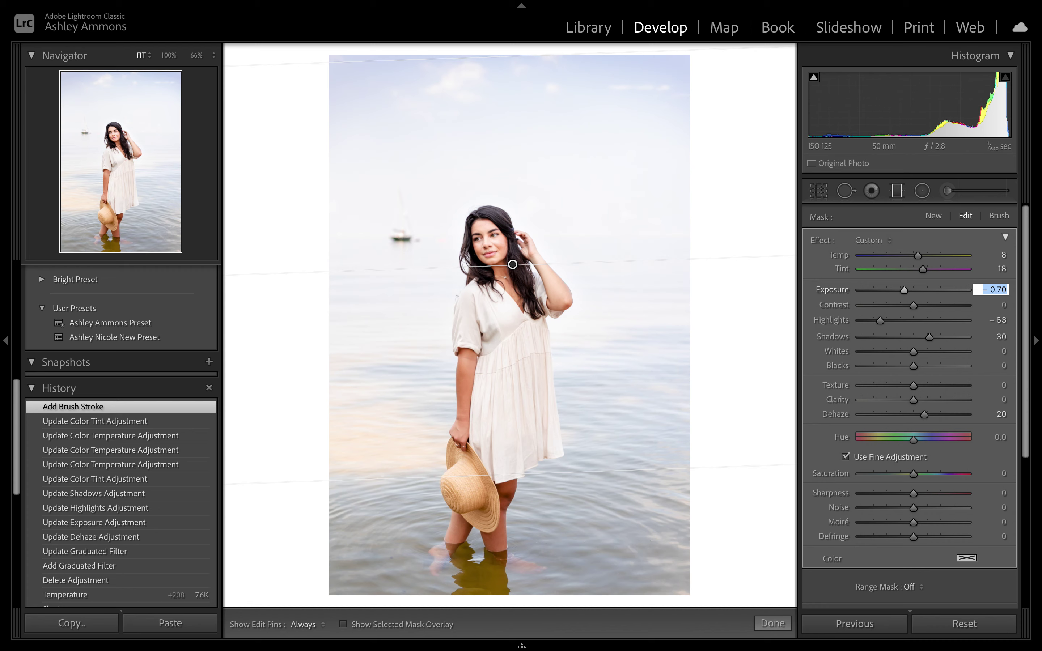
key(Up)
key(Down)
key(Down)
- Paint a Burn (Darken) adjustment brush with Highlights at −41 over the bright sky along the horizon near the sailboat
click(999, 216)
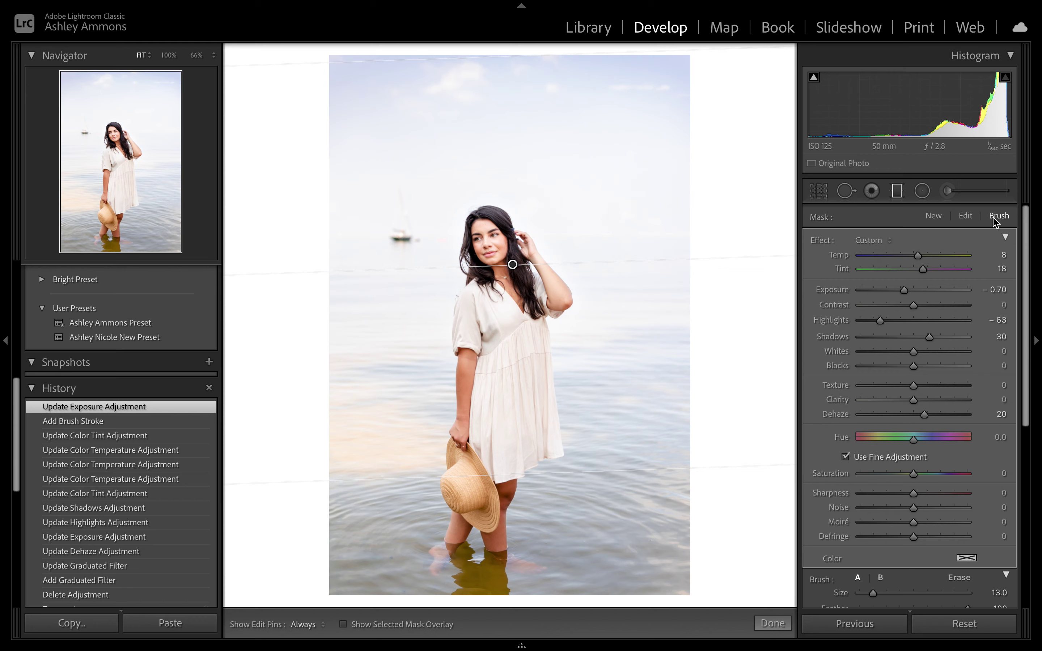
click(950, 193)
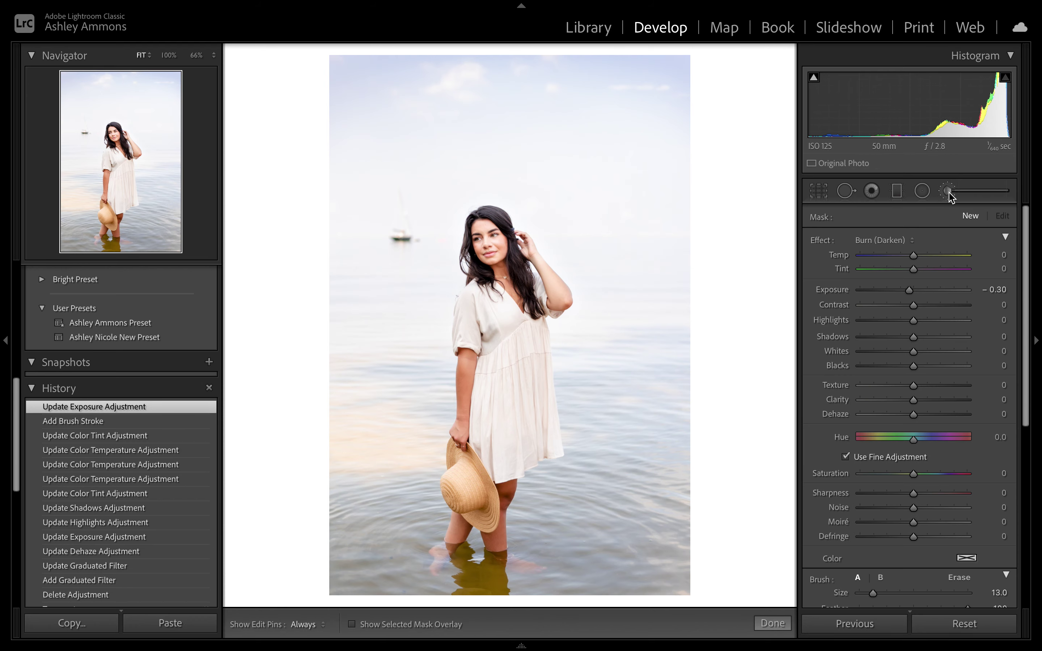
click(899, 239)
click(900, 240)
click(890, 321)
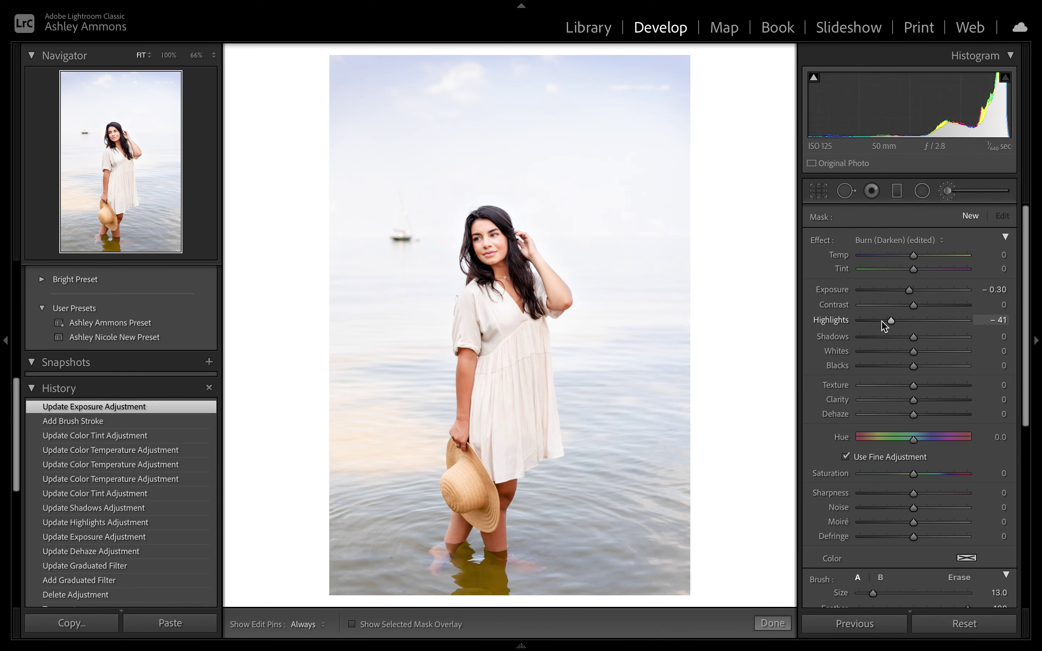
key(h)
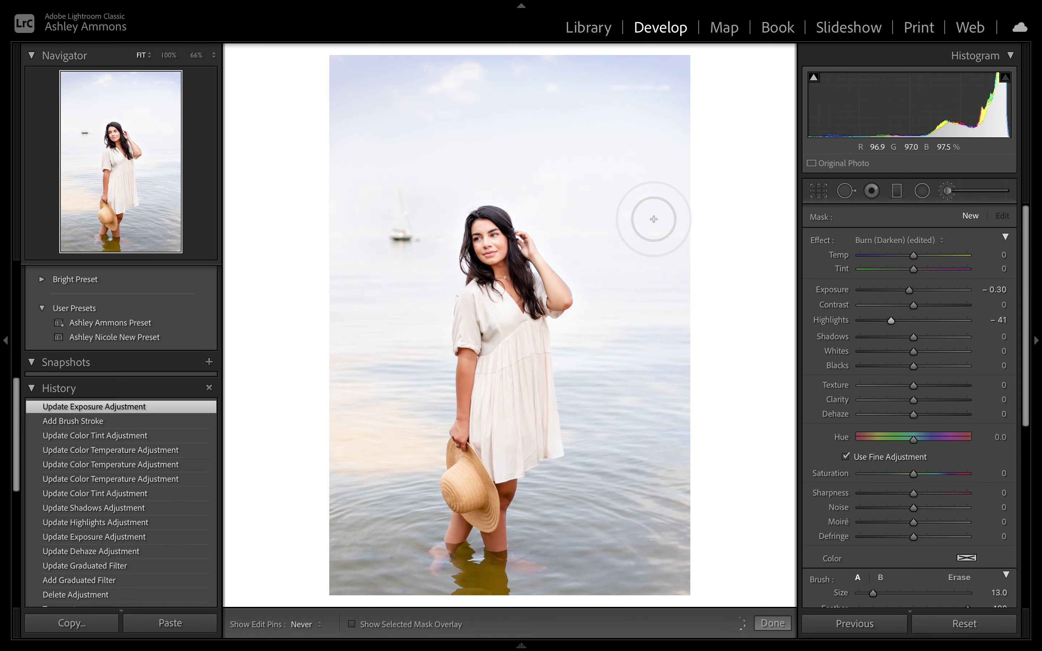
drag(354, 226, 431, 224)
key(h)
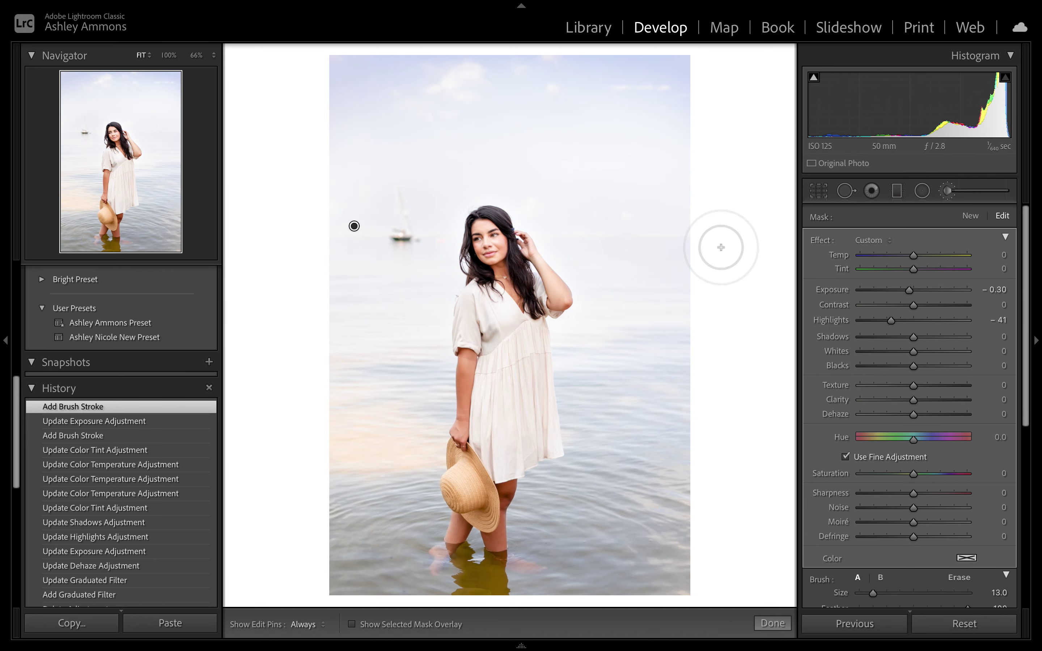
click(773, 624)
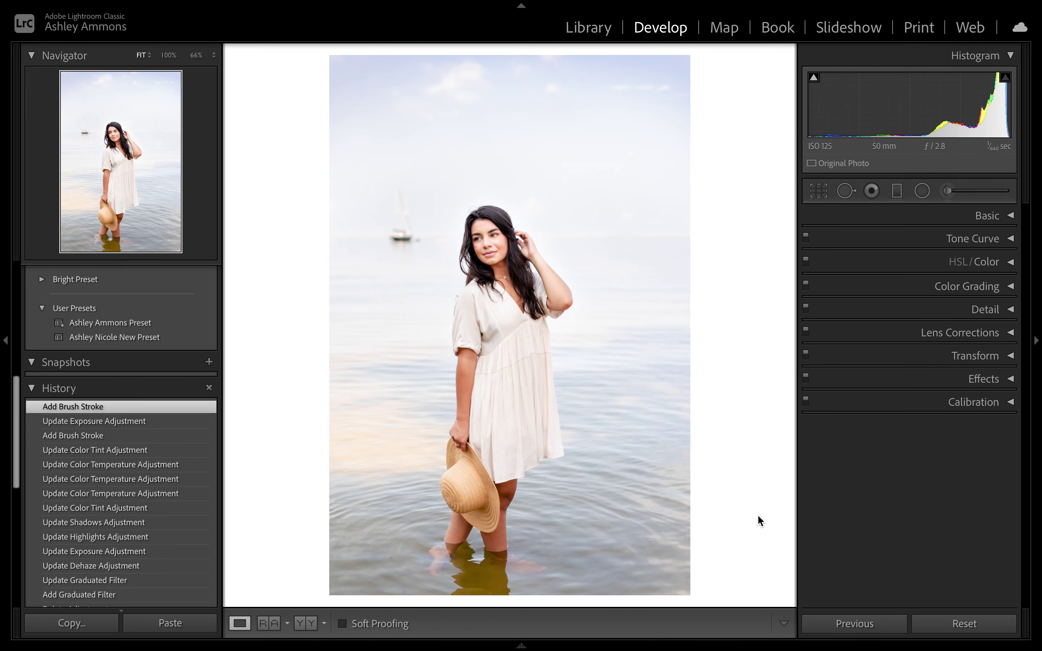
- Compare the finished photo of the woman with its before version several times
key(backslash)
key(backslash)
key(backslash)
key(backslash)
key(backslash)
key(backslash)
key(backslash)
key(backslash)
- Open the next photo of the couple holding a baby and draw a tilted graduated filter over sky and sea, centred at the couple's arms
key(Right)
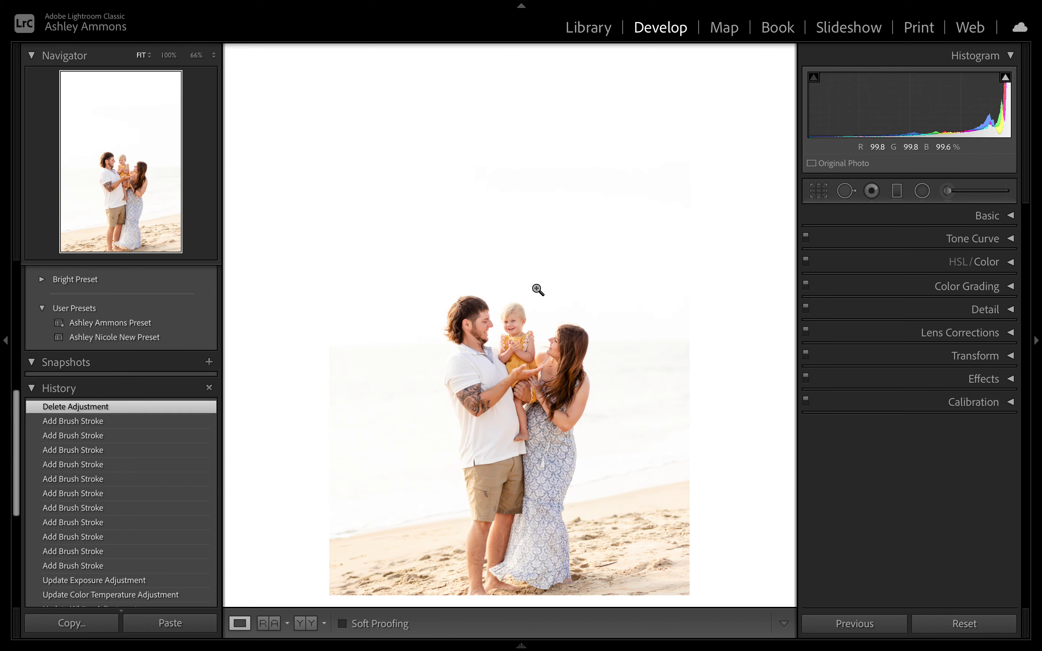
click(897, 191)
drag(497, 61, 542, 649)
key(o)
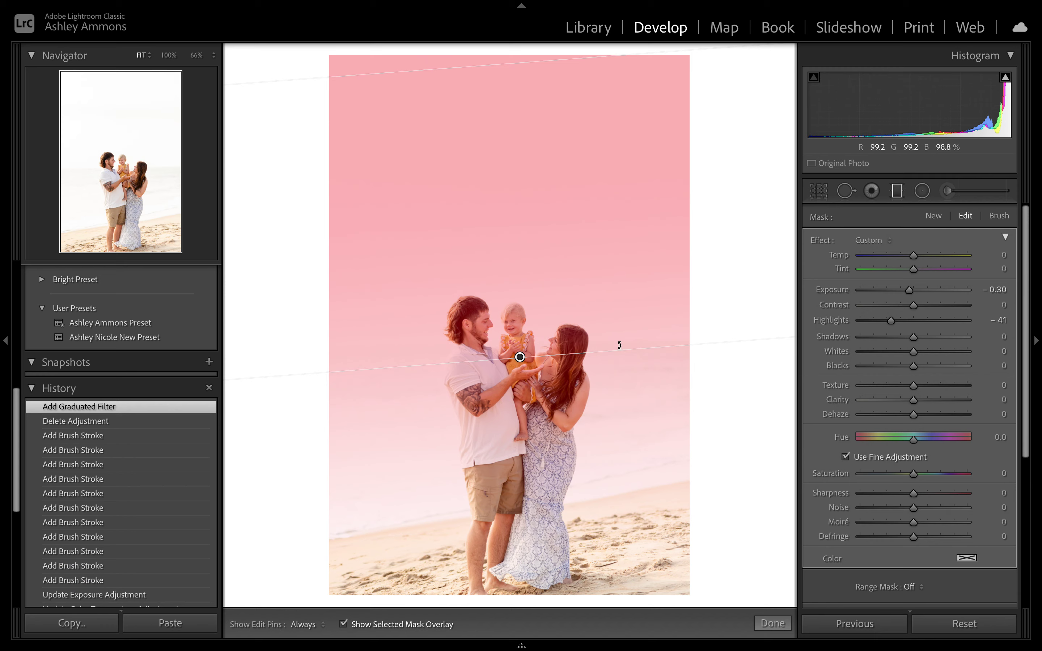
drag(519, 357, 521, 394)
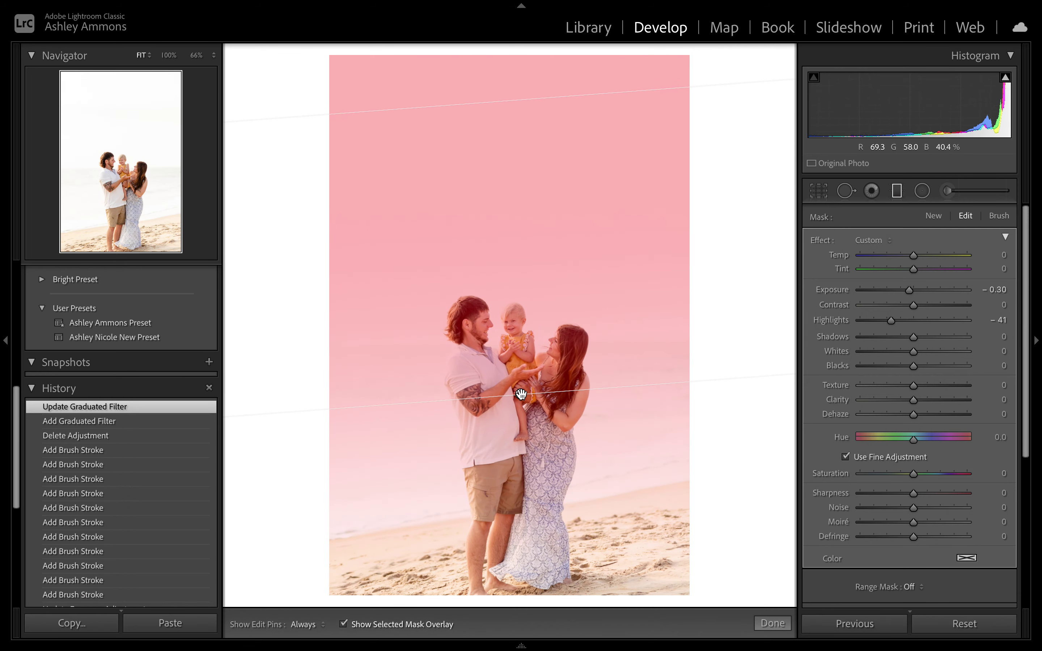
key(o)
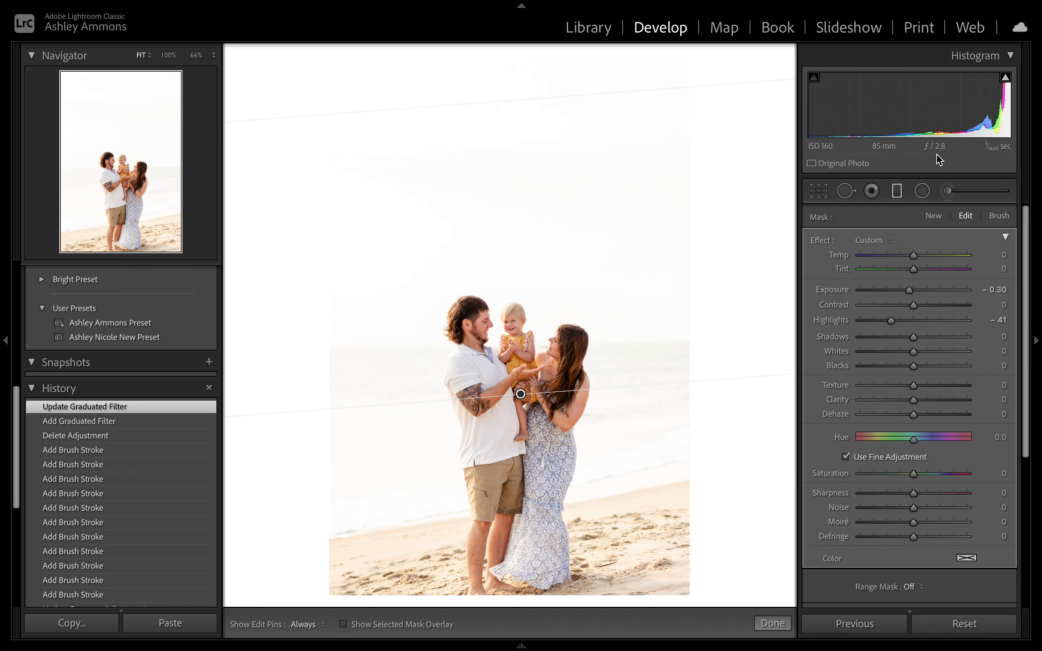
- Compare the couple's photo with its before version
key(backslash)
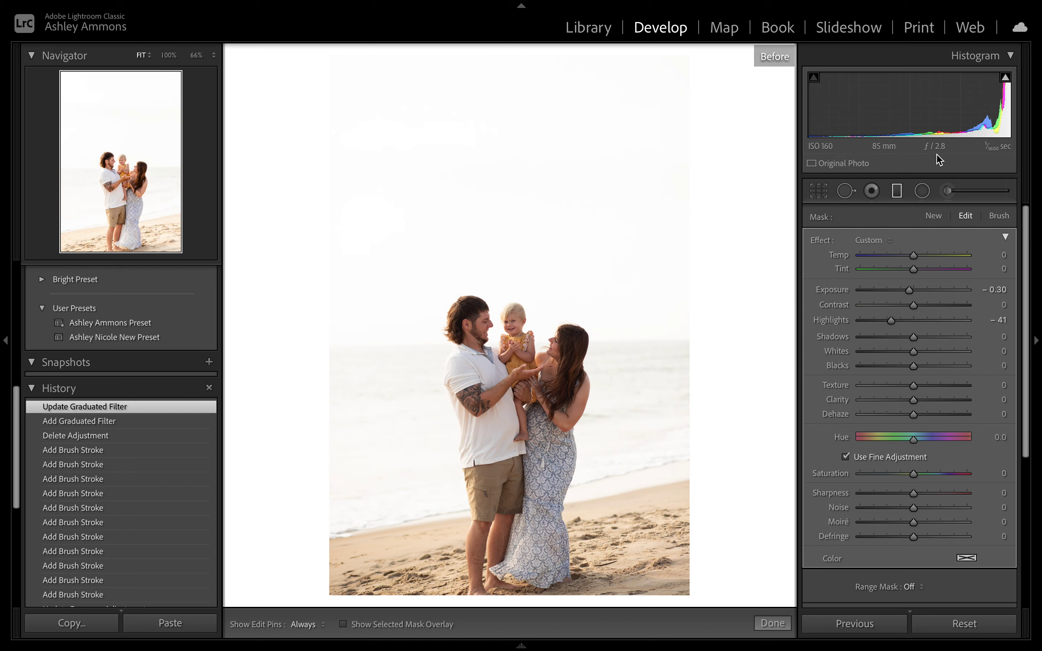
key(backslash)
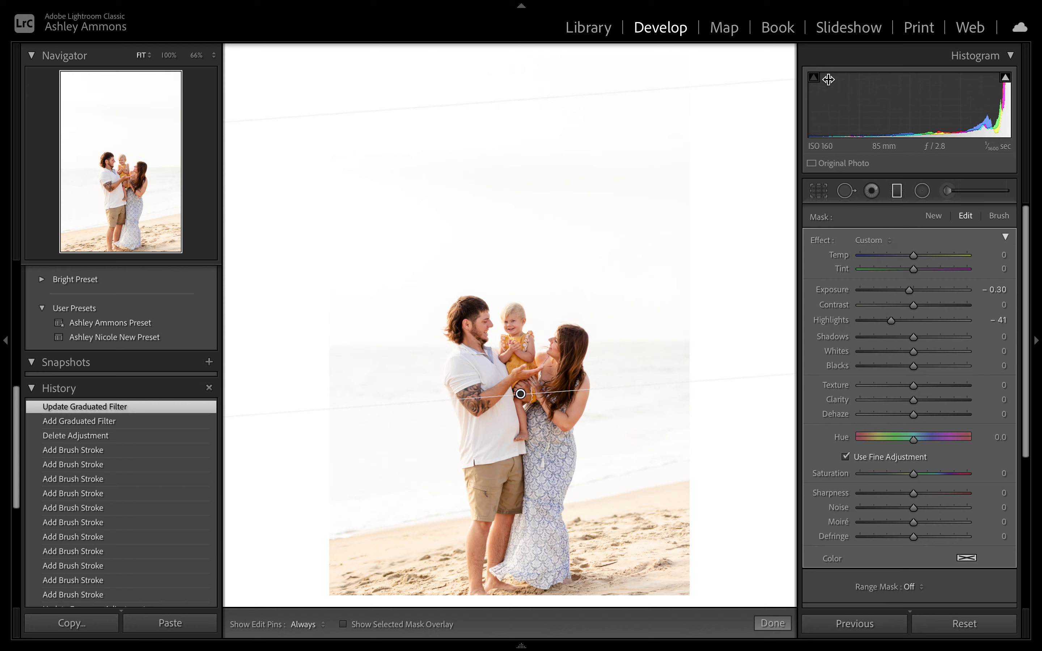
- Set the graduated filter's Highlights to 0, Dehaze to 20 and Exposure to −0.81
click(1006, 319)
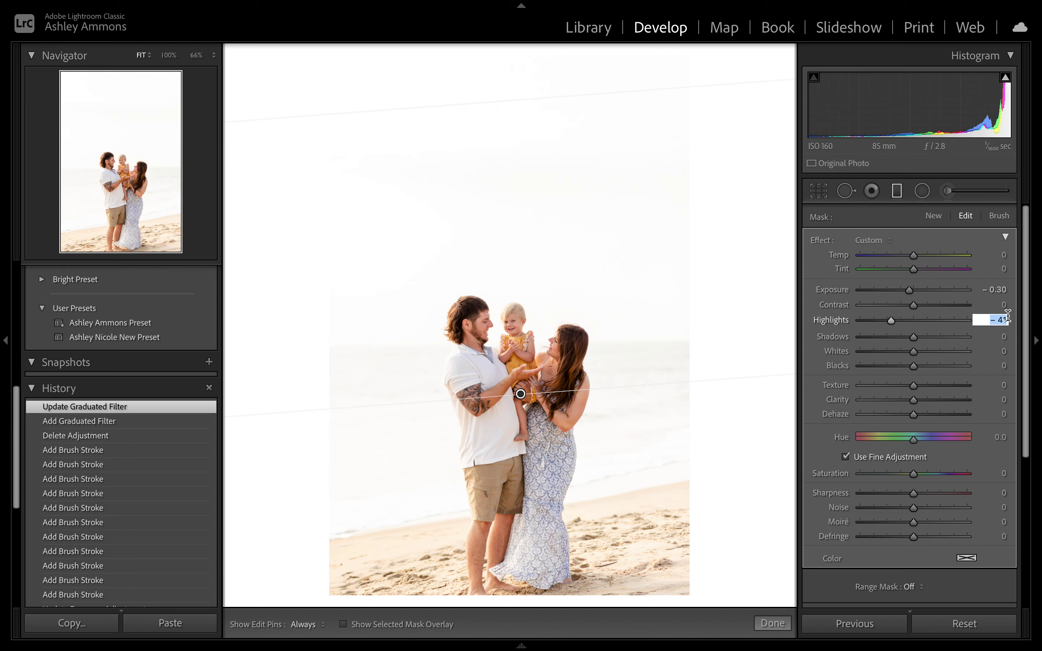
text(0)
key(Return)
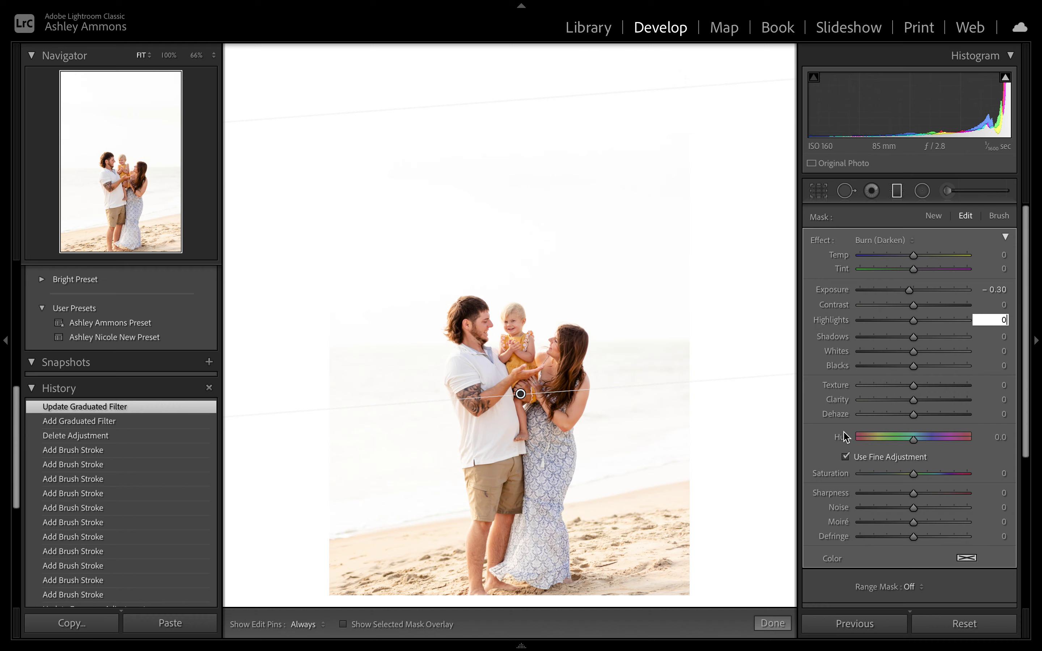
drag(914, 415, 924, 416)
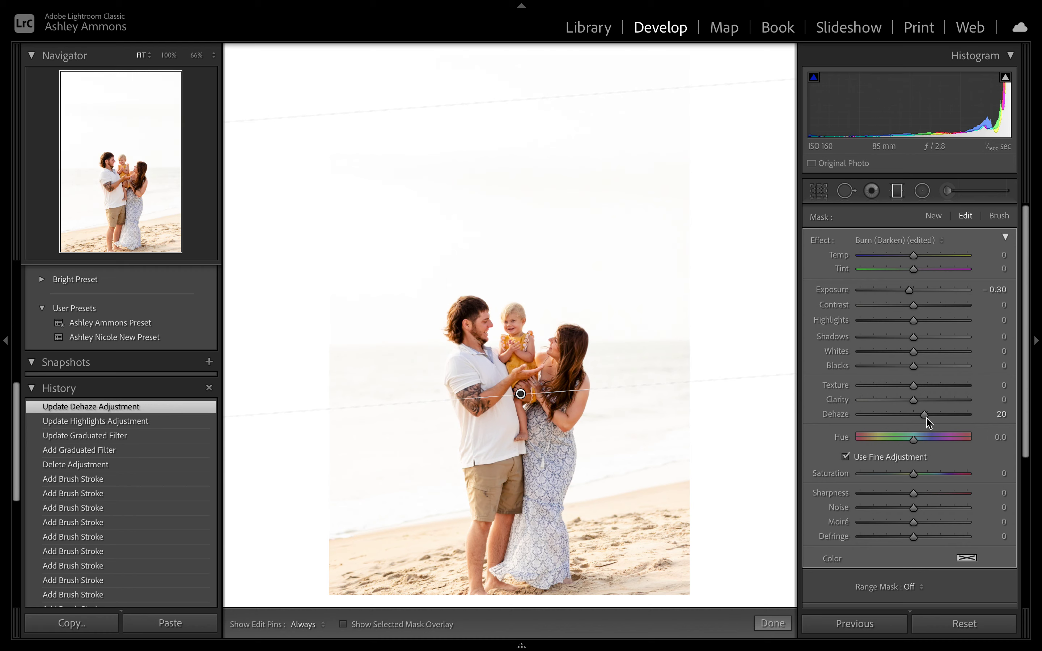
drag(912, 296, 902, 296)
click(1000, 289)
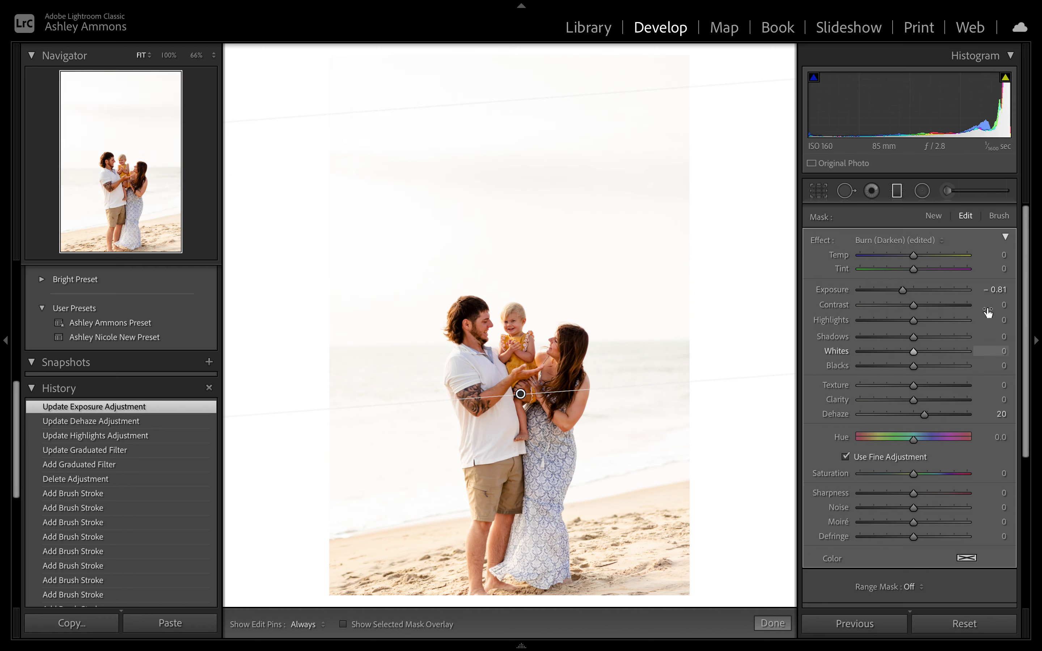
- Set the graduated filter's Highlights to −72 and move its centre down to the couple's hips, checking coverage with the mask overlay
click(1000, 289)
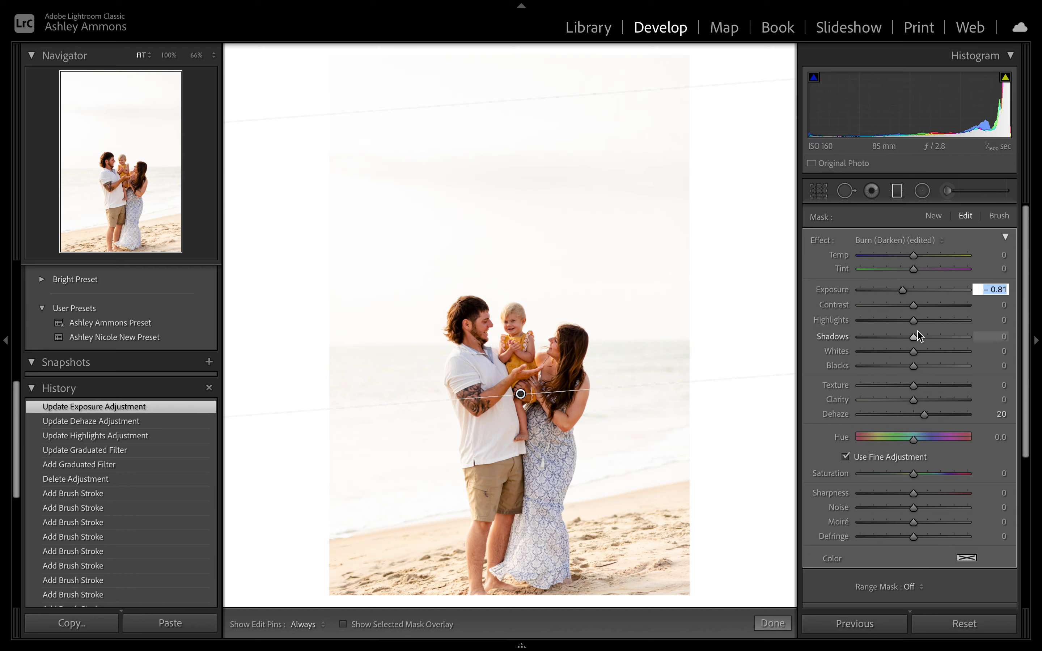
drag(901, 322, 882, 327)
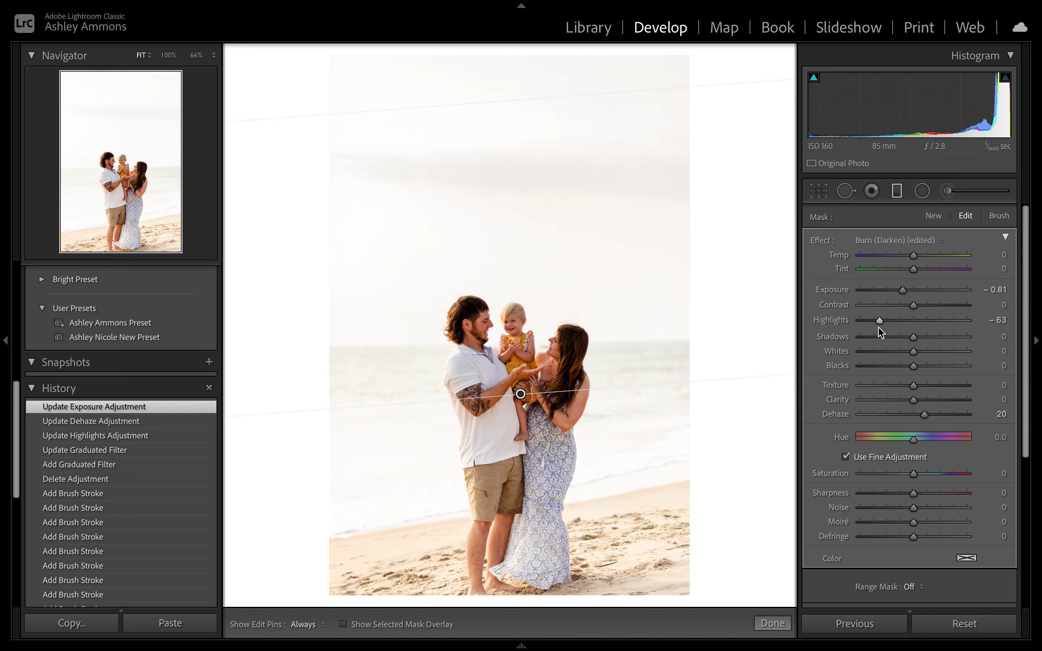
drag(880, 332, 877, 334)
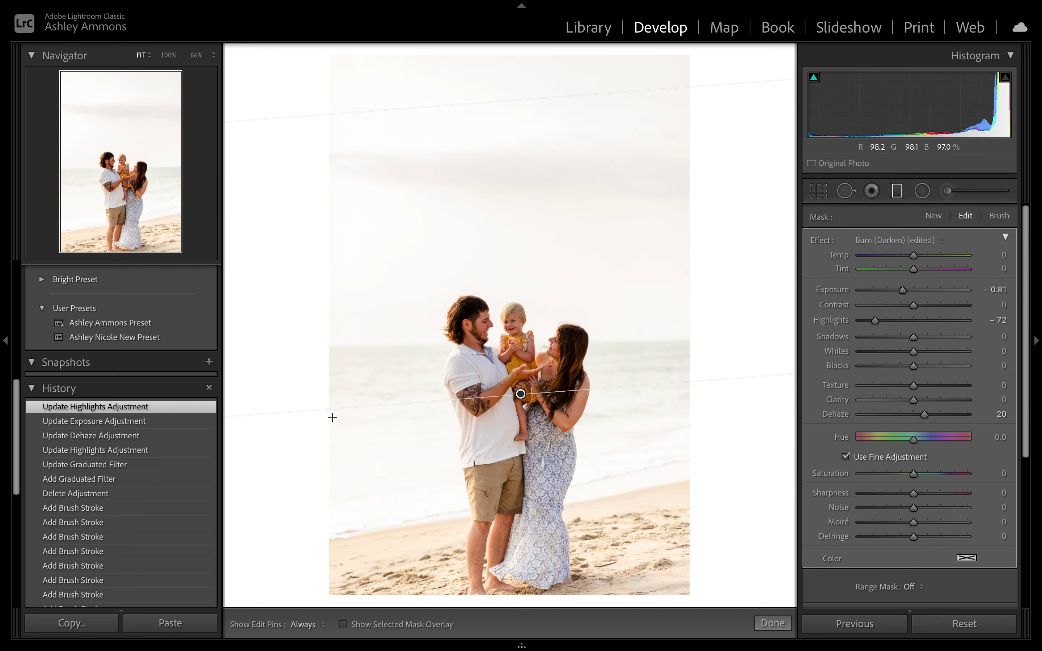
drag(520, 395, 528, 482)
key(o)
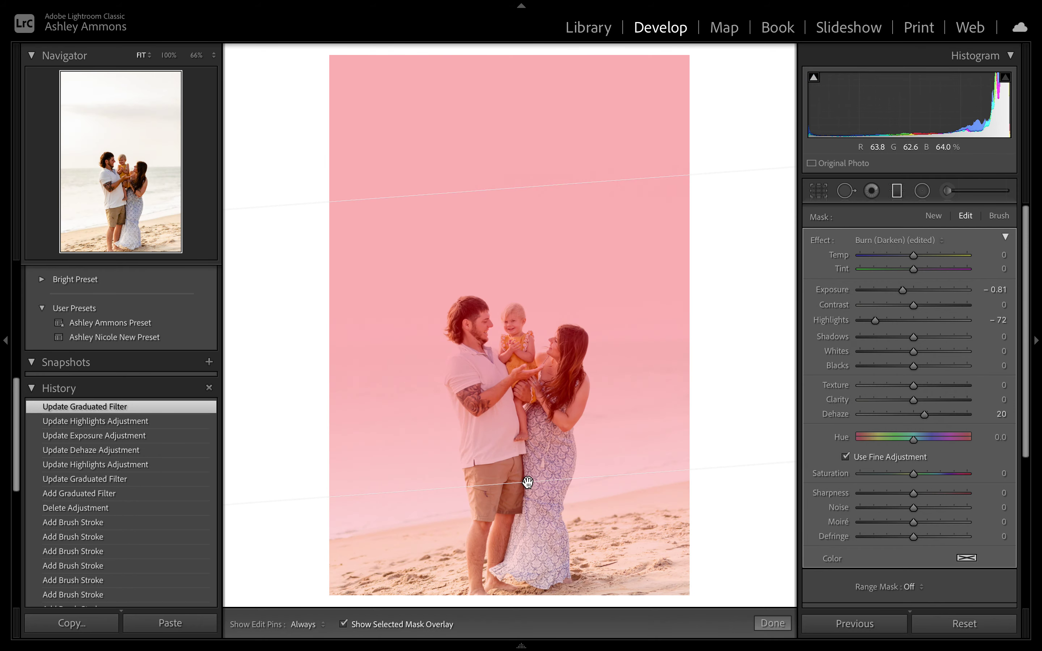
key(o)
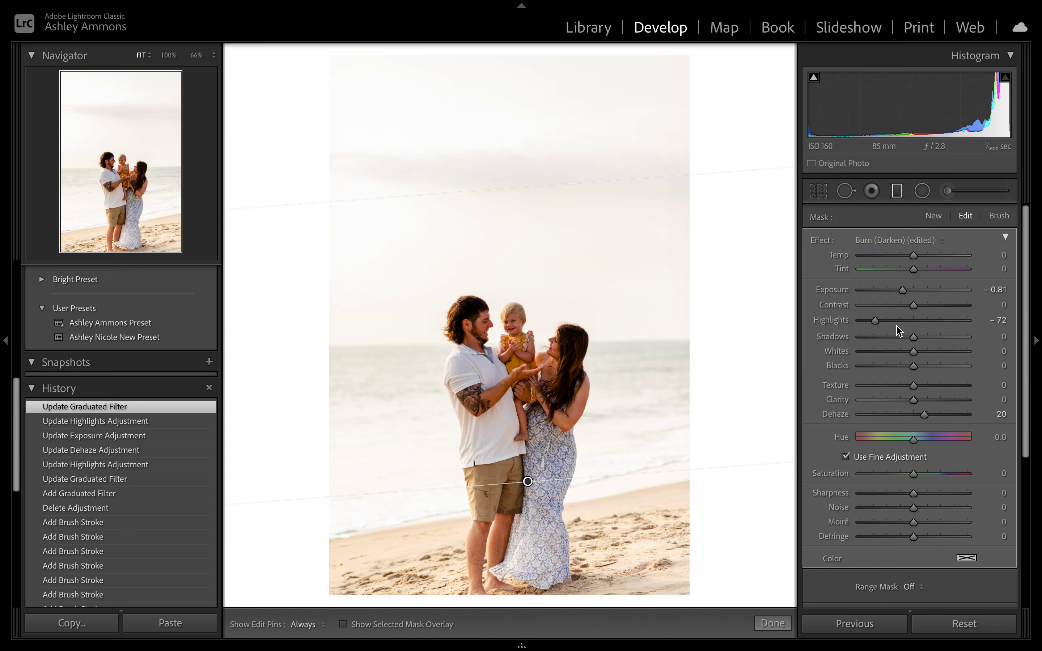
- Set the graduated filter's Highlights to −71, Exposure to −0.71, Temp to −18 and Tint to 14
click(876, 323)
click(1001, 288)
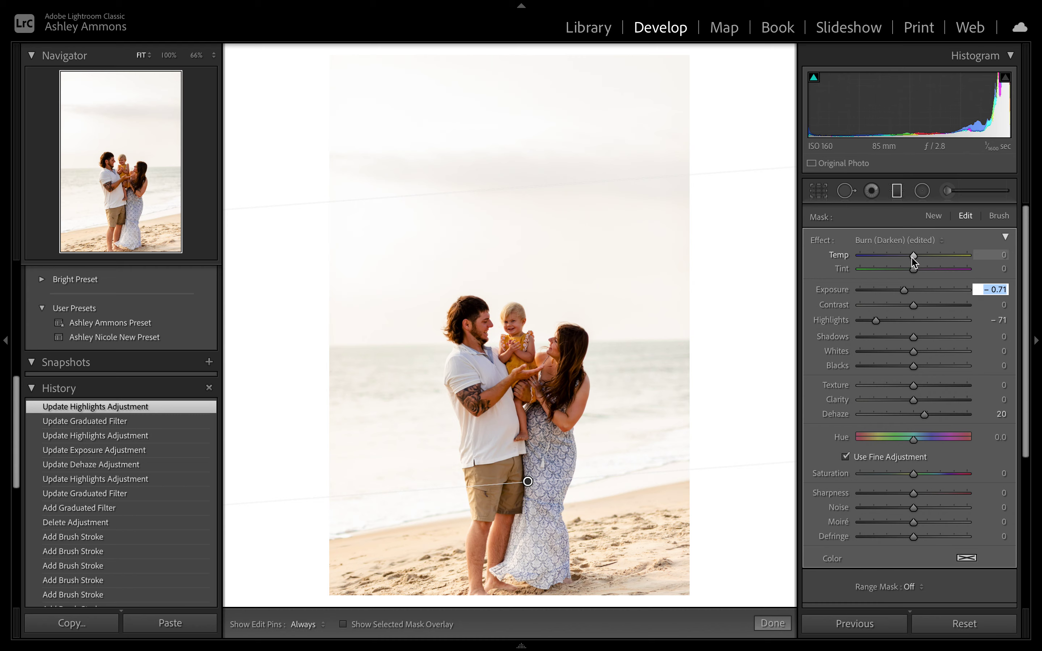
key(Return)
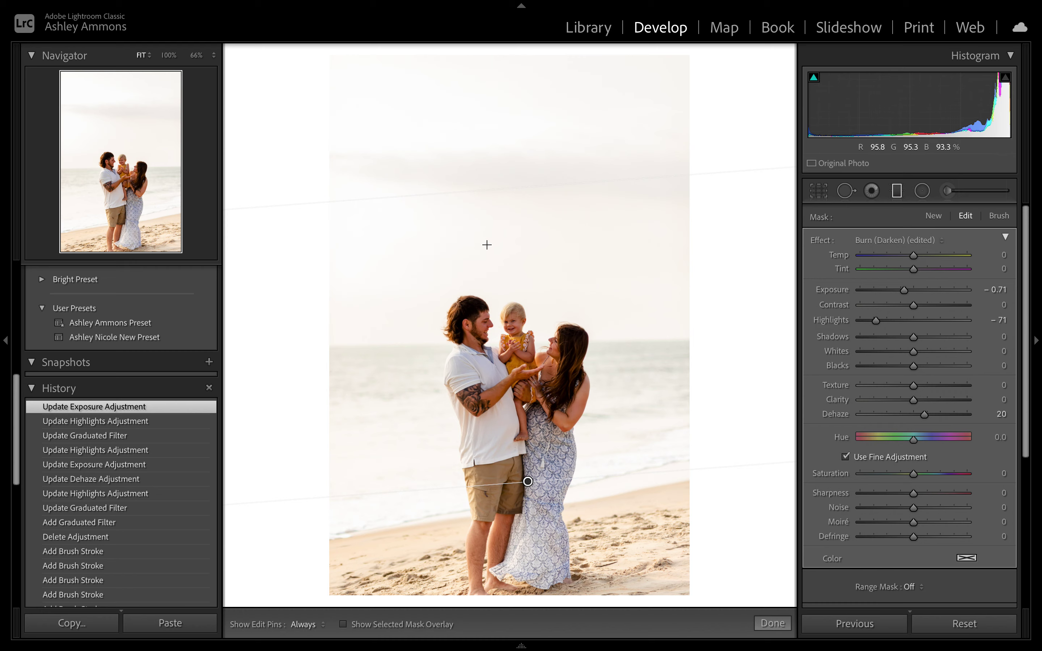
drag(913, 256, 934, 264)
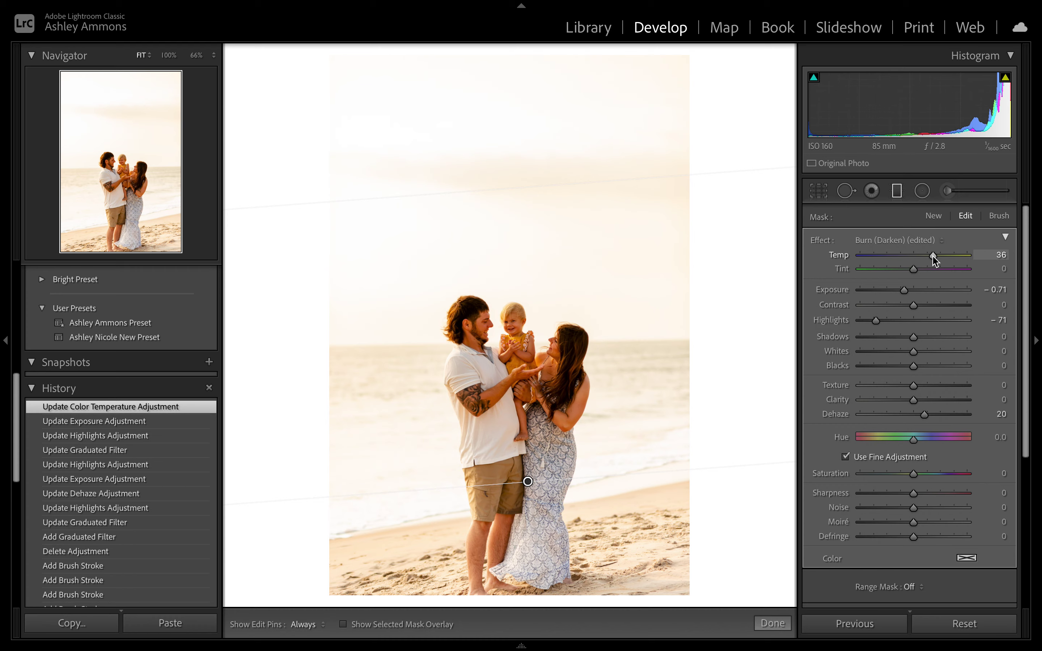
drag(935, 257, 909, 263)
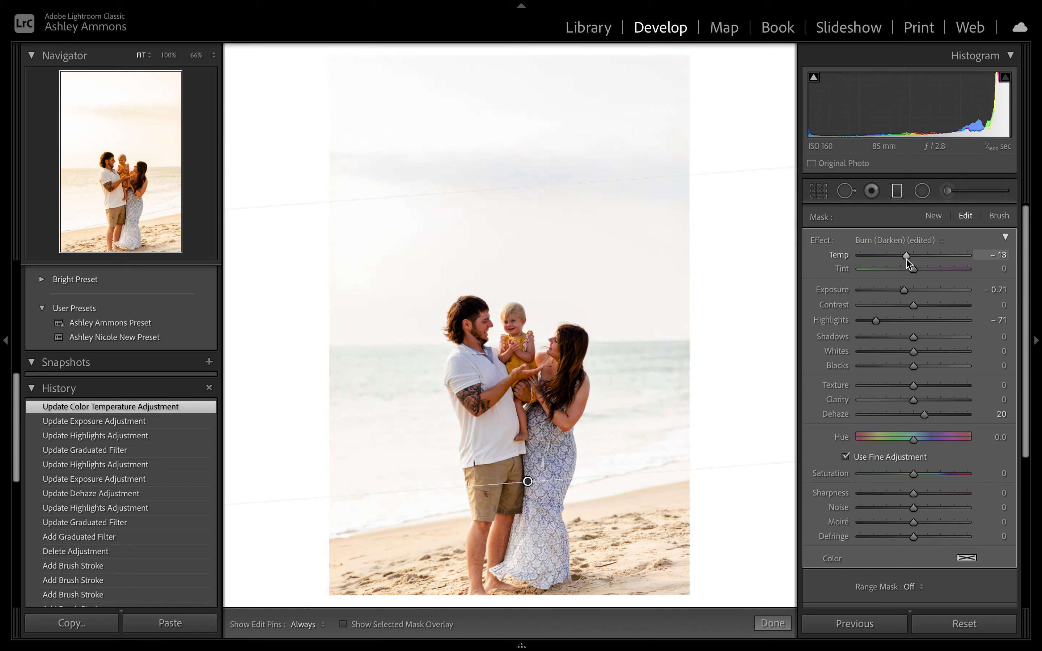
drag(906, 259, 904, 260)
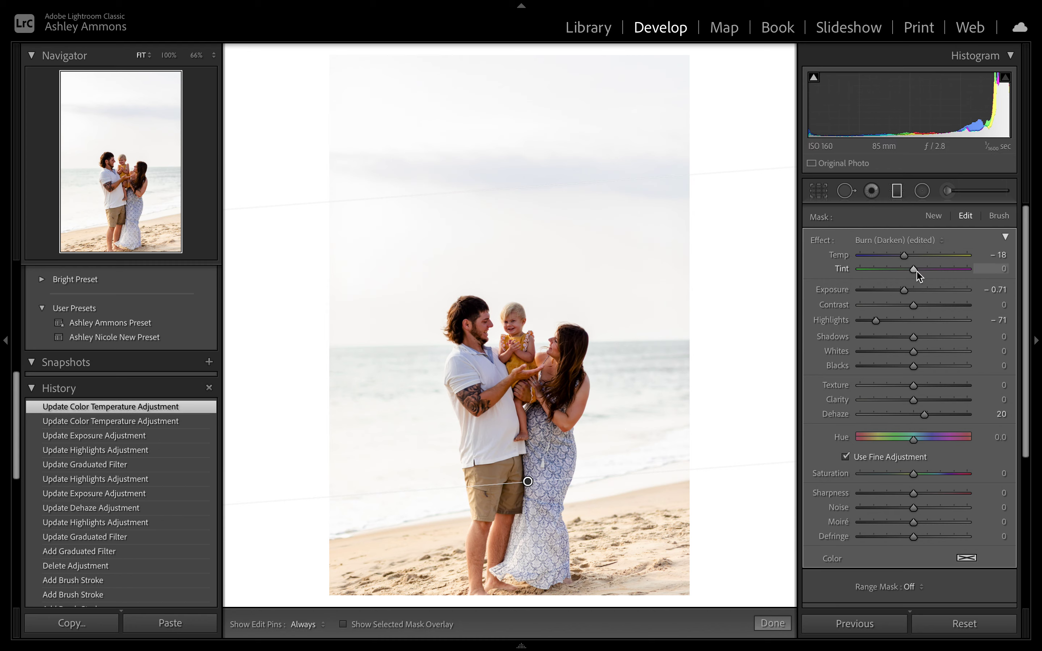
drag(922, 274, 924, 273)
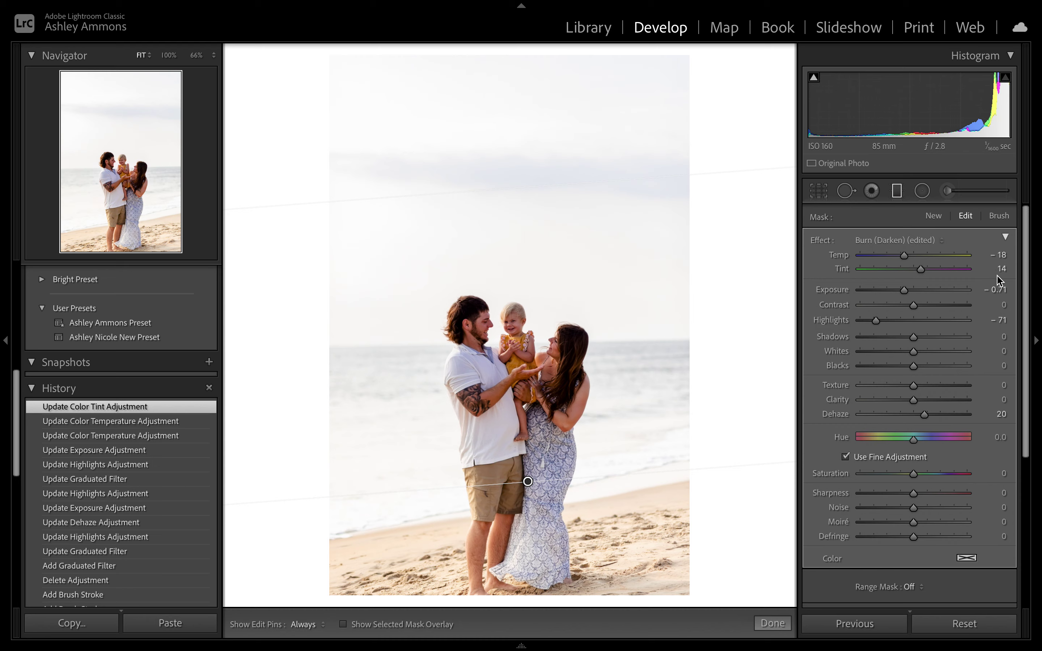
- Erase the graduated filter from the couple and baby with a size 10 brush at Feather 100 and Flow 100, with the mask overlay shown
click(999, 216)
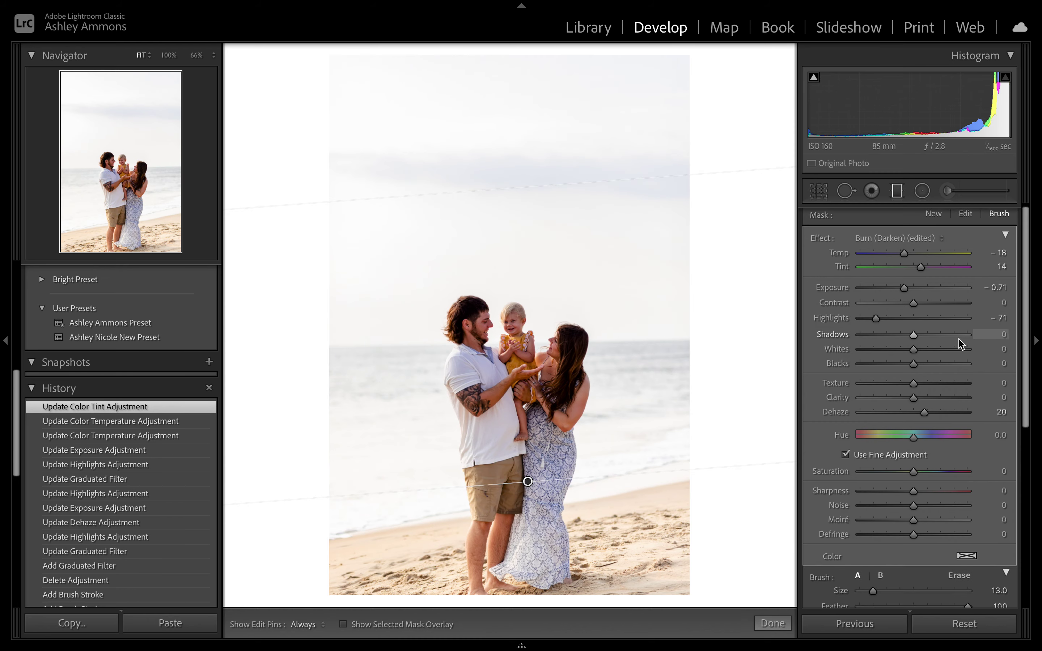
scroll(961, 344, down, 3)
click(960, 506)
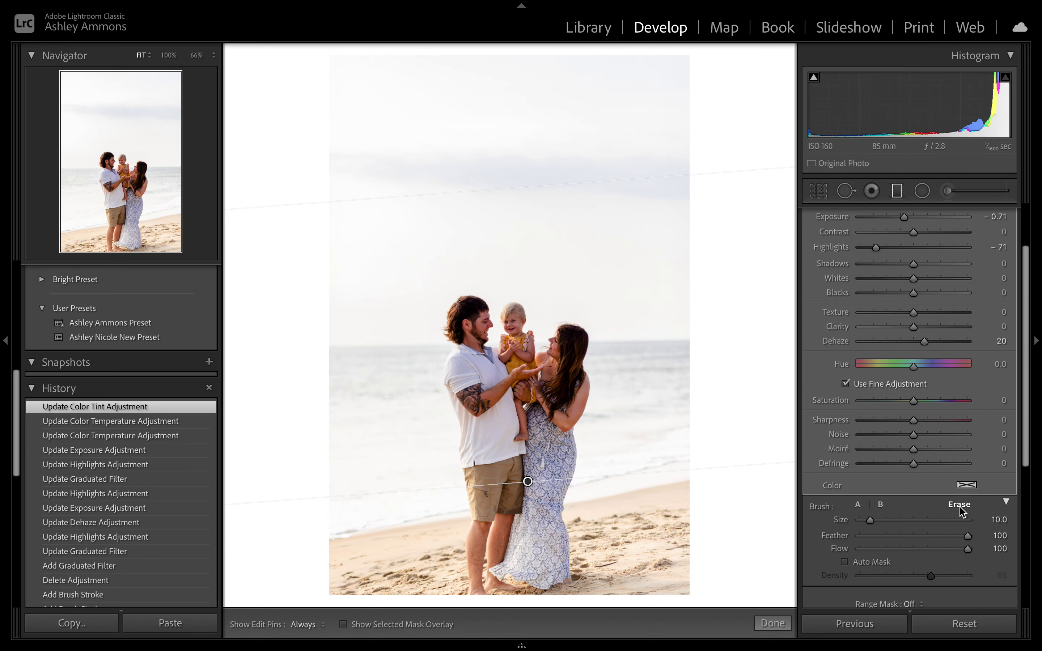
key(o)
key(h)
mouse_move(478, 427)
mouse_down()
mouse_move(486, 390)
mouse_move(484, 447)
mouse_move(486, 403)
mouse_move(459, 379)
mouse_move(473, 360)
mouse_move(458, 316)
mouse_move(474, 307)
mouse_move(509, 426)
mouse_move(502, 447)
mouse_move(475, 403)
mouse_move(477, 527)
mouse_move(508, 460)
mouse_move(481, 602)
mouse_move(509, 528)
mouse_move(539, 553)
mouse_move(526, 435)
mouse_move(537, 538)
mouse_move(541, 456)
mouse_move(539, 551)
mouse_move(553, 558)
mouse_move(526, 529)
mouse_move(559, 371)
mouse_move(555, 417)
mouse_move(566, 420)
mouse_move(576, 383)
mouse_move(554, 354)
mouse_move(572, 338)
mouse_move(568, 375)
mouse_move(541, 397)
mouse_move(520, 380)
mouse_move(516, 316)
mouse_move(517, 342)
mouse_move(555, 385)
mouse_move(516, 405)
mouse_up()
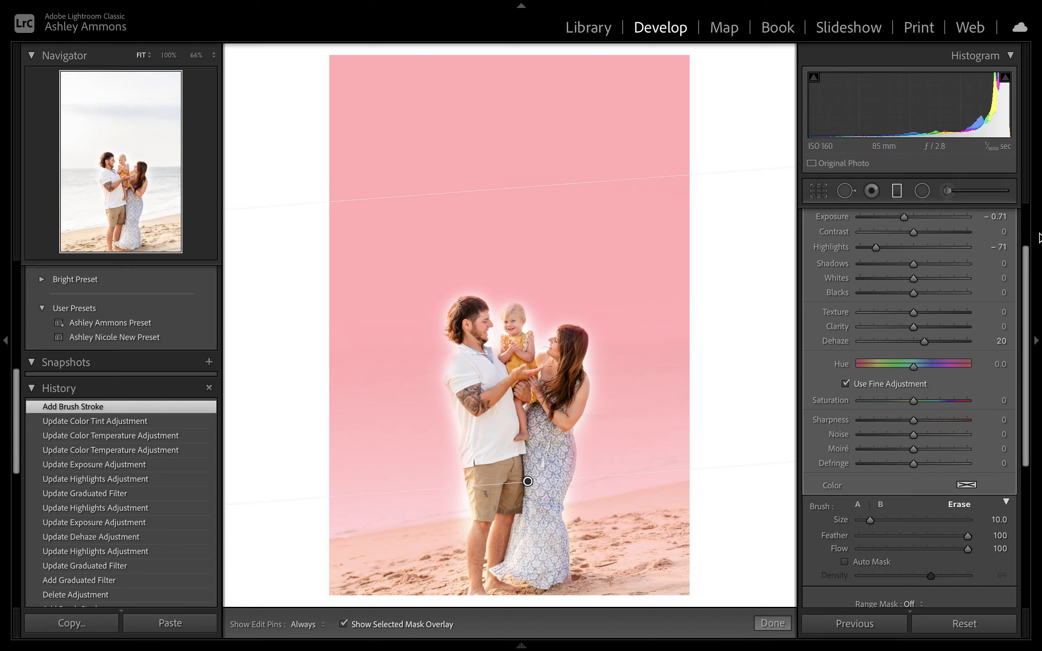
- Paint the graduated filter back in around the couple's outline with a size 4 brush
scroll(970, 319, up, 5)
click(965, 215)
click(999, 215)
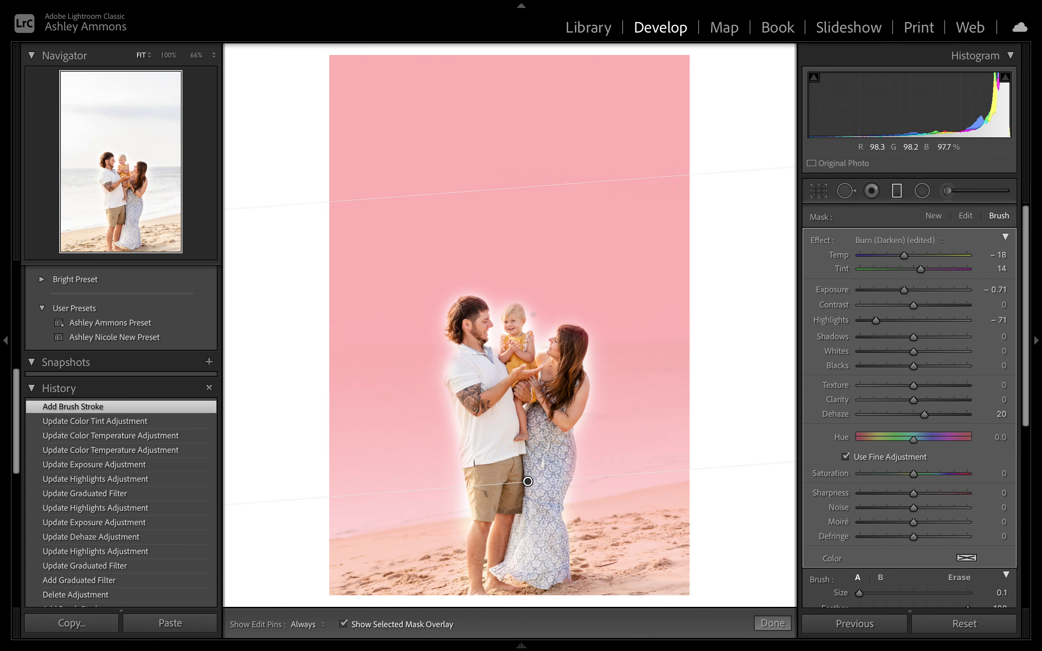
key(h)
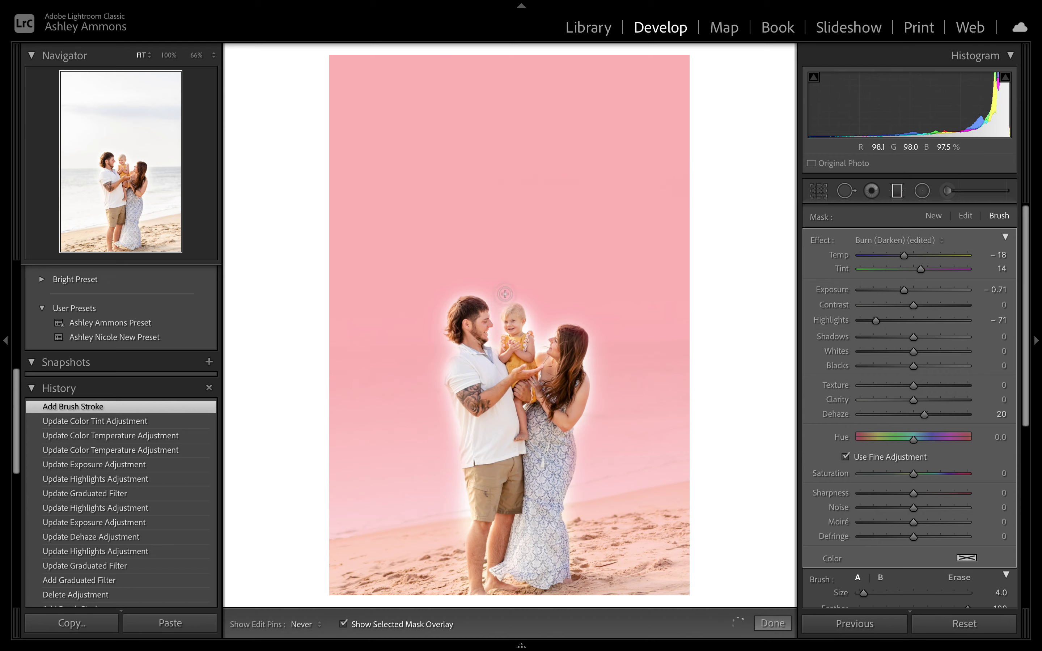
key(h)
click(449, 265)
key(h)
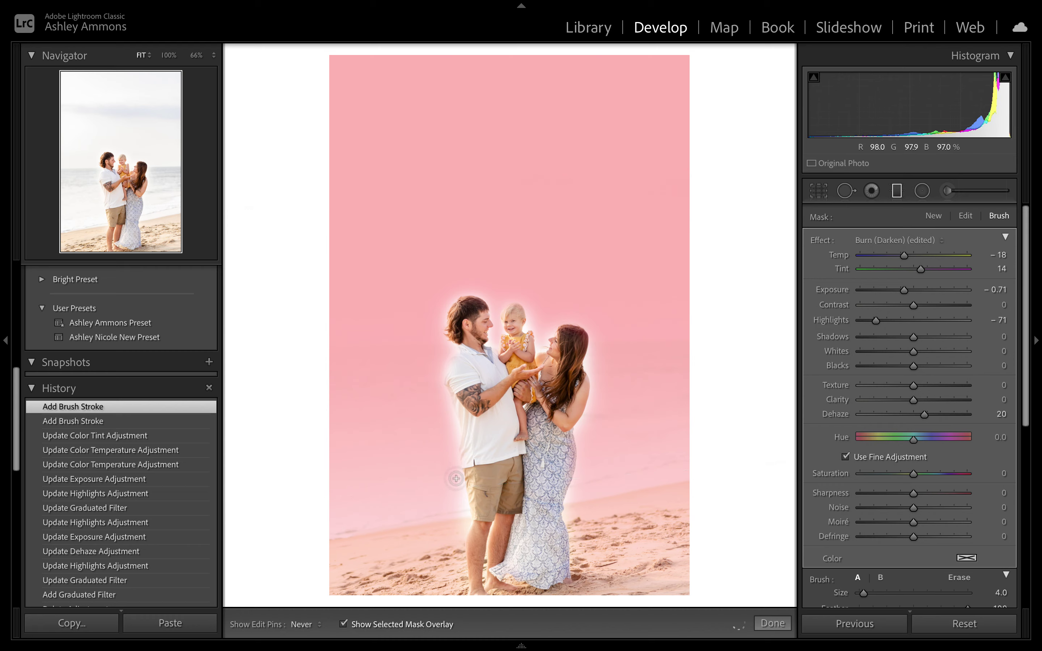
click(459, 502)
key(h)
- Paint the graduated filter onto the sand beside the woman's dress with a size 21 brush at Flow 100
click(965, 215)
click(999, 216)
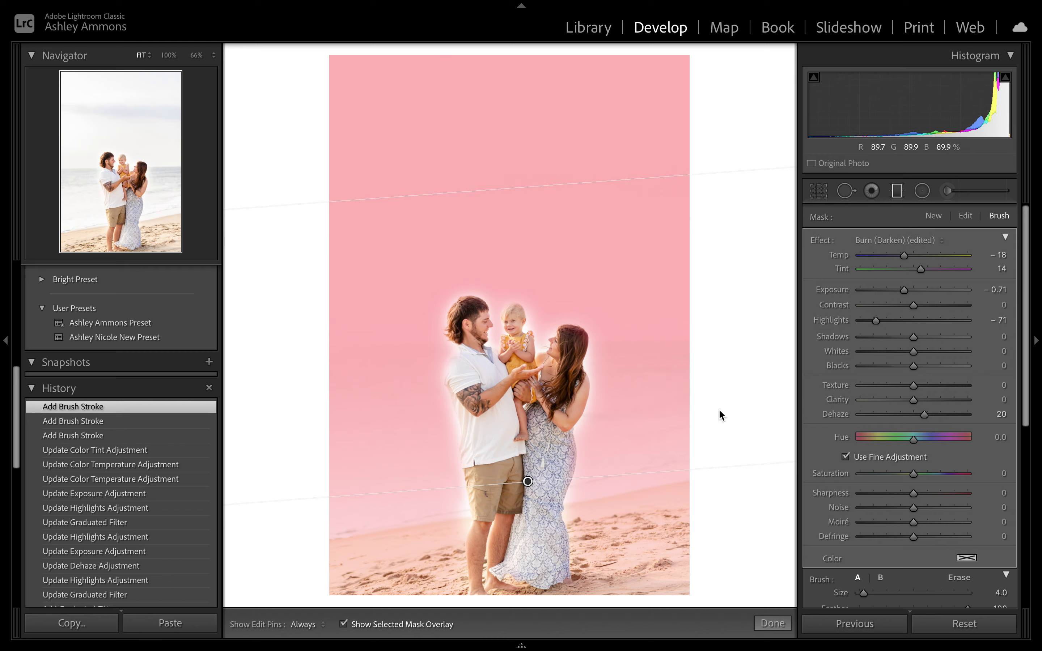
scroll(857, 484, down, 2)
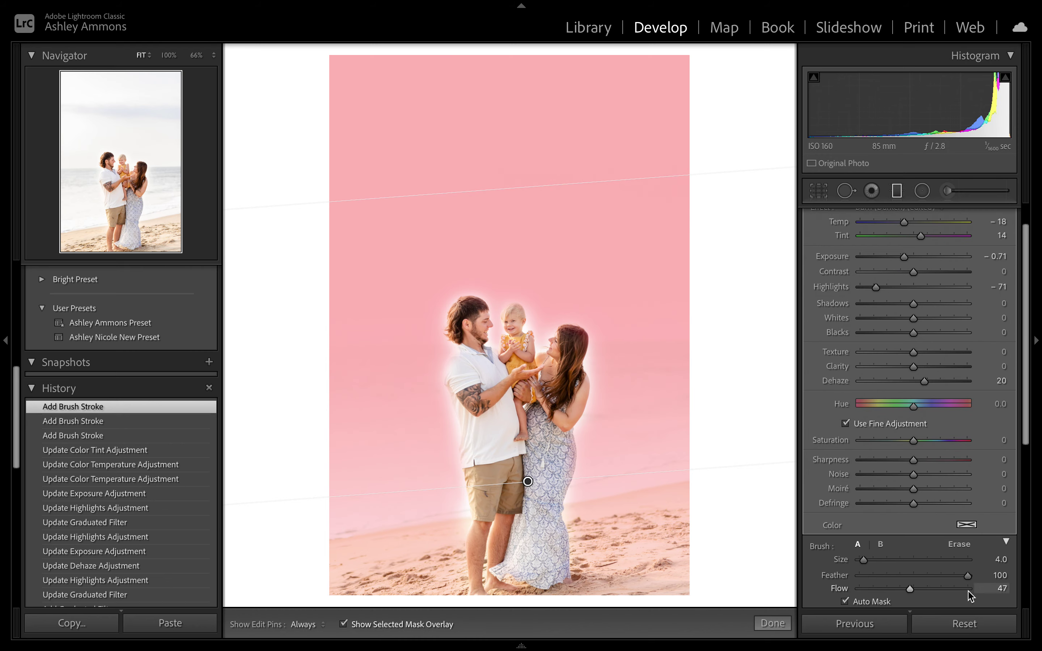
drag(912, 593, 982, 595)
scroll(618, 540, up, 4)
drag(619, 541, 638, 531)
key(h)
scroll(638, 530, up, 4)
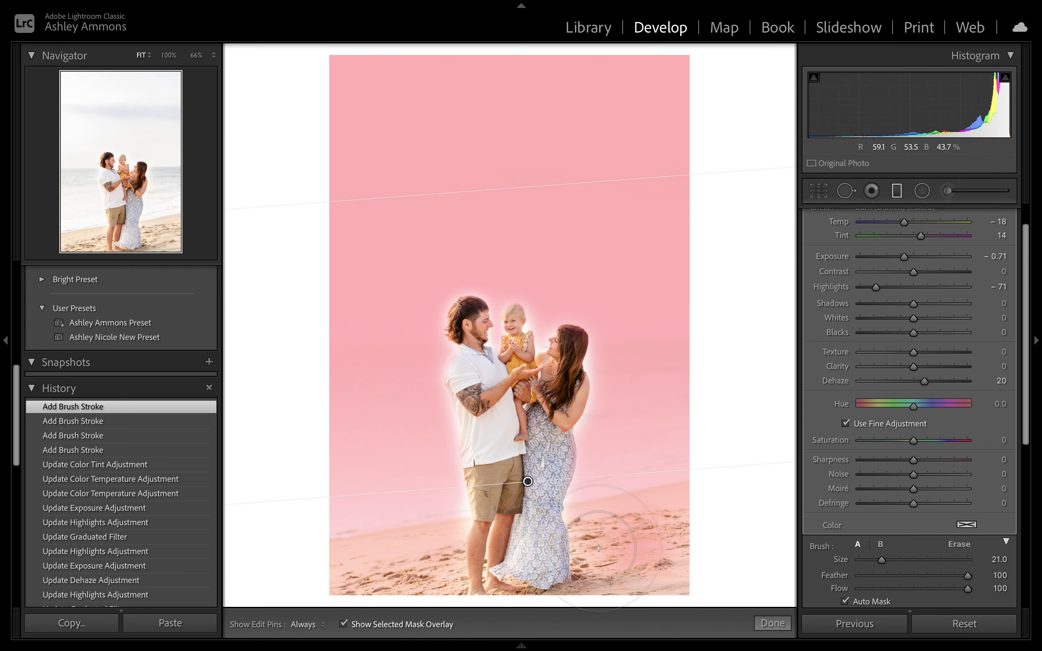
click(639, 530)
key(h)
- Try painting the filter on the sand at Feather 0, and by the man's feet at Feather 100 and Flow 69
drag(967, 576, 859, 576)
click(651, 550)
drag(650, 552, 621, 538)
click(650, 552)
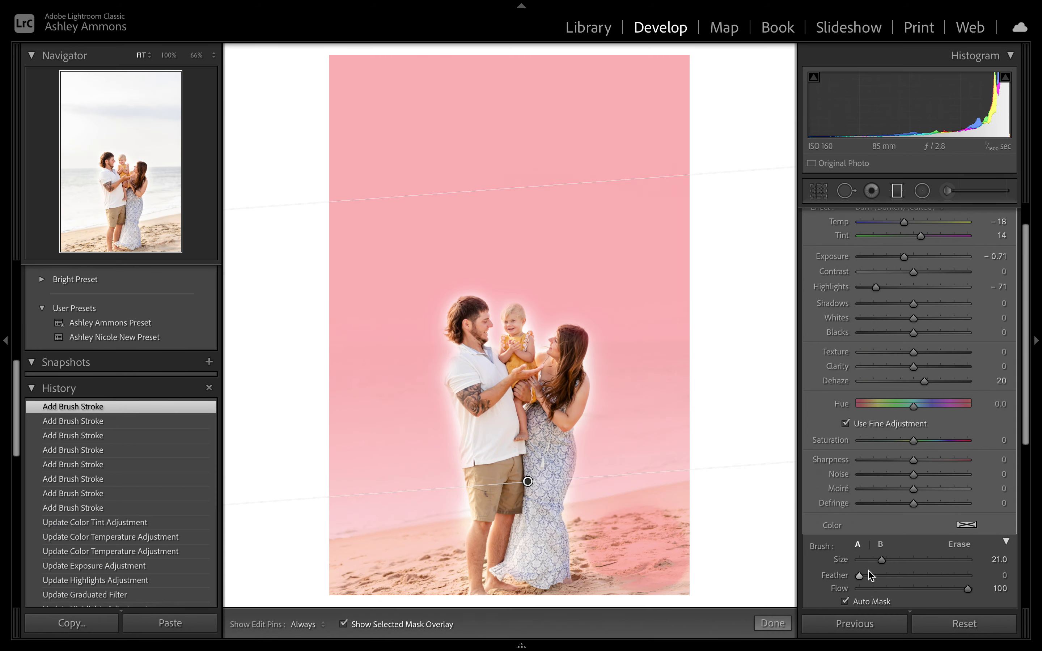
drag(863, 578, 969, 576)
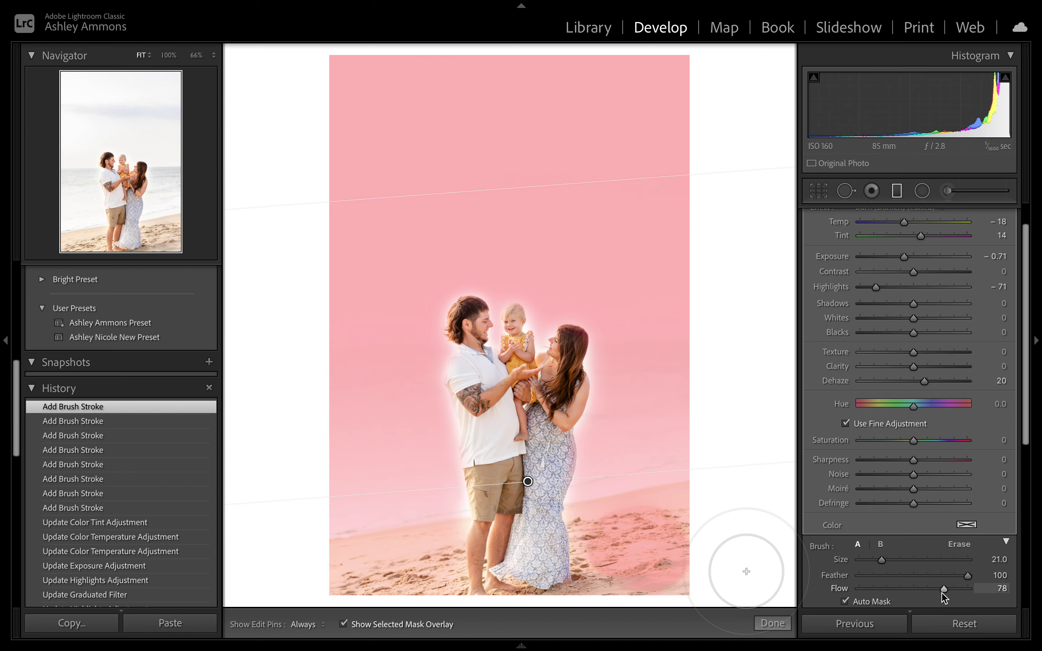
mouse_move(456, 577)
mouse_down()
mouse_move(427, 560)
mouse_move(450, 565)
mouse_up()
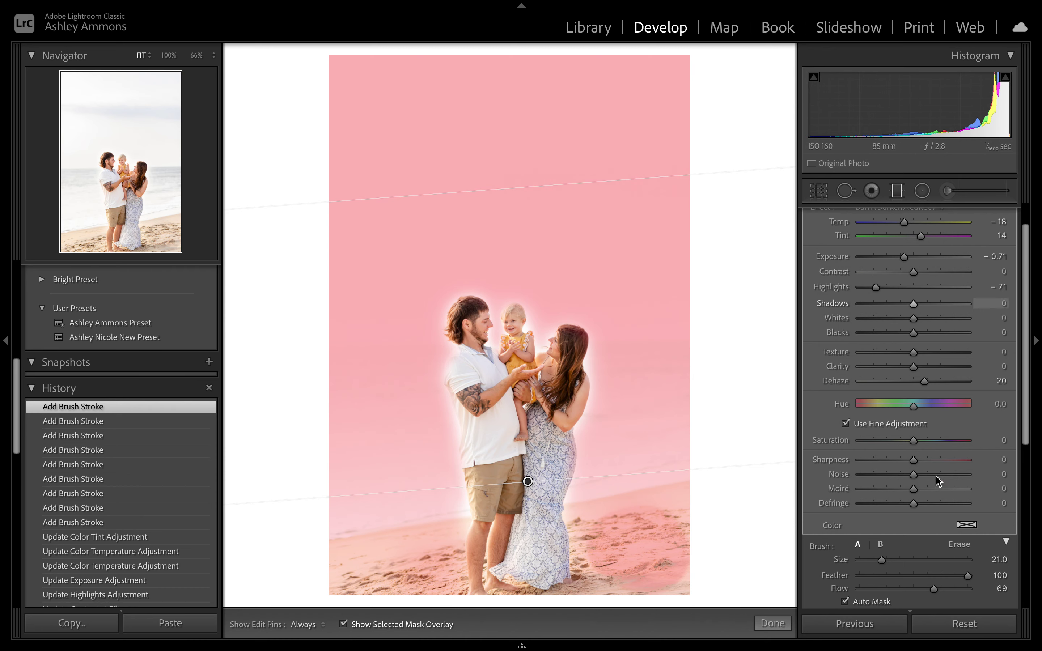
- Erase the graduated filter from the sand on both sides of the couple with a size 15 brush at Feather 100 and Flow 100
click(961, 545)
key(h)
mouse_move(388, 568)
mouse_down()
mouse_move(682, 537)
mouse_move(510, 574)
mouse_move(612, 589)
mouse_move(646, 573)
mouse_up()
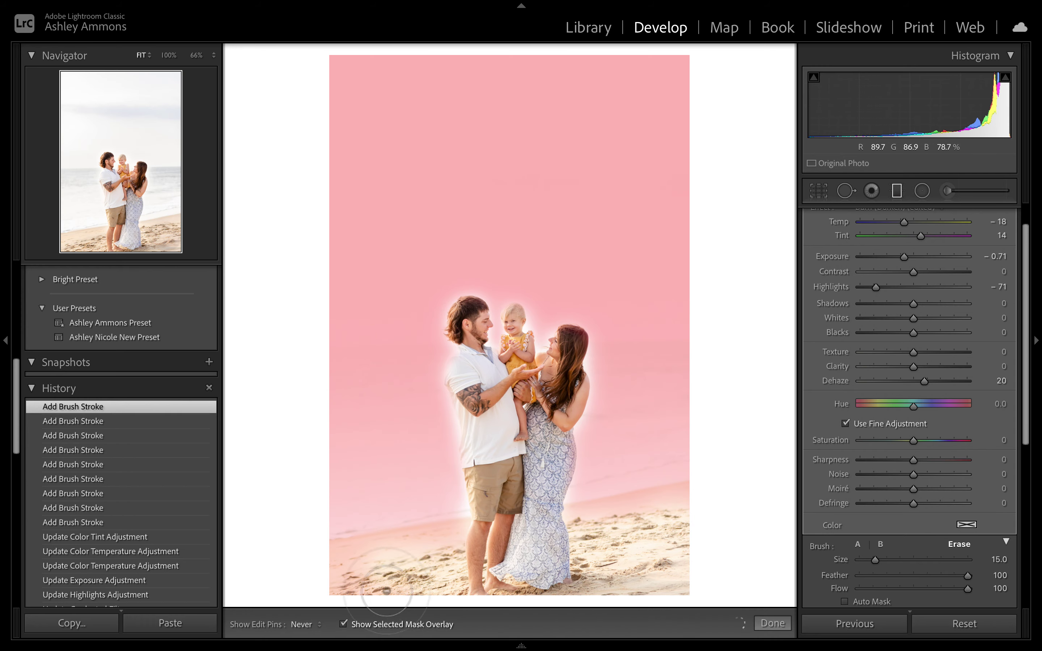
drag(357, 576, 489, 544)
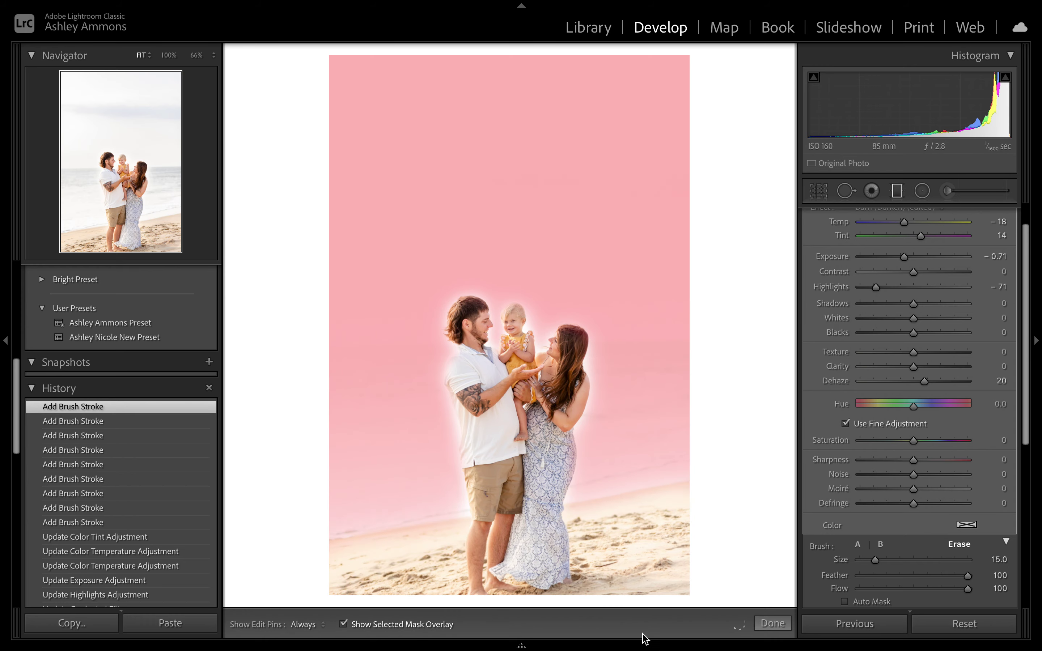
- Finish editing the graduated filter and compare the couple's photo with its before version
click(777, 624)
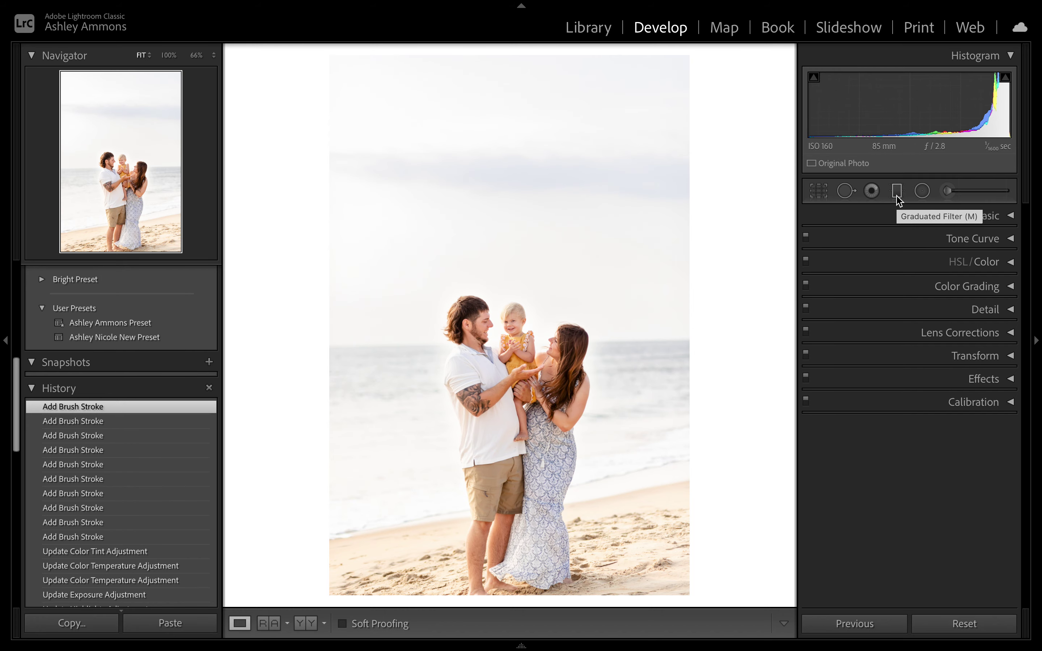
key(backslash)
key(backslash)
- Try brushing a separate adjustment with Temp −10 and Exposure 0.12 over the sky, and delete it
click(948, 193)
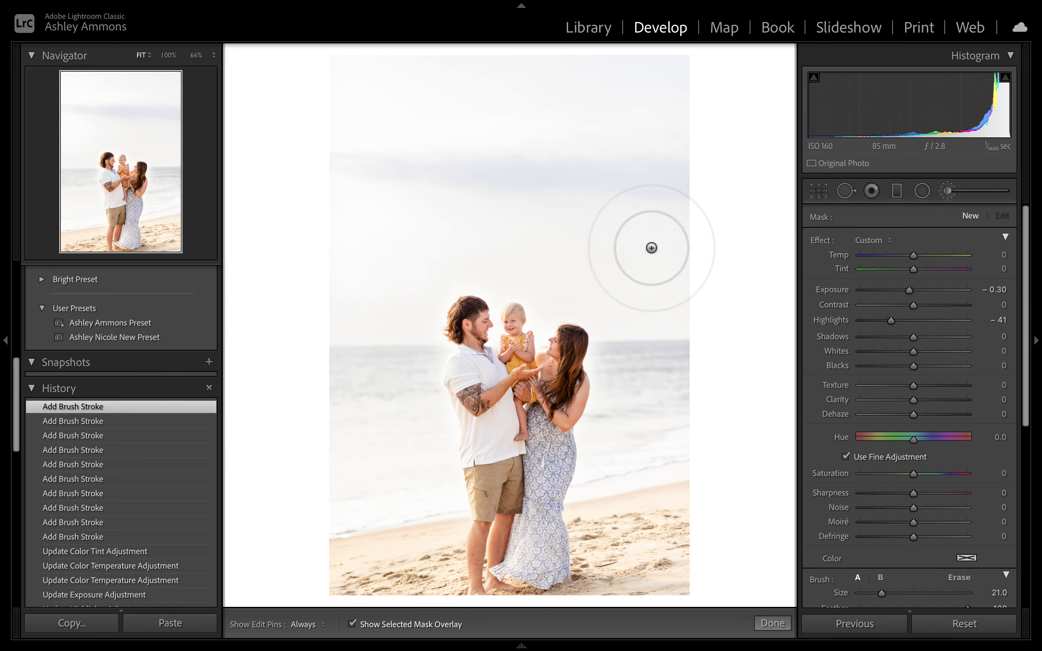
mouse_move(651, 293)
mouse_down()
mouse_move(600, 233)
mouse_move(405, 230)
mouse_move(349, 242)
mouse_move(377, 303)
mouse_move(430, 263)
mouse_move(680, 270)
mouse_move(372, 233)
mouse_move(336, 298)
mouse_move(321, 109)
mouse_up()
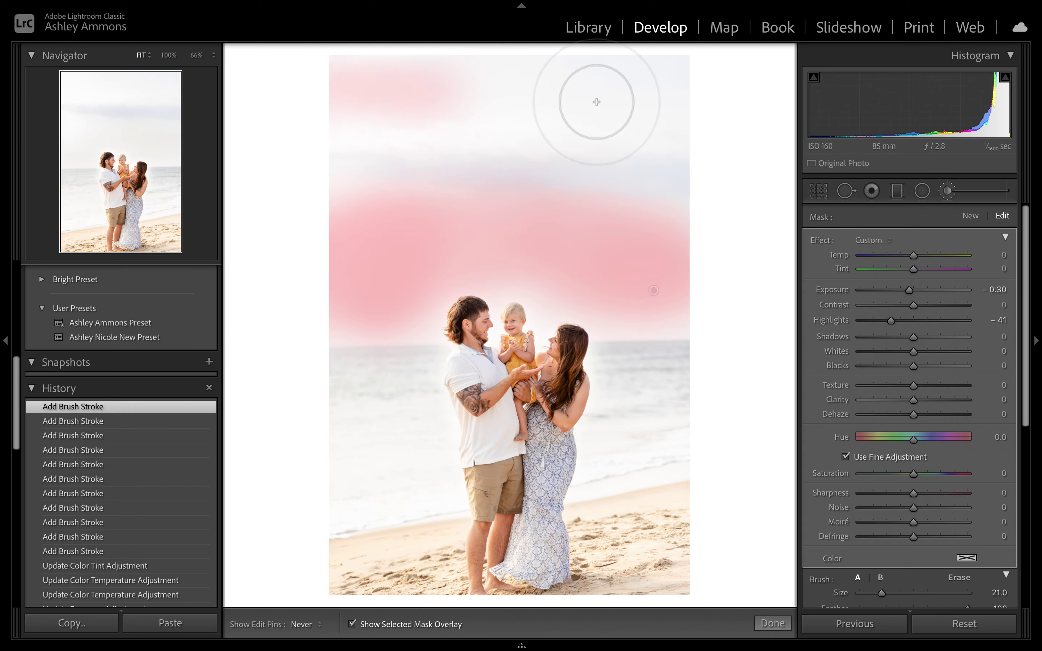
key(h)
key(o)
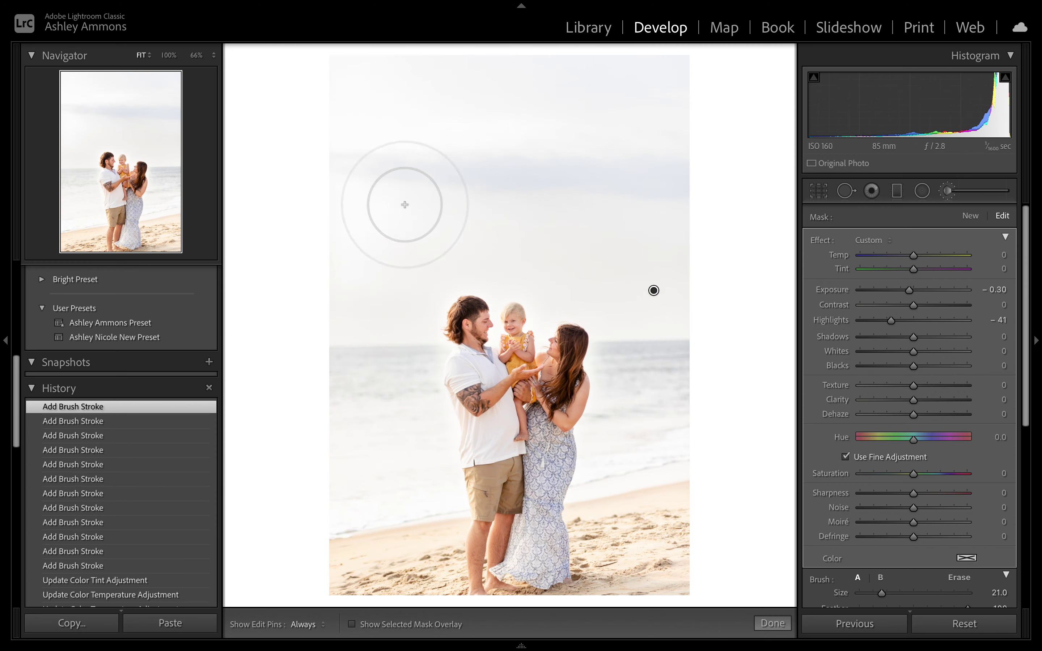
drag(913, 258, 914, 297)
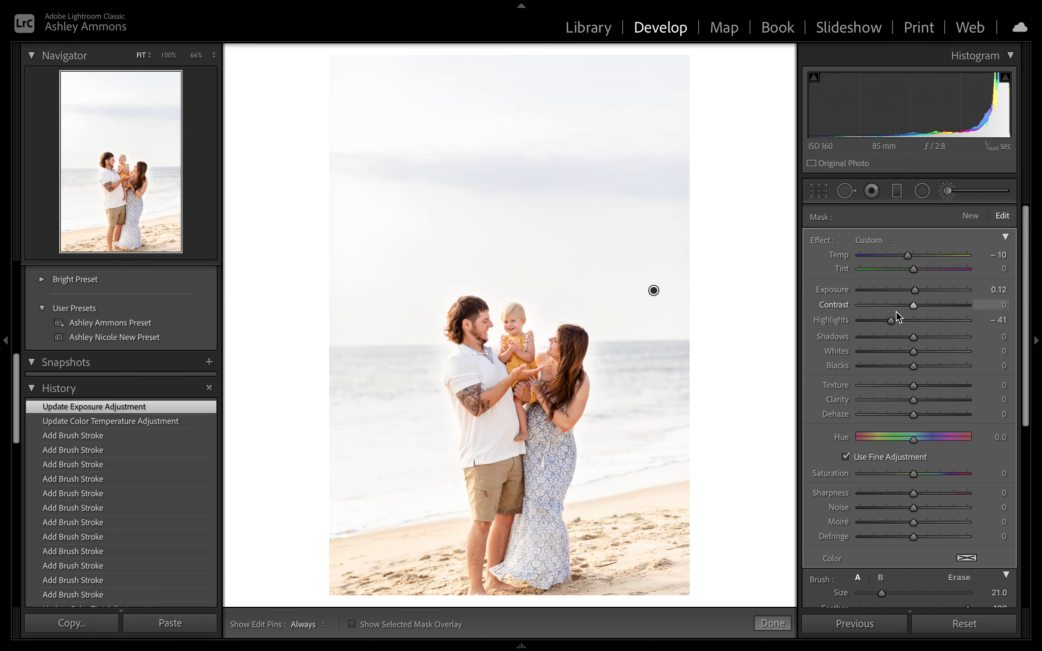
key(Delete)
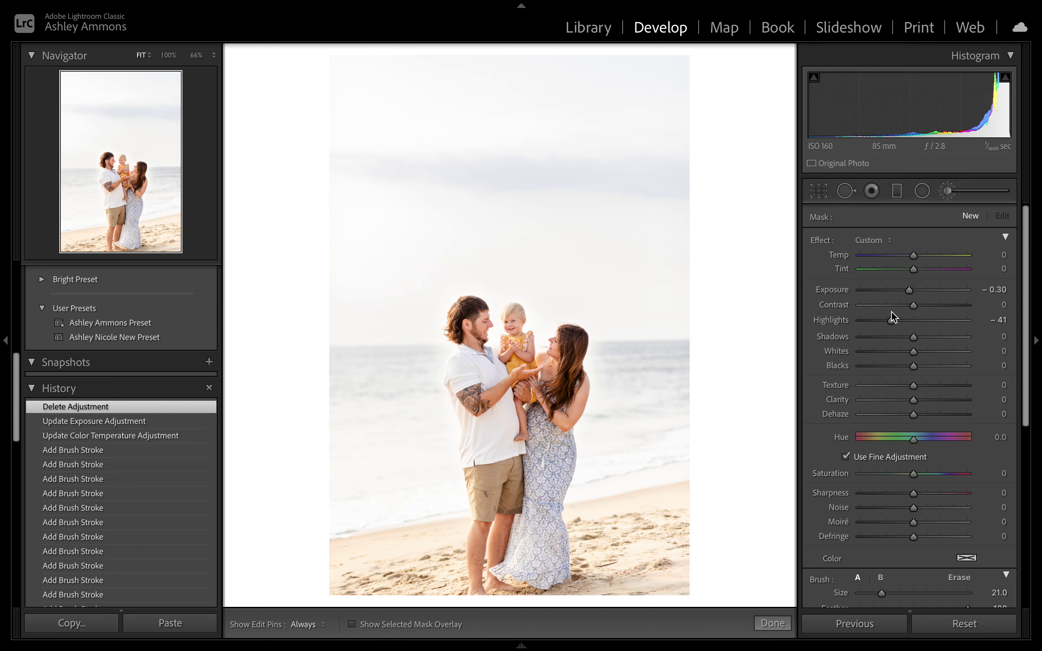
- Reselect the couple's graduated filter, set its Temp to −15 and finish editing it
click(897, 191)
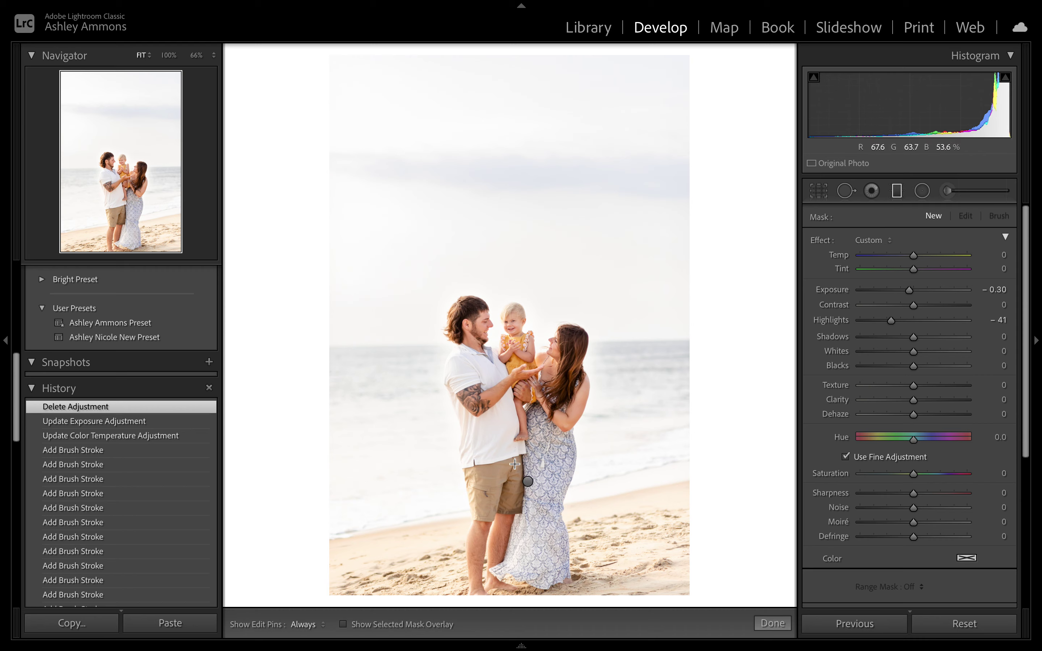
click(530, 480)
click(997, 255)
key(Up)
key(Up)
key(Up)
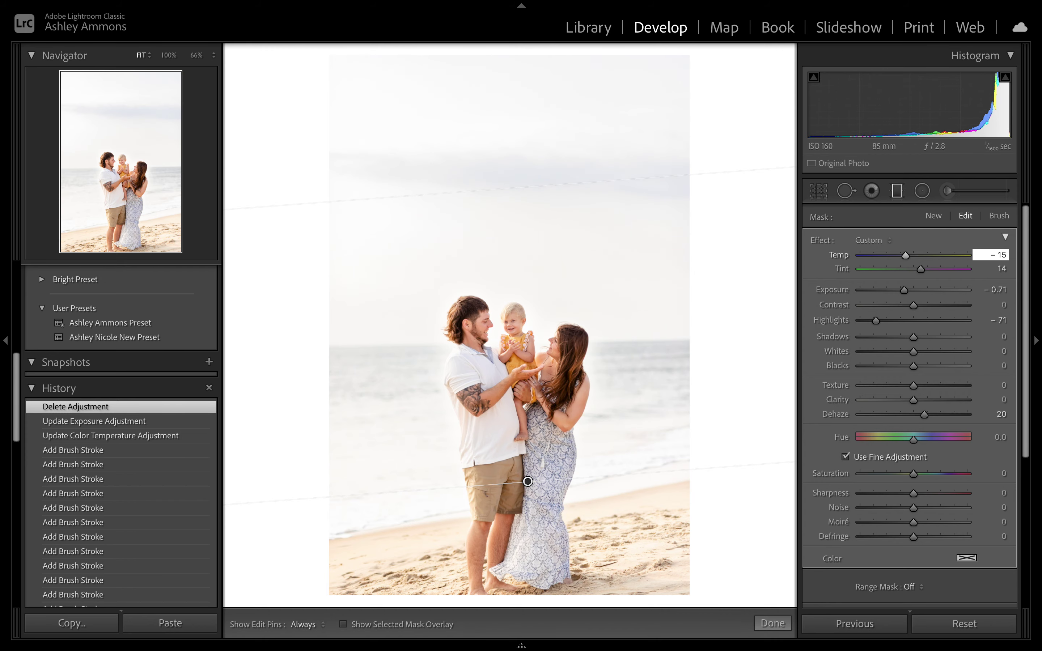
click(773, 623)
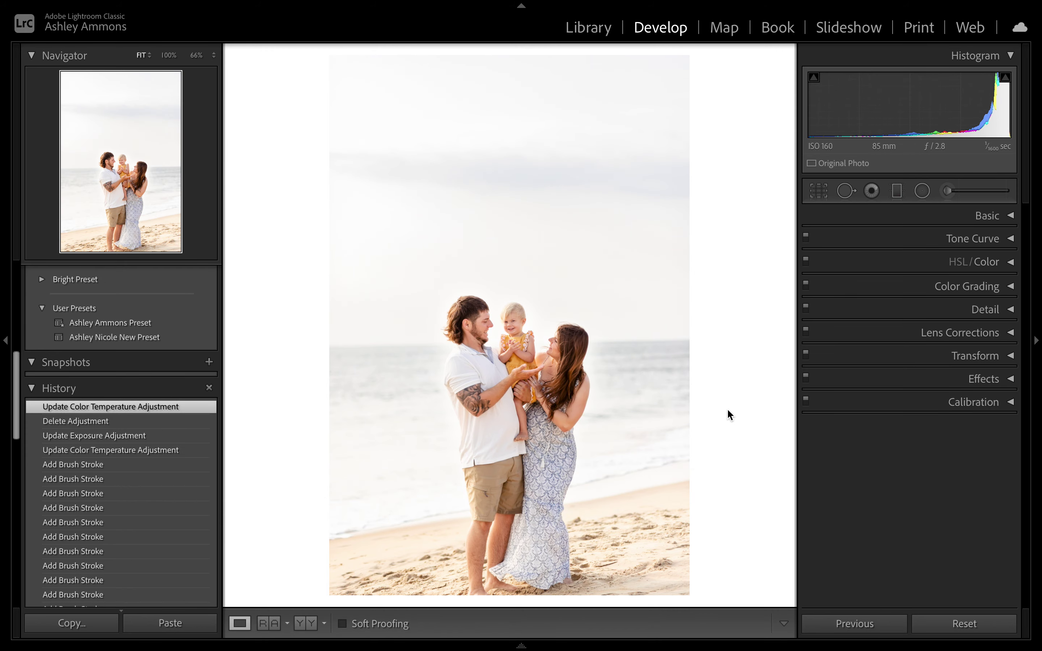
- Compare the finished photo of the couple and baby with its before version and return to the Library grid
key(backslash)
key(backslash)
key(backslash)
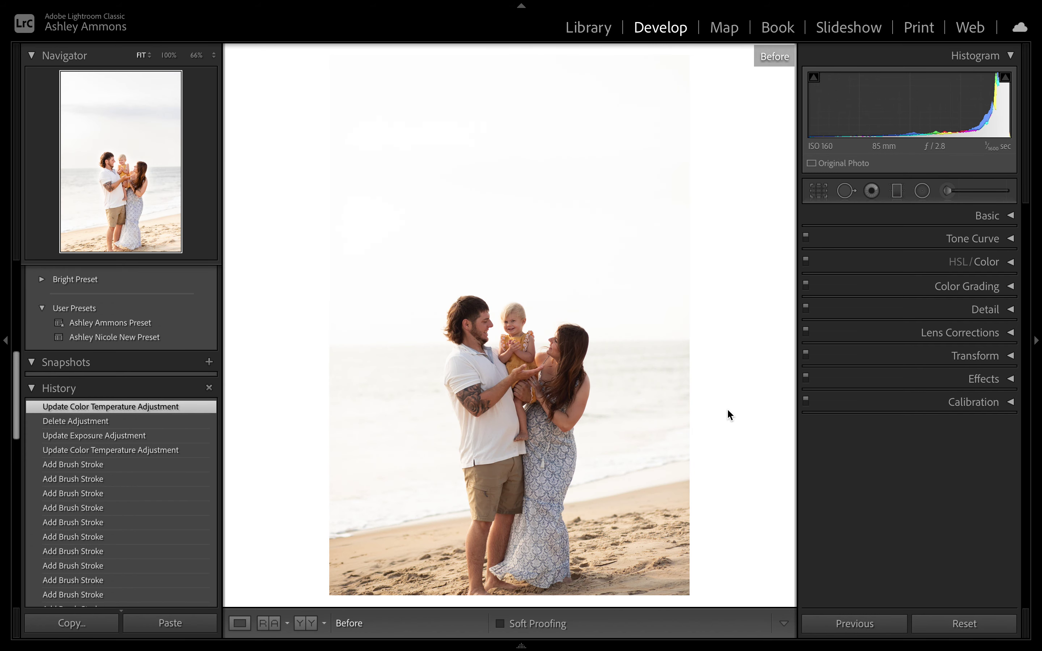
key(backslash)
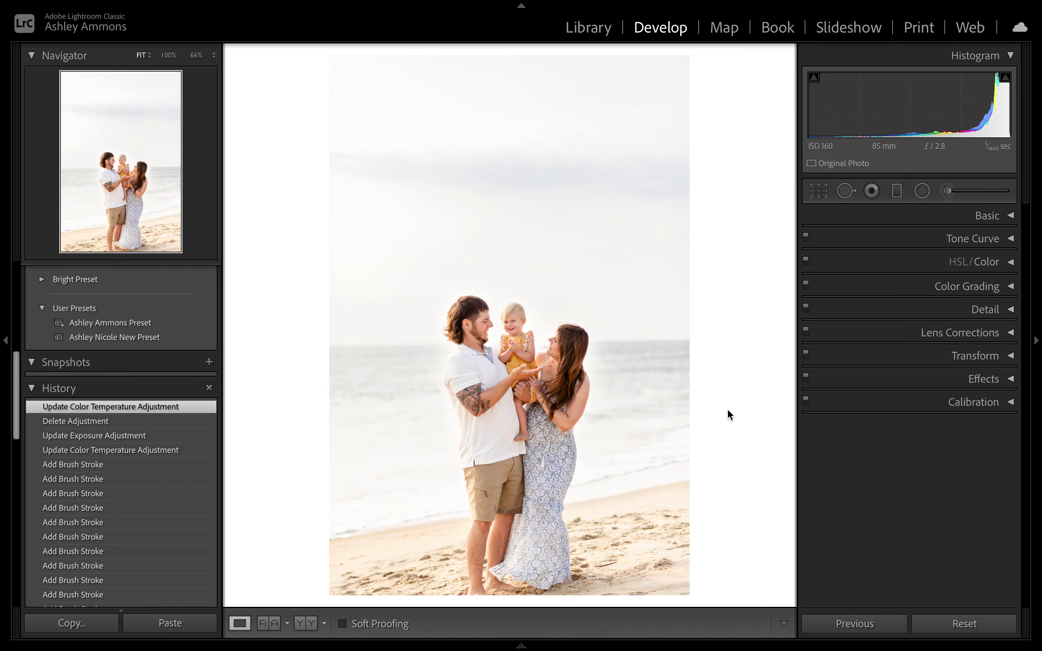
click(599, 28)
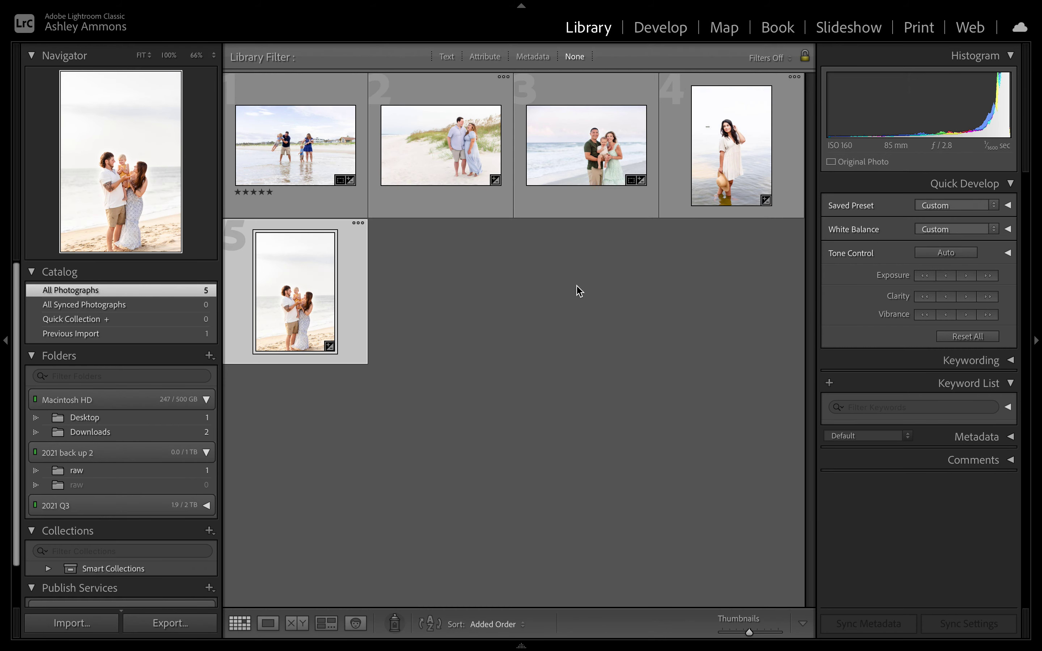